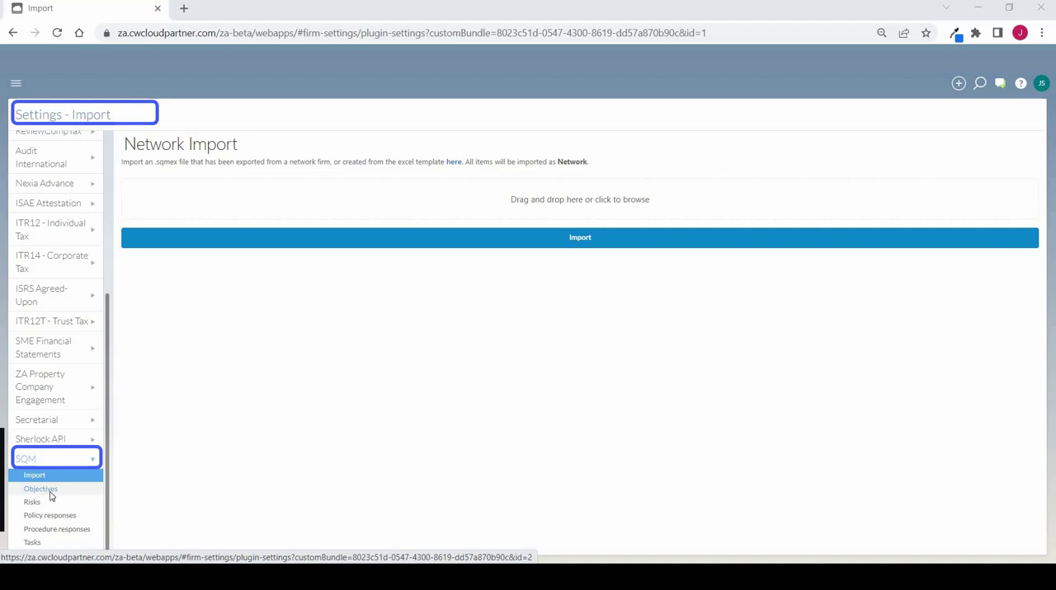
Open the SQM network objectives settings, view the blank form for adding an objective, and close it without saving
left_click(49, 493)
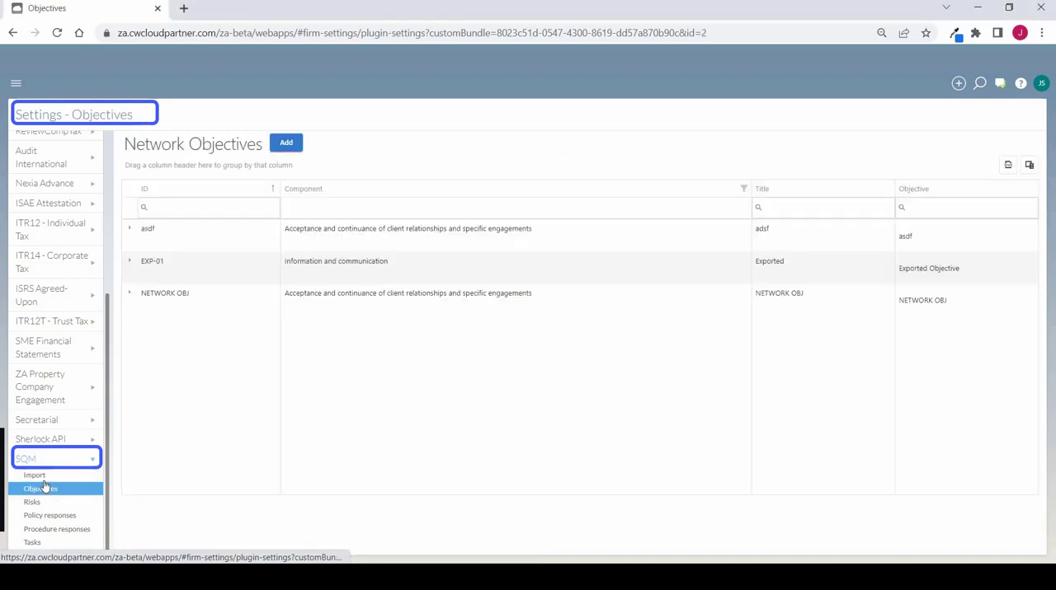
left_click(290, 147)
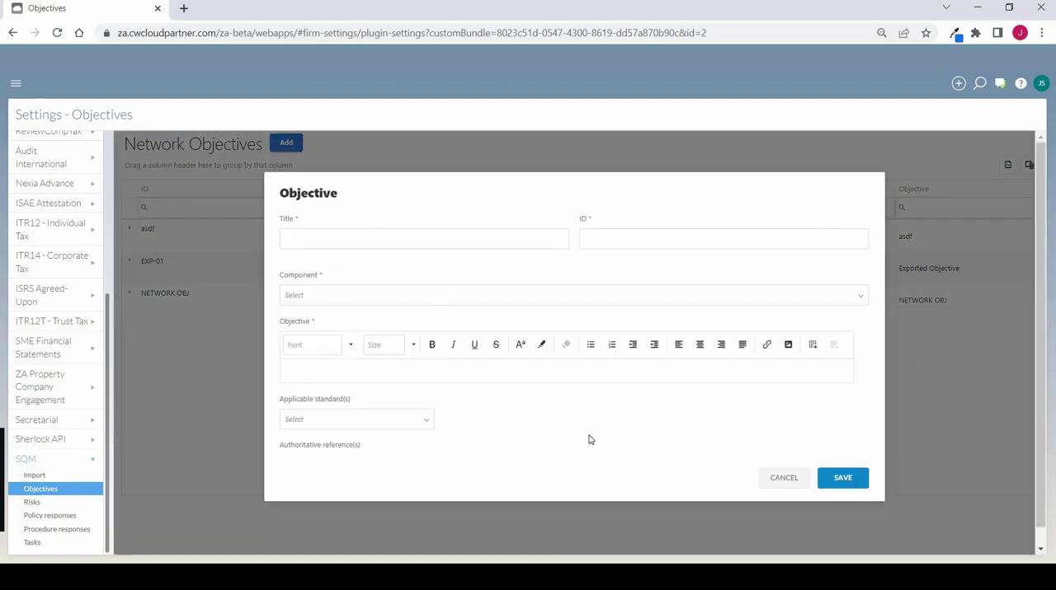
left_click(776, 478)
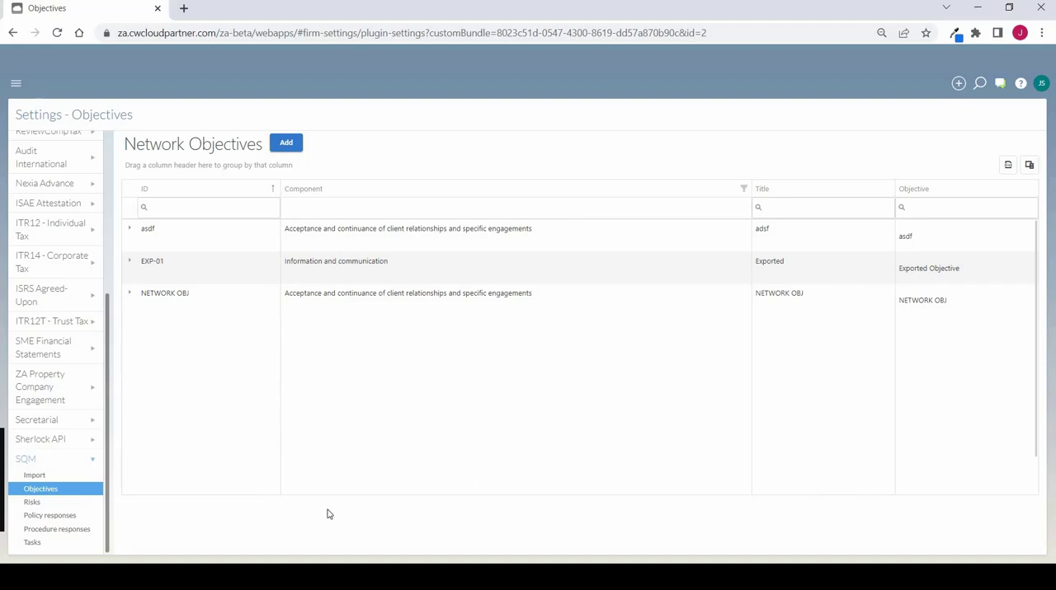
Look through the network risks, policy responses and procedure responses settings, and return to the network objectives
left_click(55, 504)
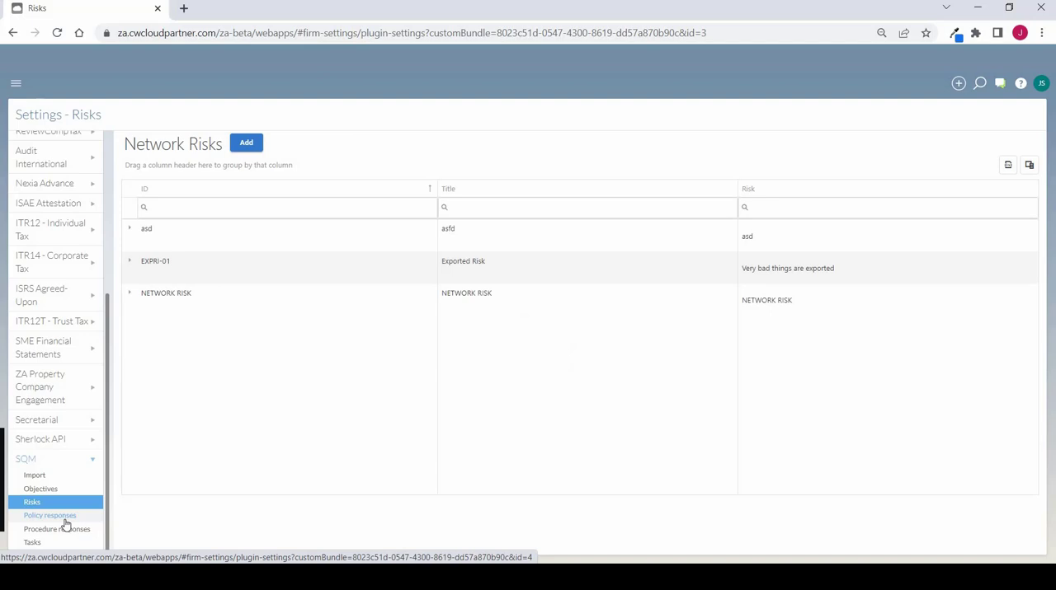
left_click(66, 520)
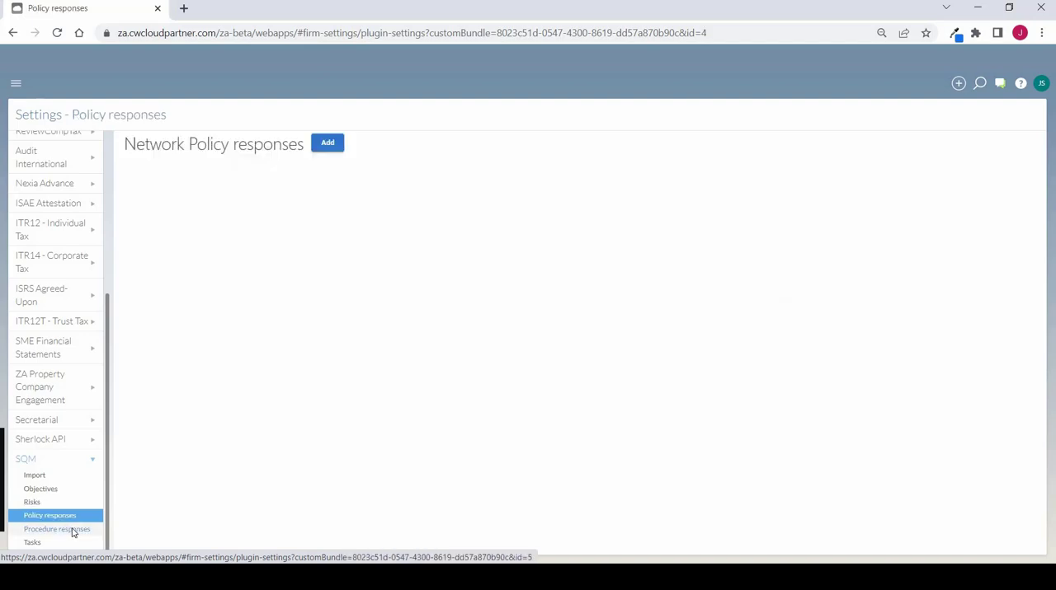
left_click(73, 531)
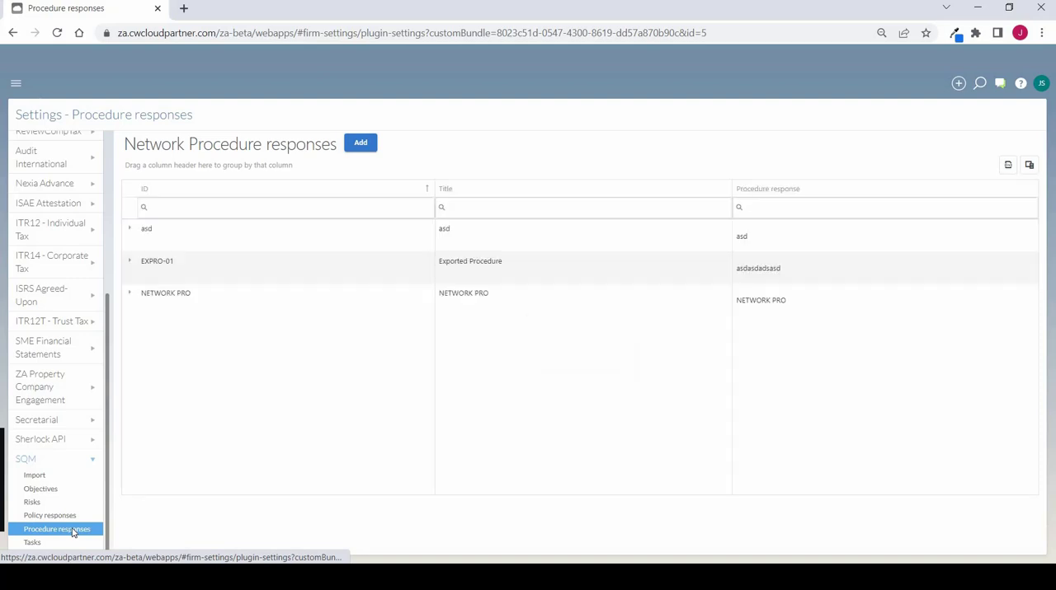
left_click(52, 491)
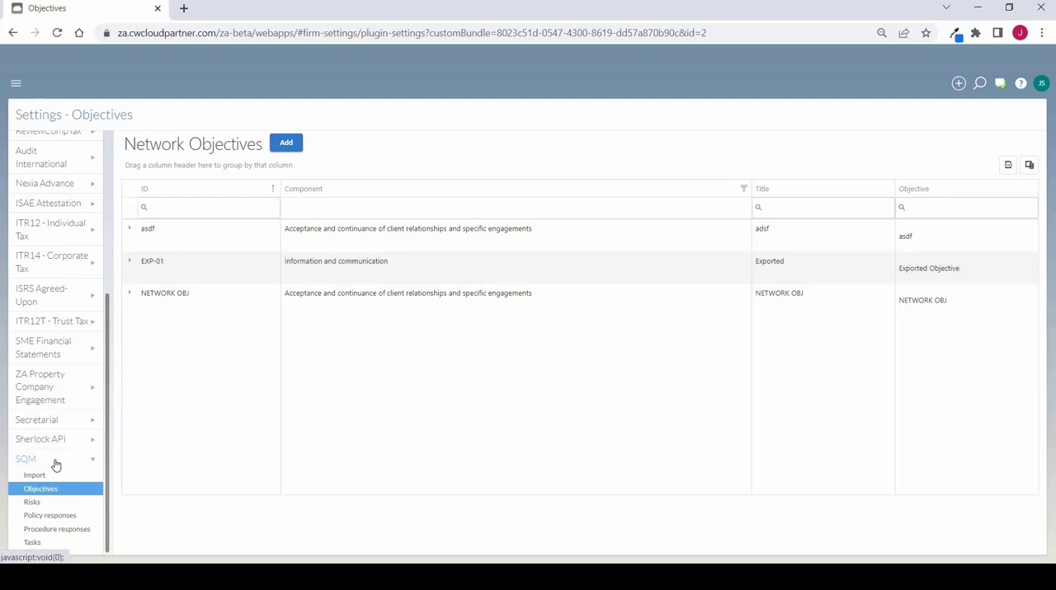
Give the Engagement partners group the Design advanced role for the SQM app and save the group
left_click(18, 86)
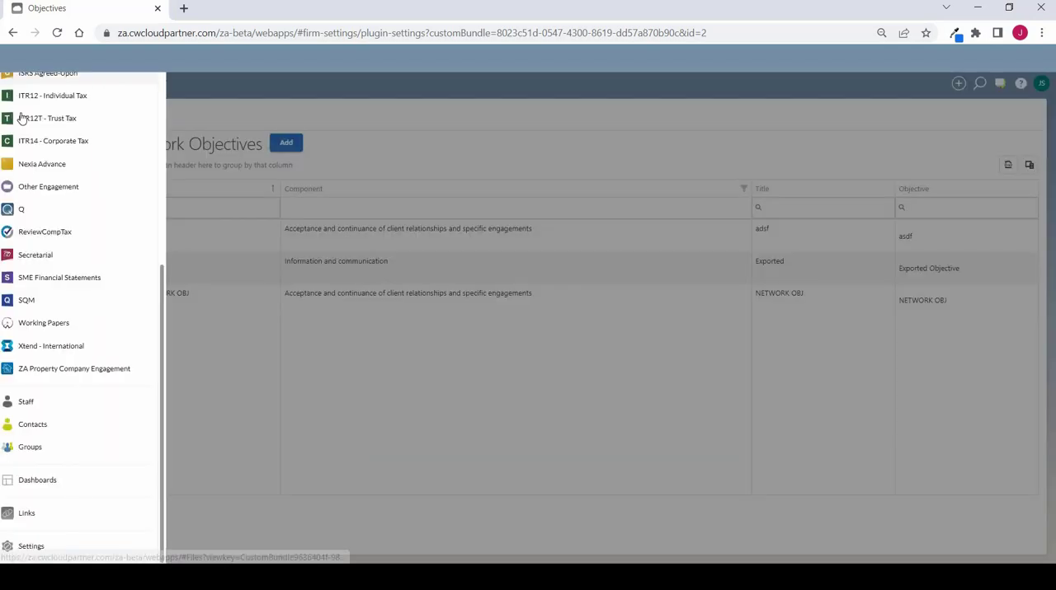
left_click(46, 402)
left_click(47, 451)
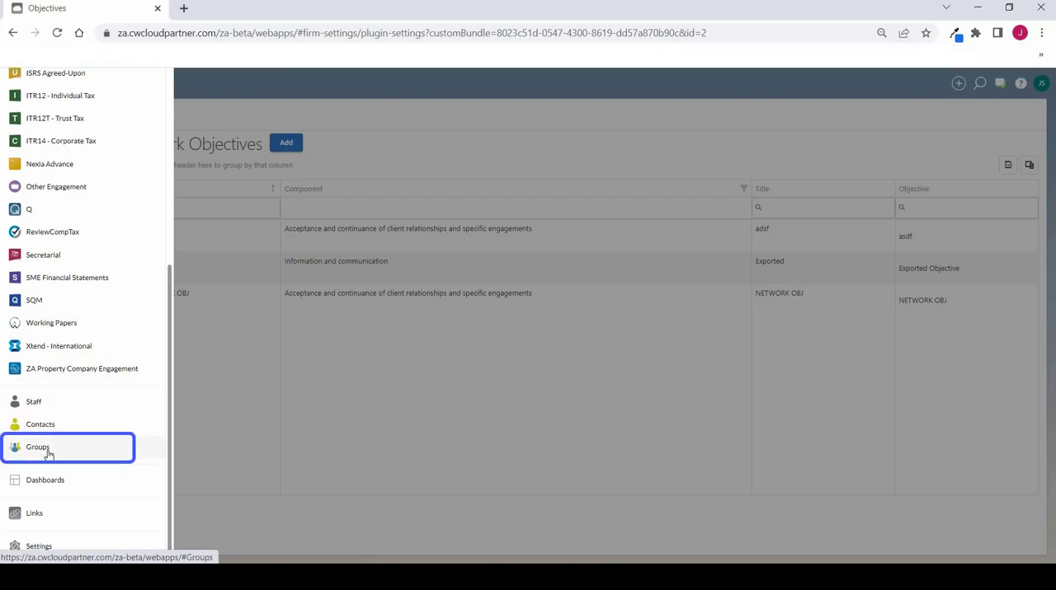
left_click(47, 454)
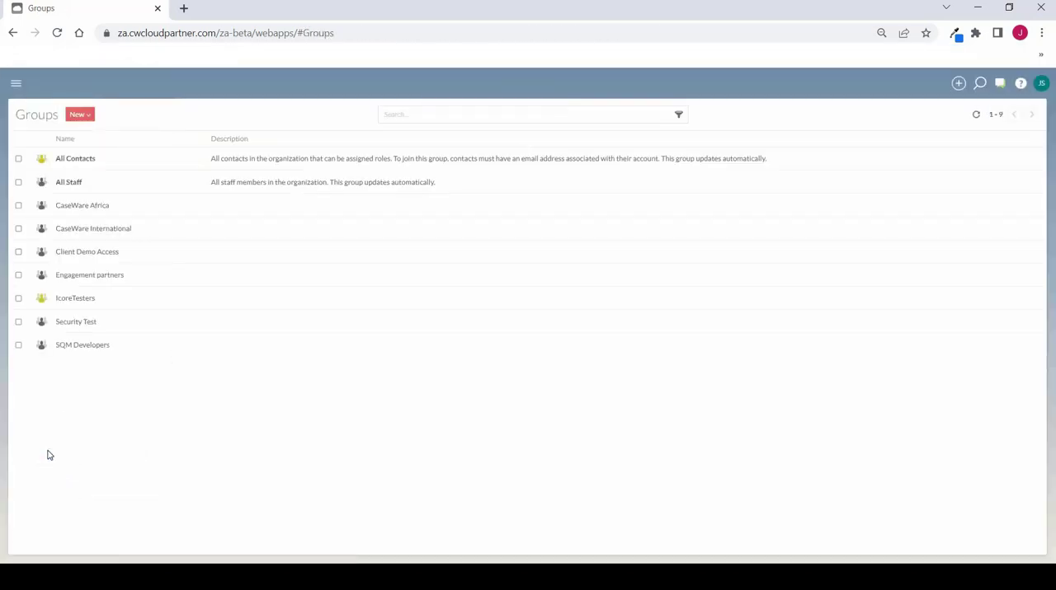
left_click(100, 279)
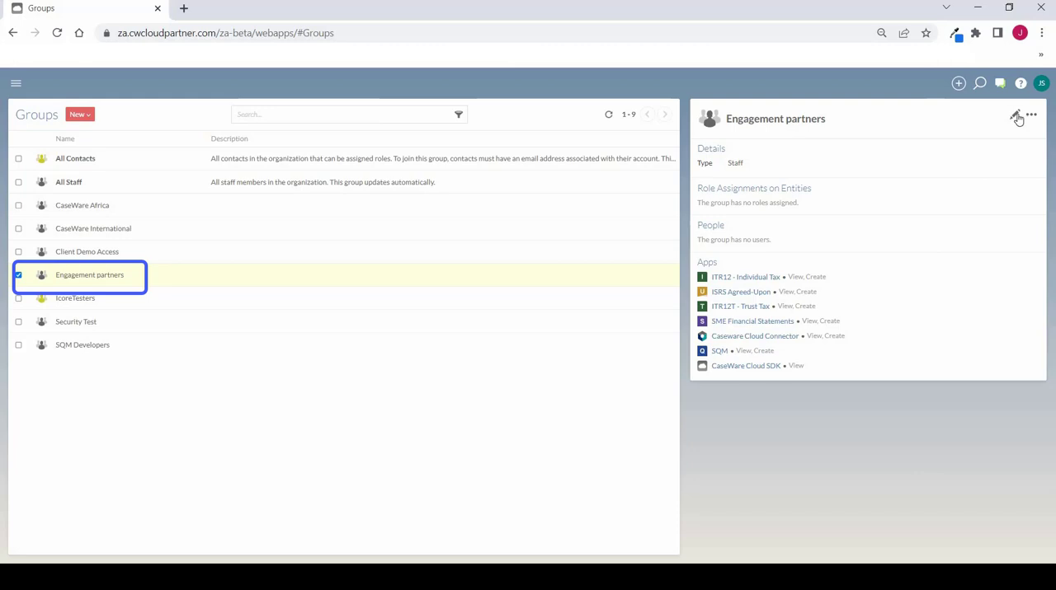
left_click(1016, 116)
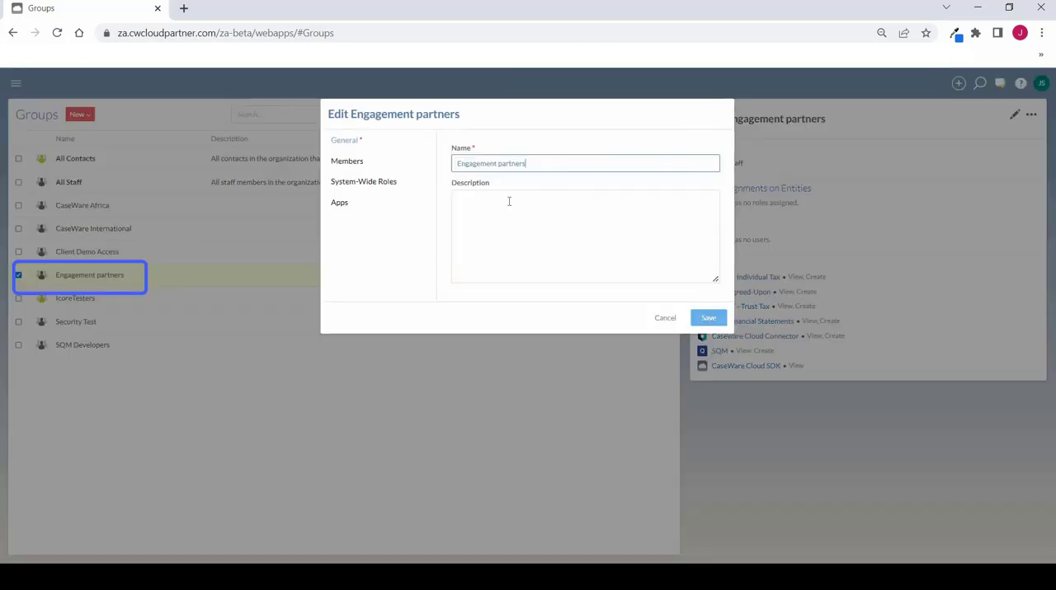
left_click(353, 208)
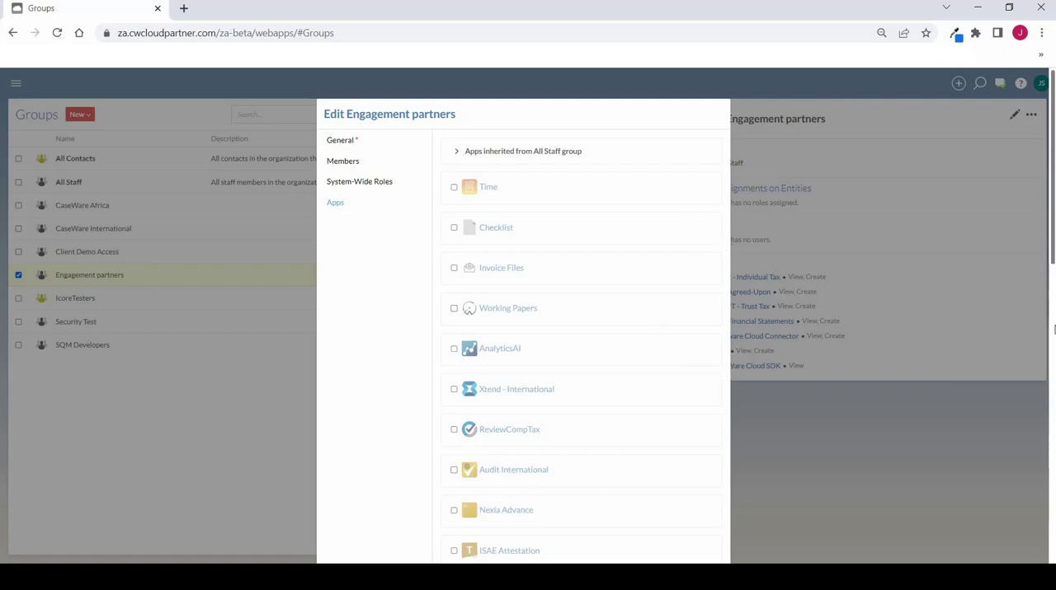
scroll(523, 330, "down", 5)
scroll(523, 329, "down", 5)
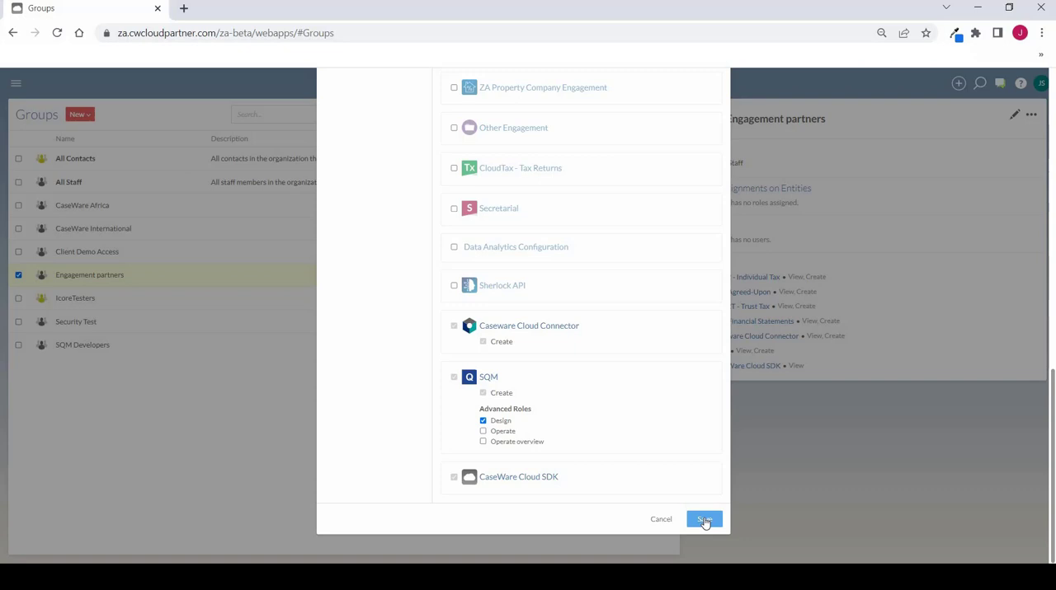
left_click(703, 521)
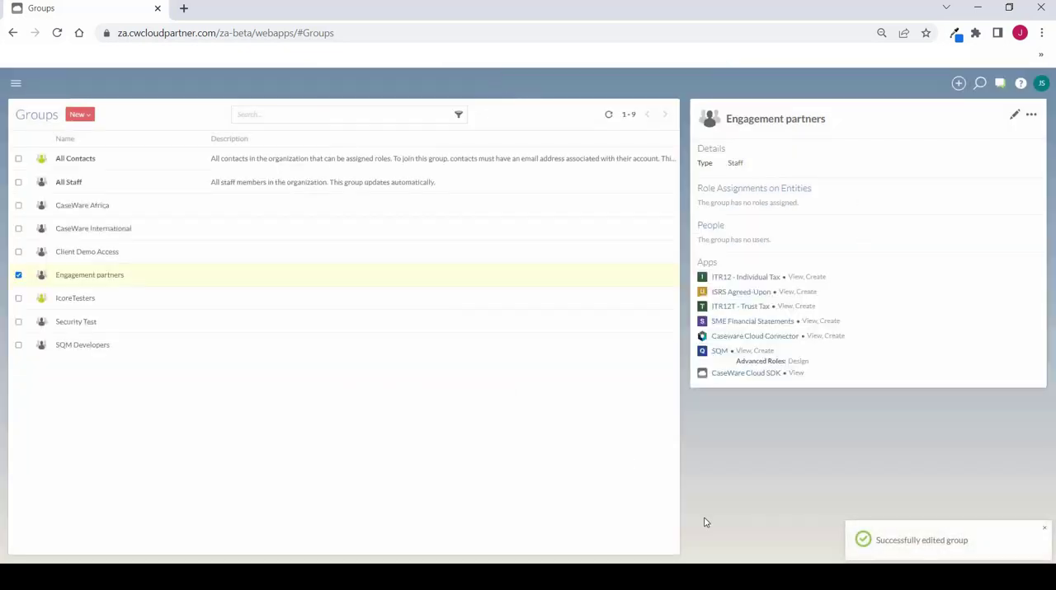
Search the staff list by the staff member's first name and open the matching profile
left_click(16, 84)
left_click(48, 404)
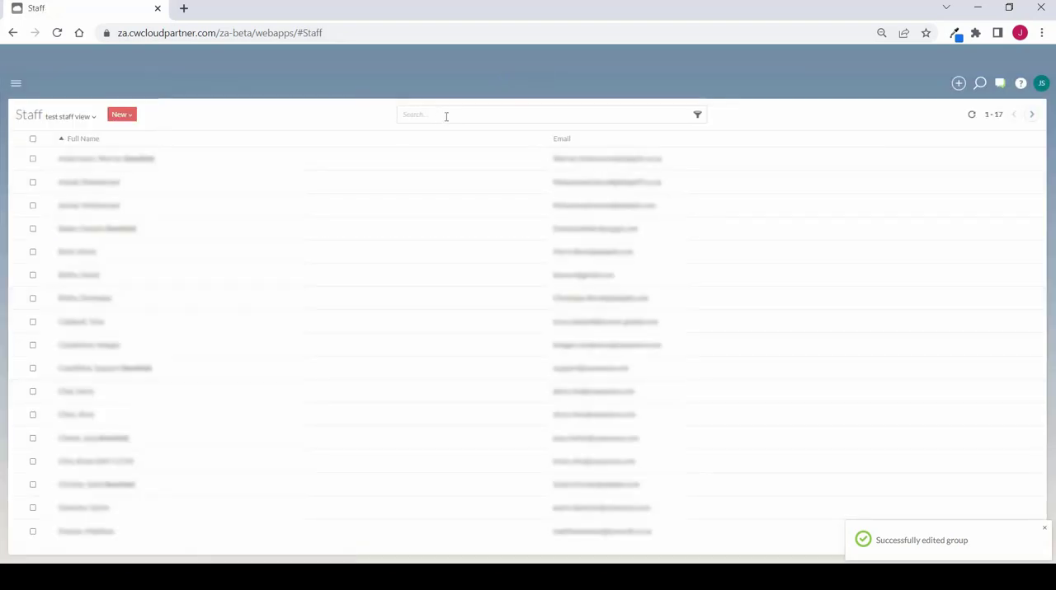
left_click(446, 116)
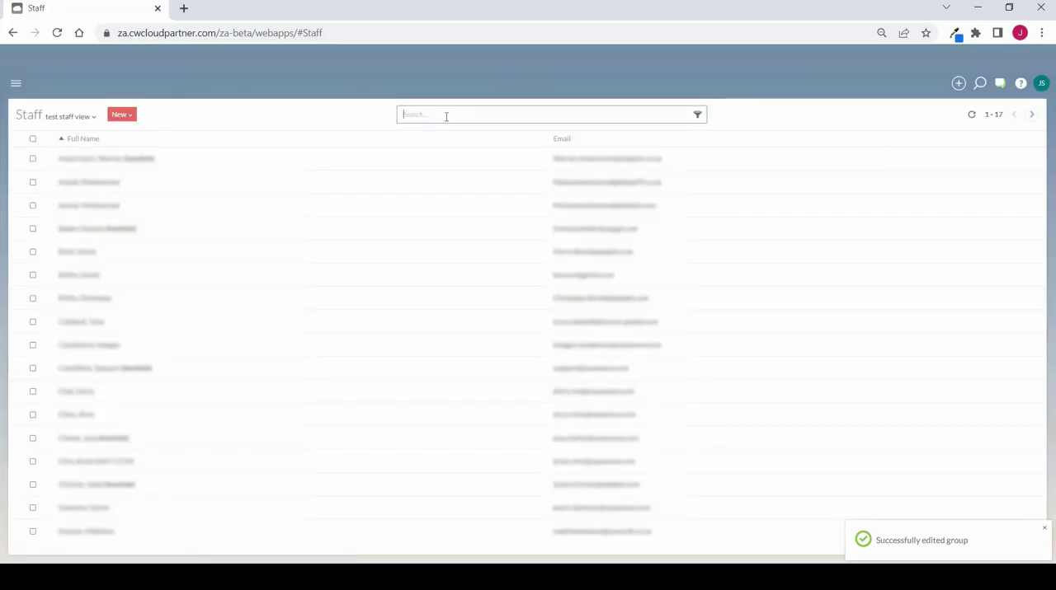
type("david")
key("Return")
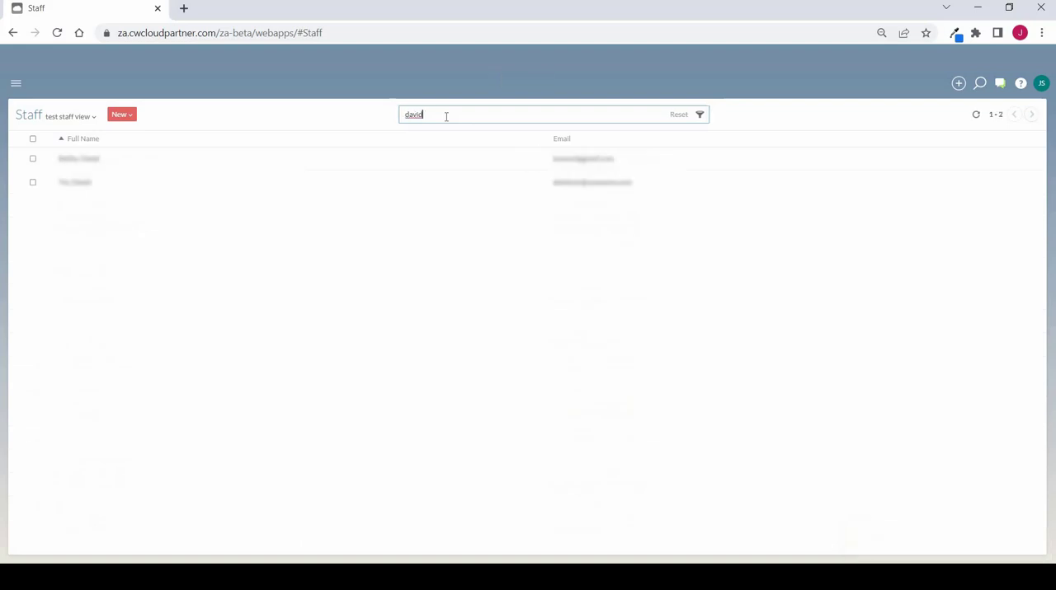
left_click(91, 160)
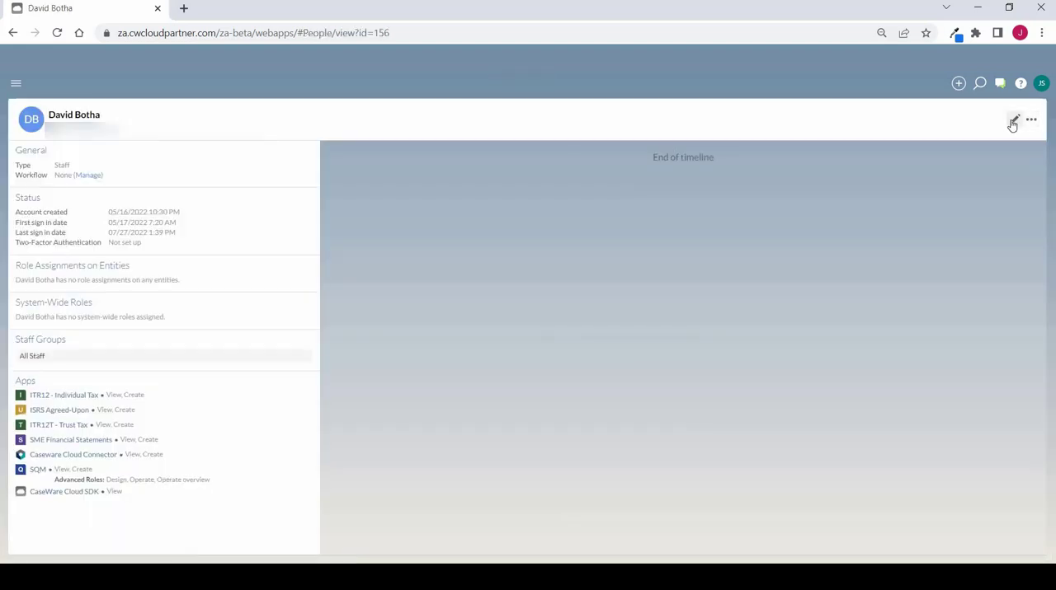
Open the staff member's individual app permissions for editing and view the SQM app's roles
left_click(1013, 123)
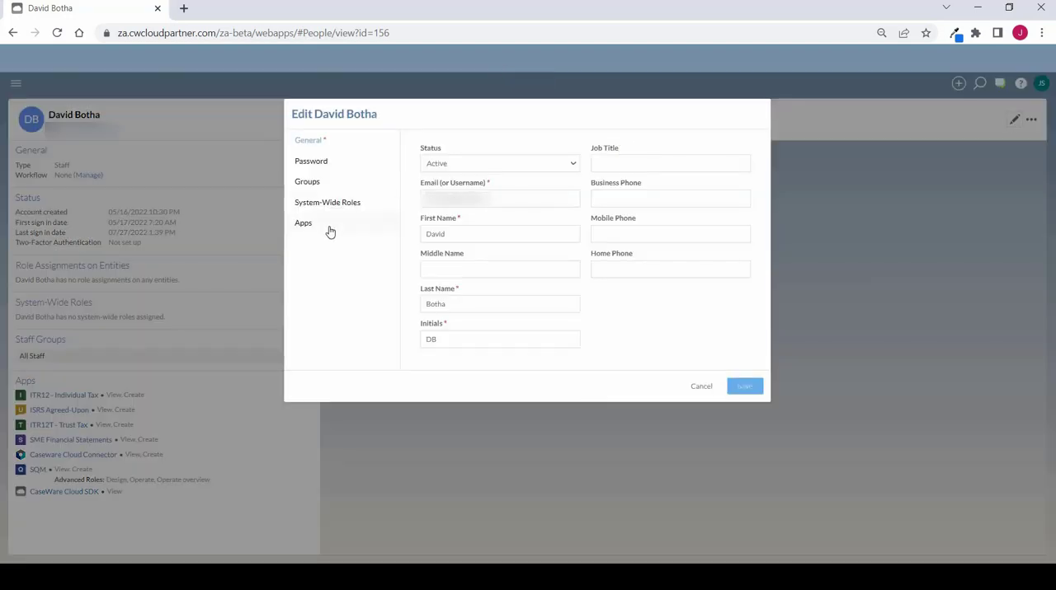
left_click(330, 232)
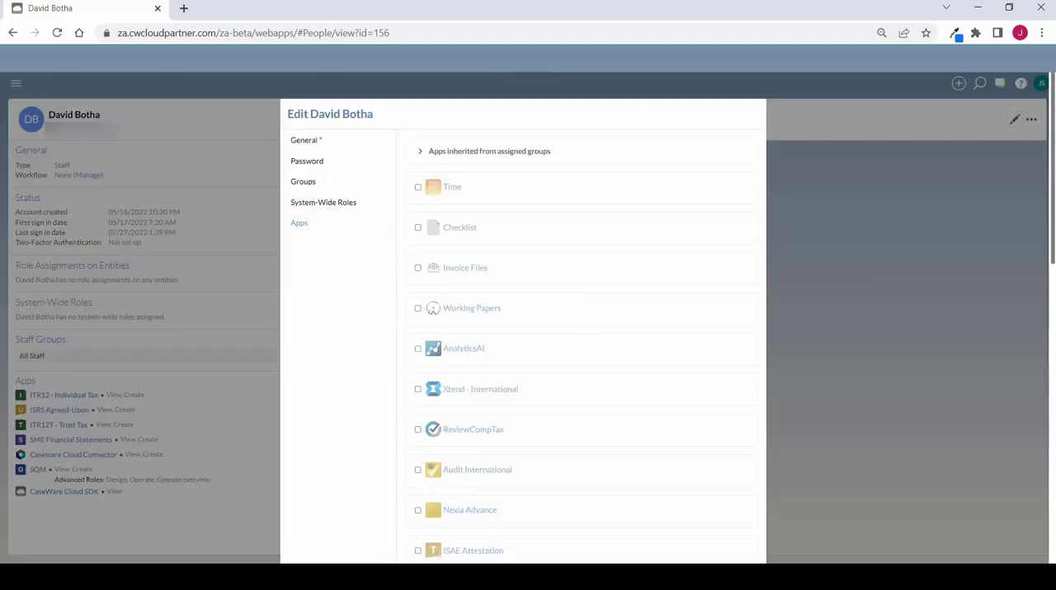
left_click_drag(1052, 179, 1052, 511)
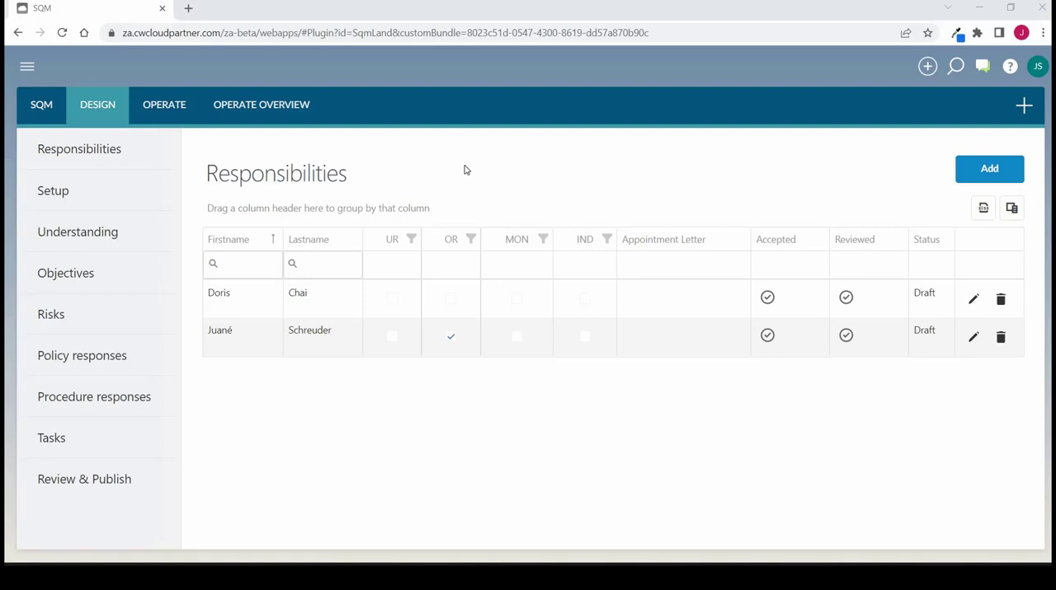
Add a user to the SQM responsibilities as operationally responsible for monitoring and remediation (MON)
left_click(988, 170)
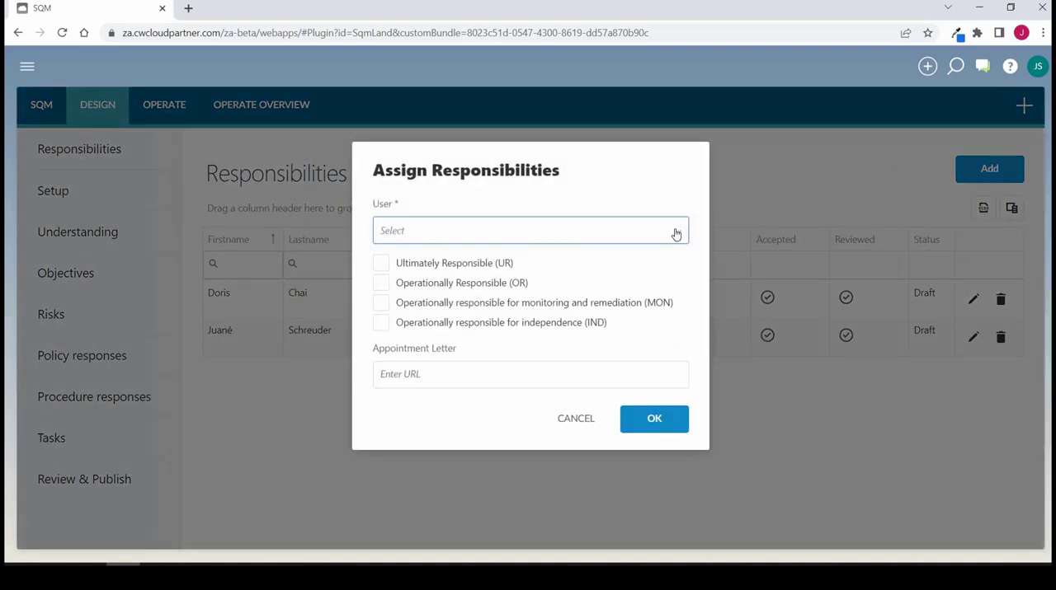
left_click(675, 234)
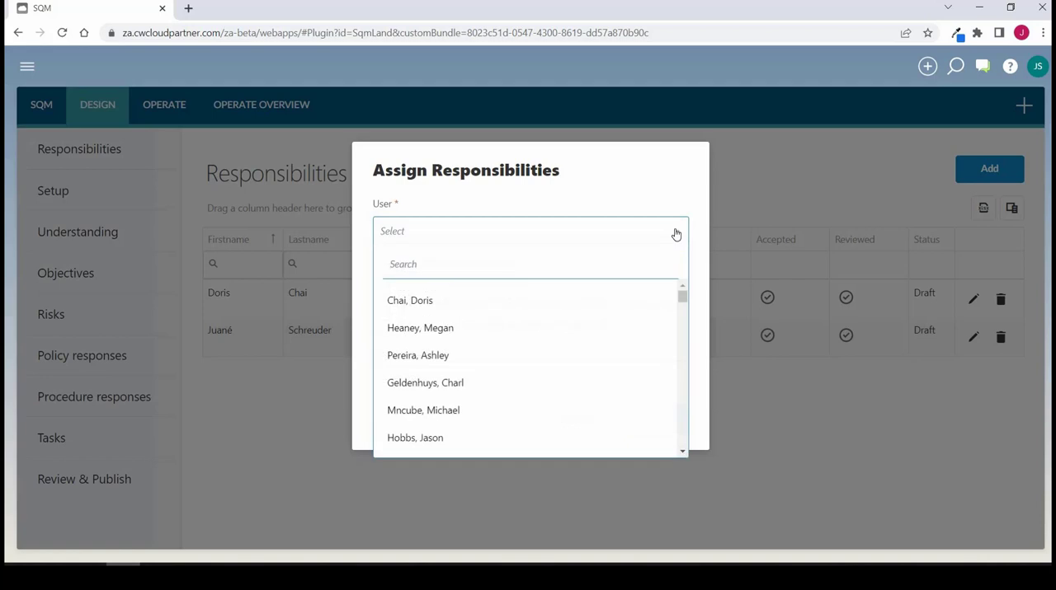
type("christi")
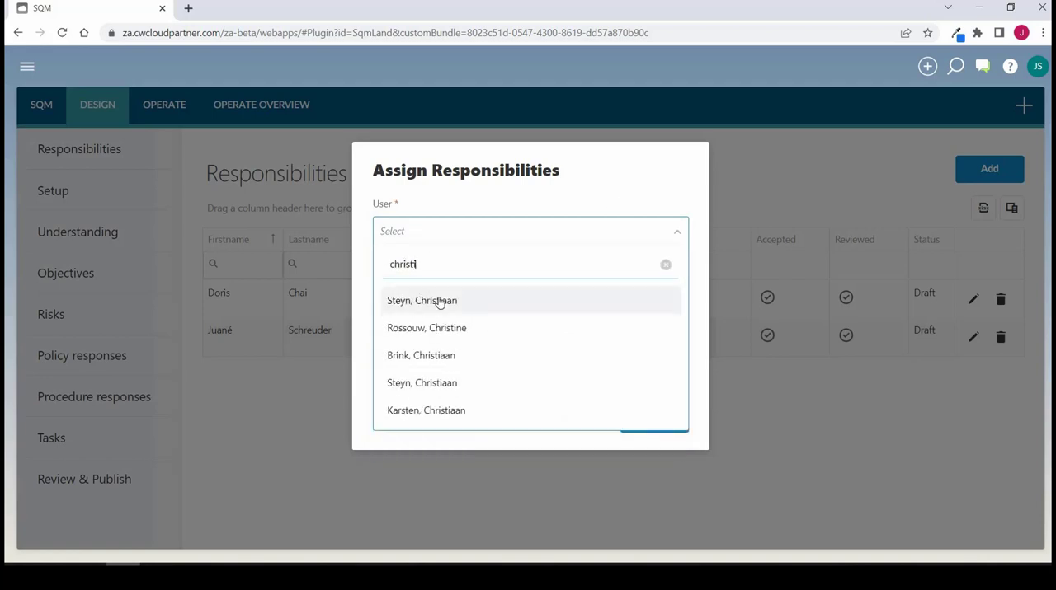
left_click(442, 301)
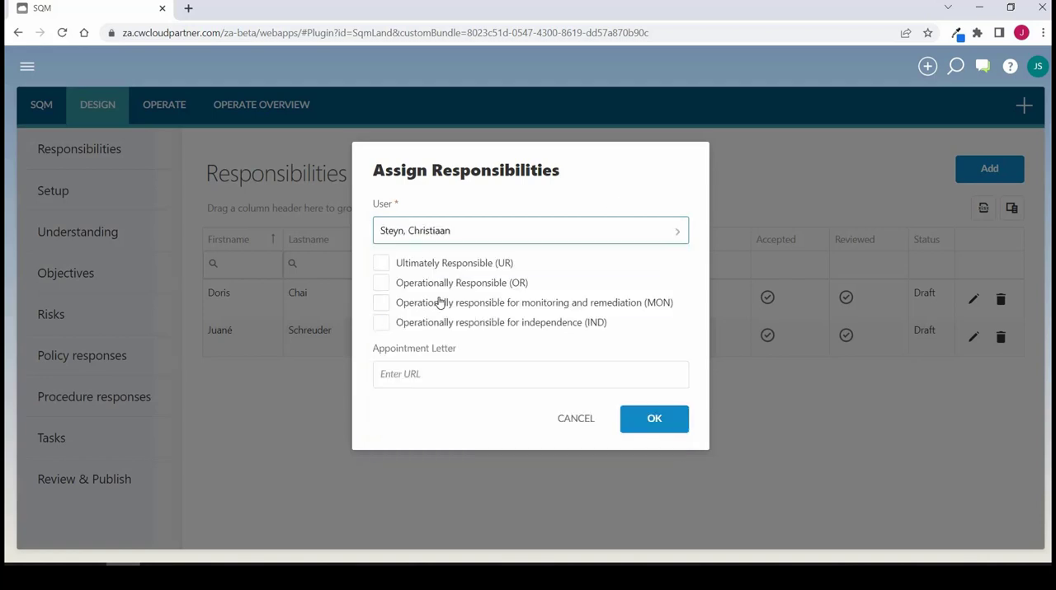
left_click(382, 306)
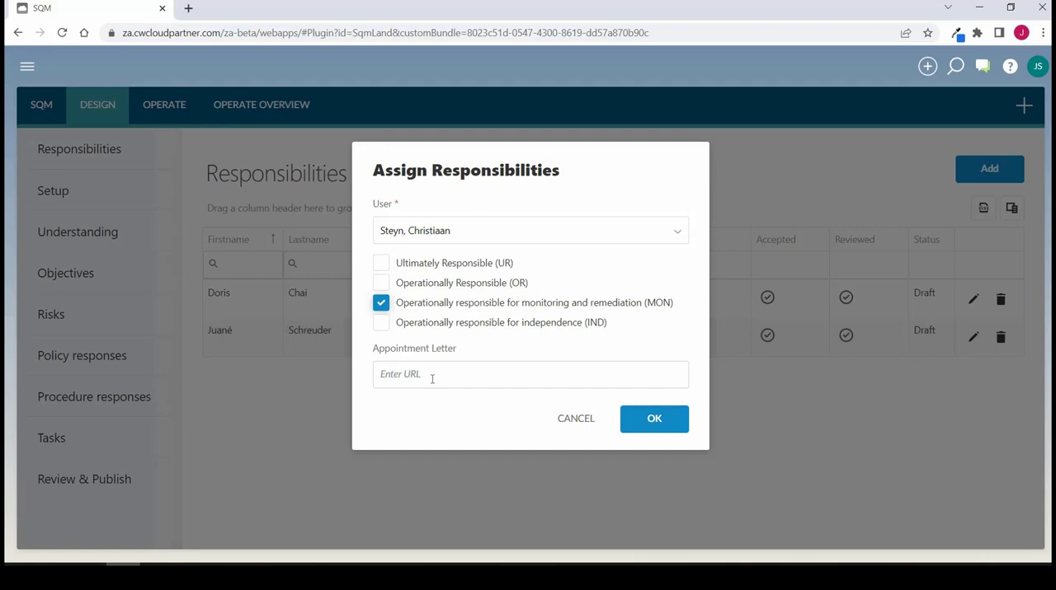
left_click(648, 420)
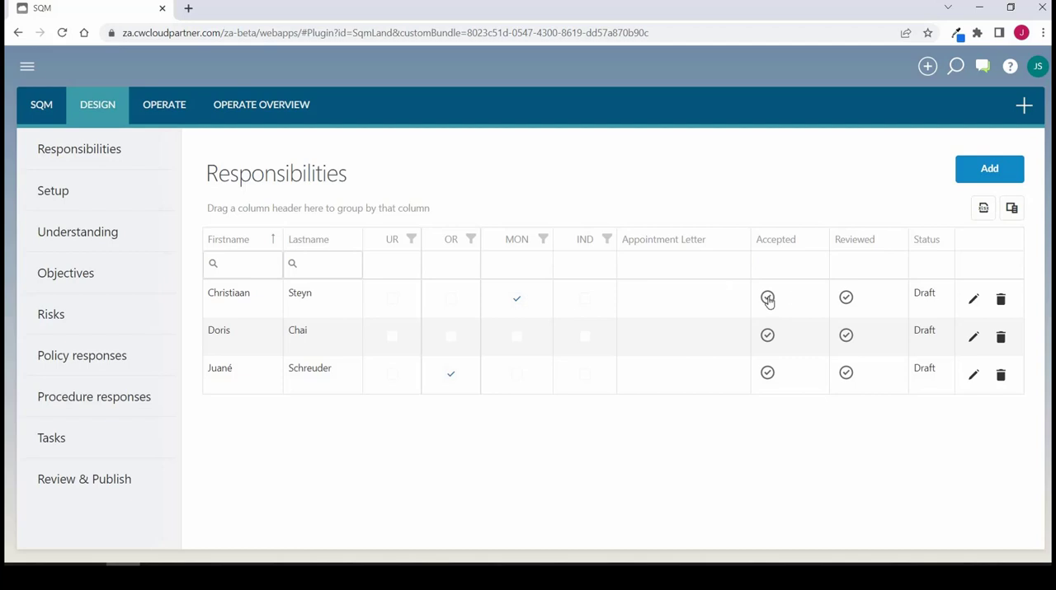
Accept the responsibilities of the person assigned the Operationally Responsible (OR) role and approve the review of that assignment
left_click(768, 375)
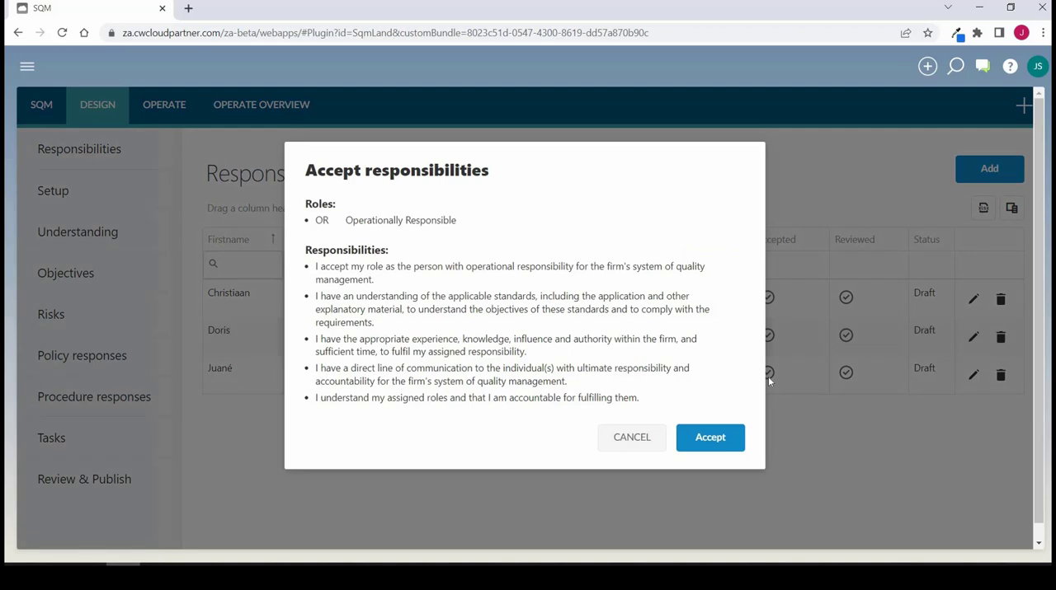
left_click(722, 442)
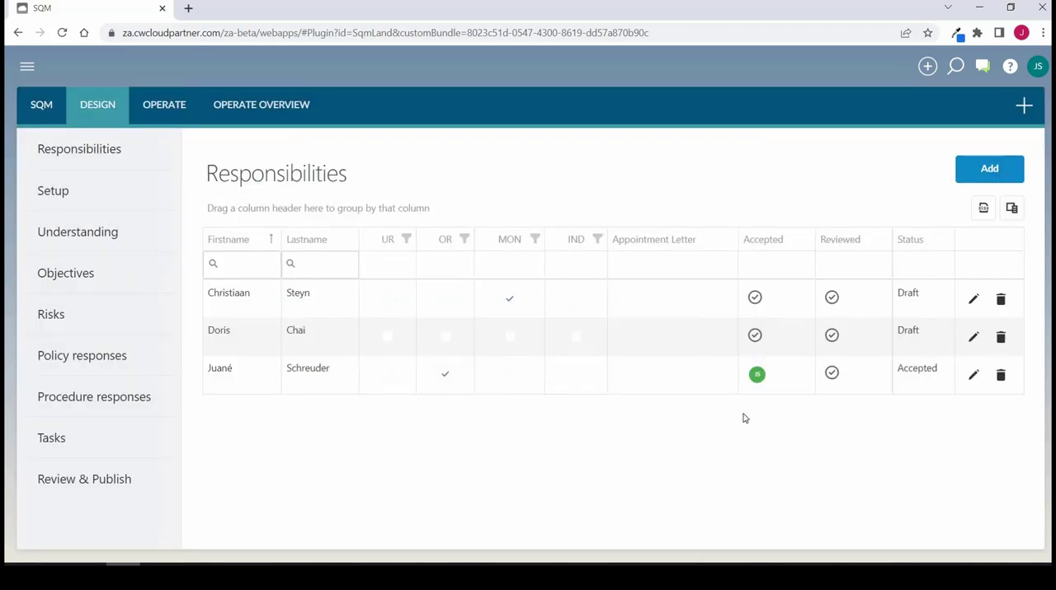
left_click(832, 376)
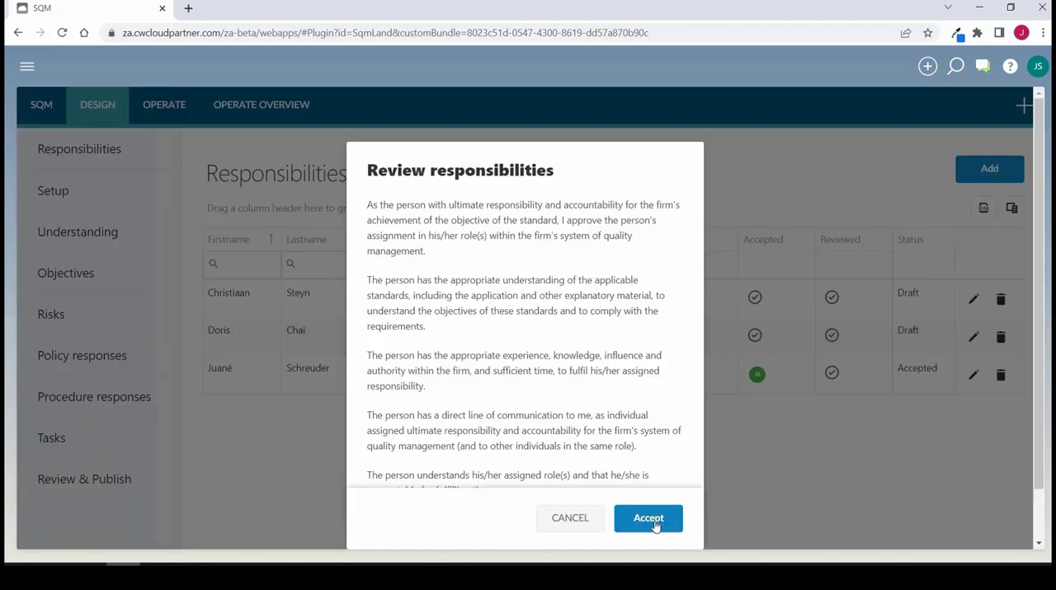
left_click(648, 519)
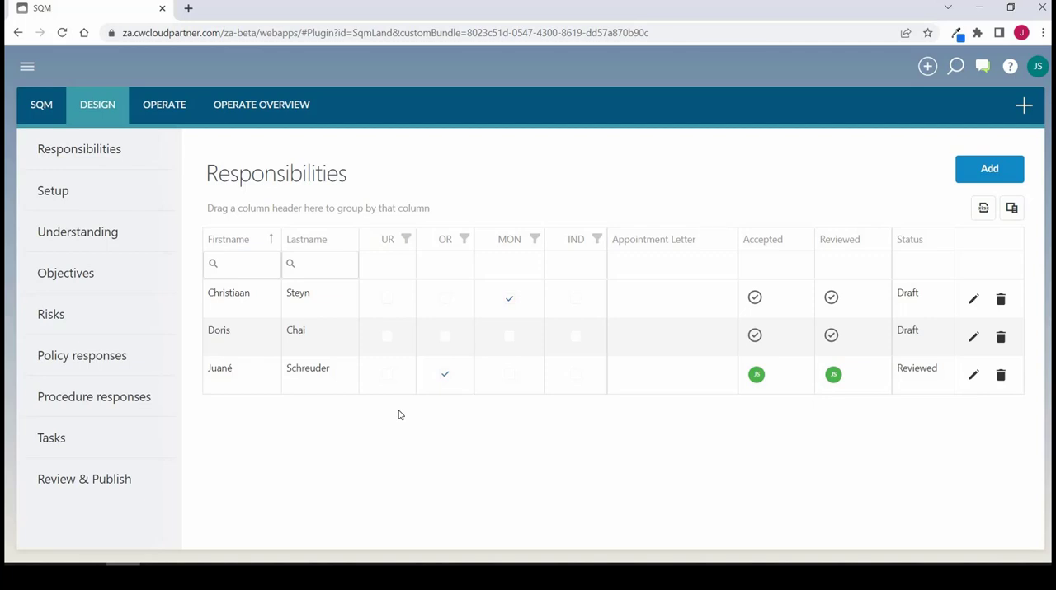
Open the design setup and examine the available applicable standards, keeping ISQM AE - International selected
left_click(40, 170)
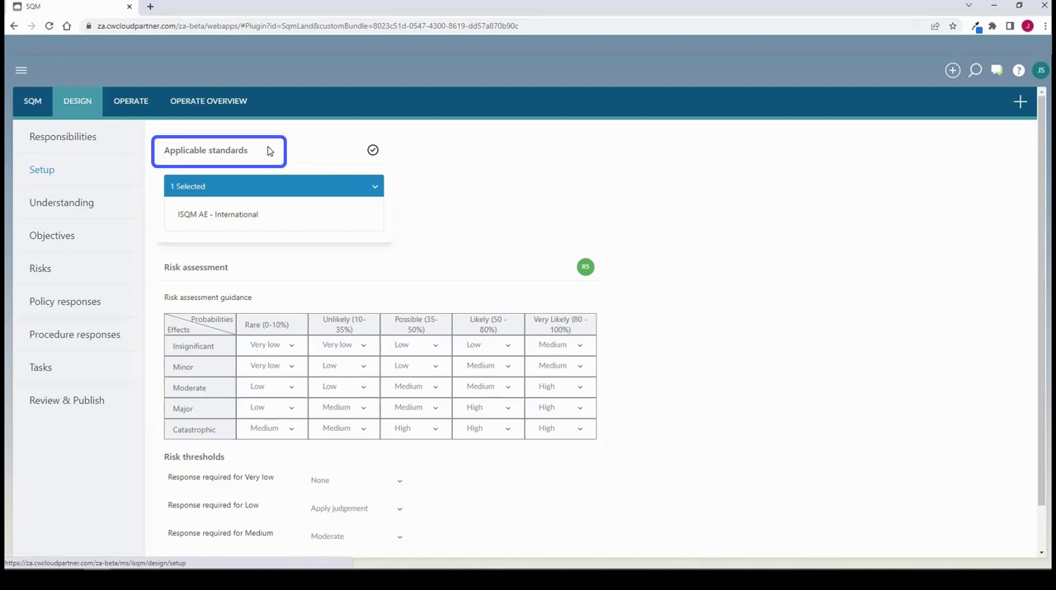
left_click(374, 189)
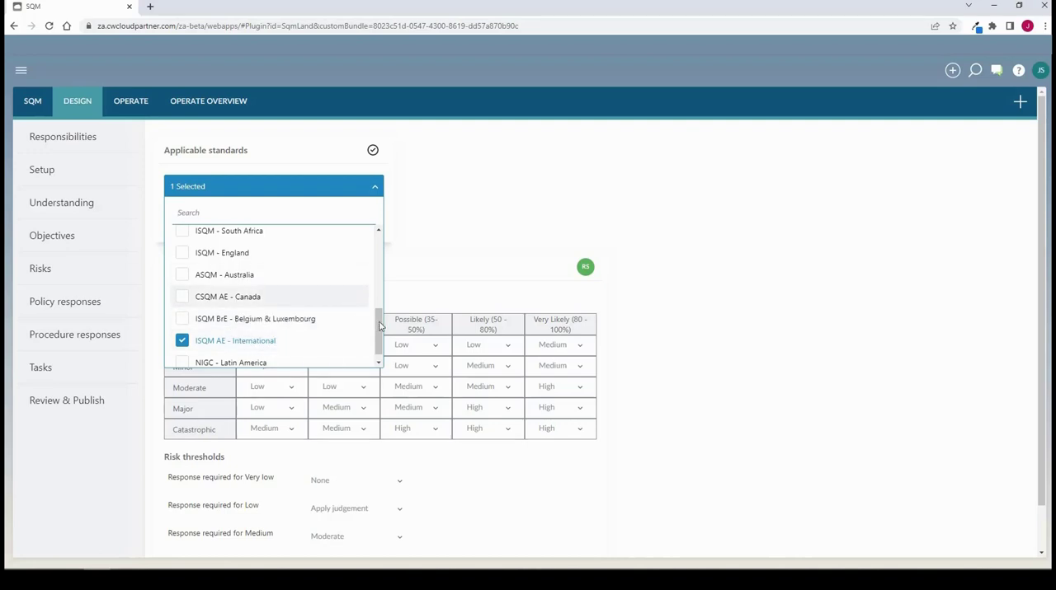
mouse_move(380, 315)
left_mouse_down()
mouse_move(386, 232)
mouse_move(391, 330)
left_mouse_up()
left_click(442, 177)
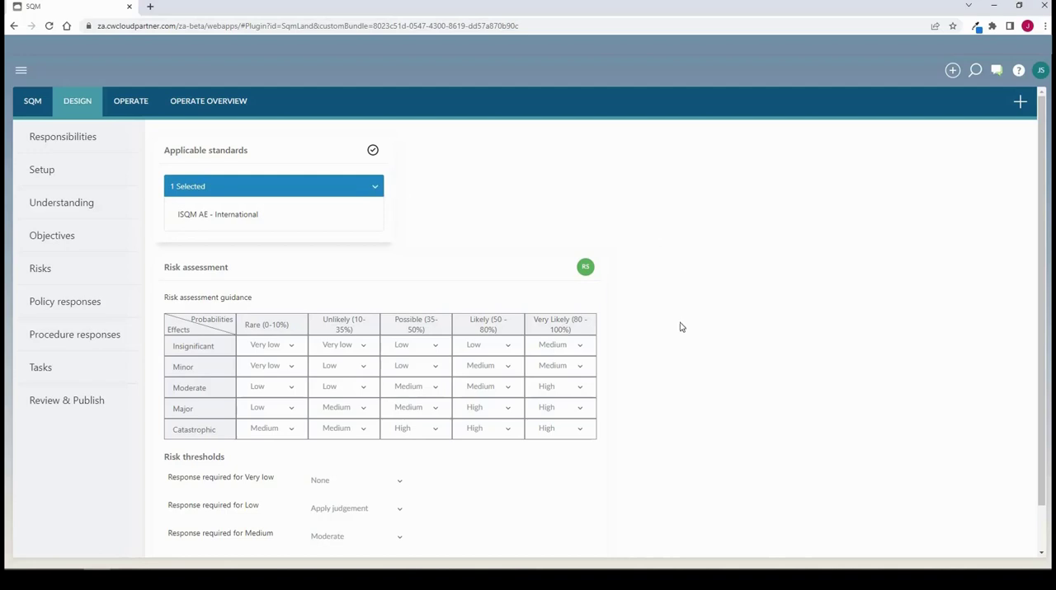
Remove the existing preparer signoff from the risk assessment in the design setup
scroll(680, 327, "down", 1)
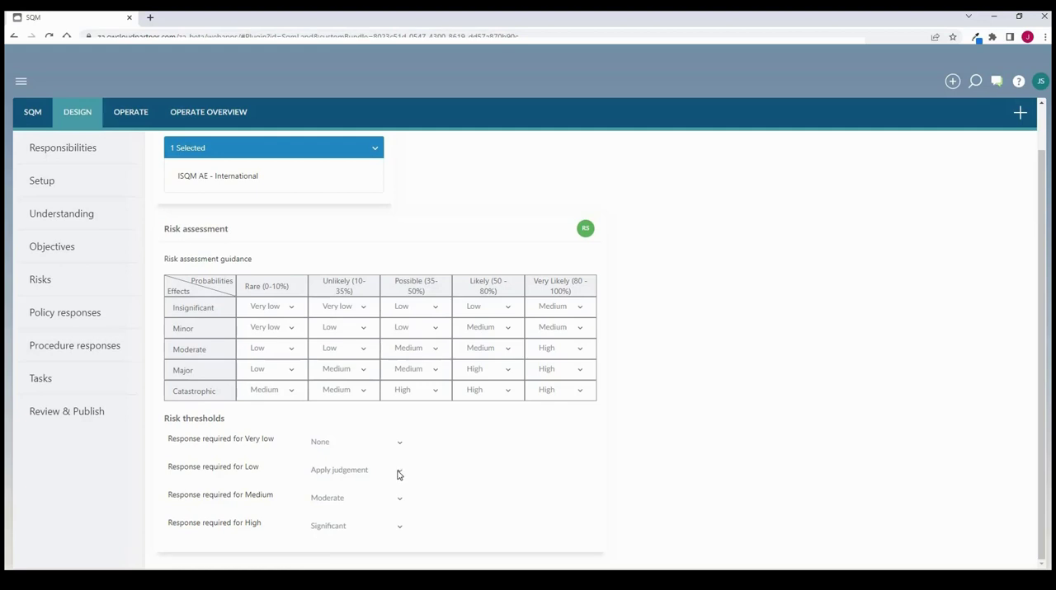
left_click(585, 229)
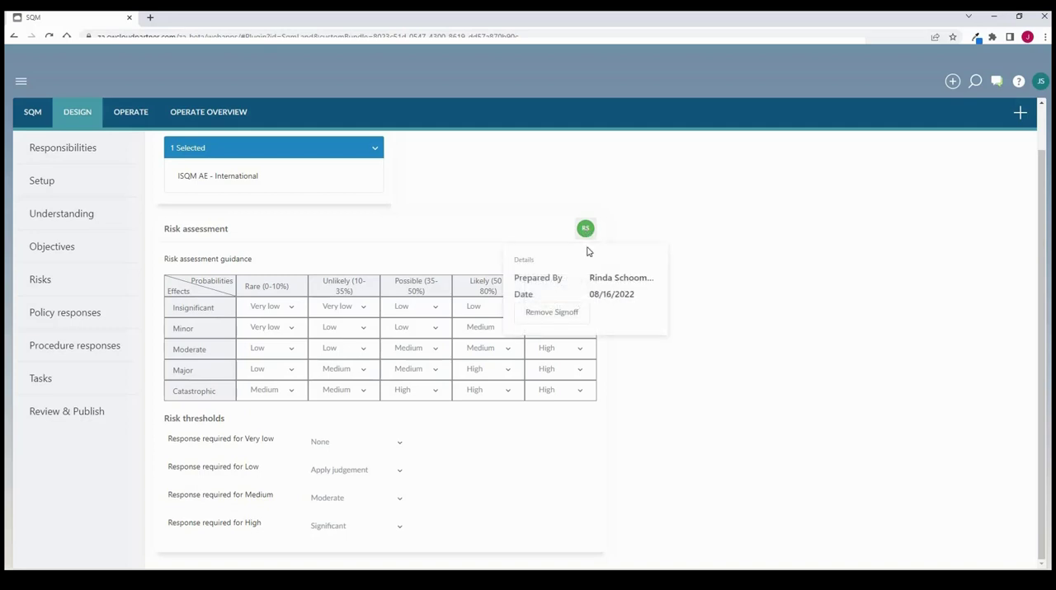
left_click(583, 314)
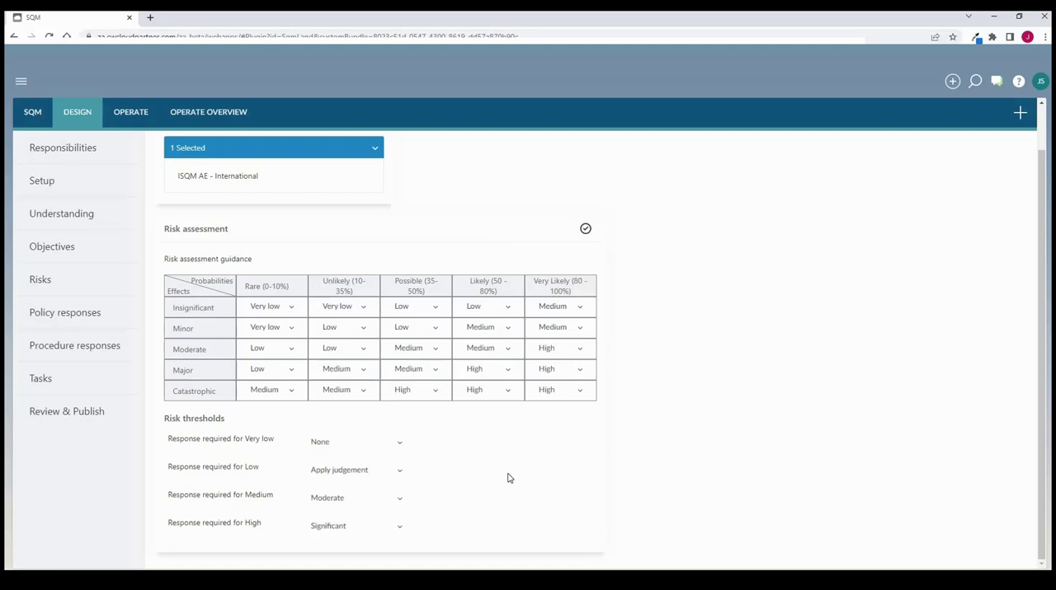
Set the response required for Low risk to Apply judgement and mark the risk assessment as prepared
left_click(402, 475)
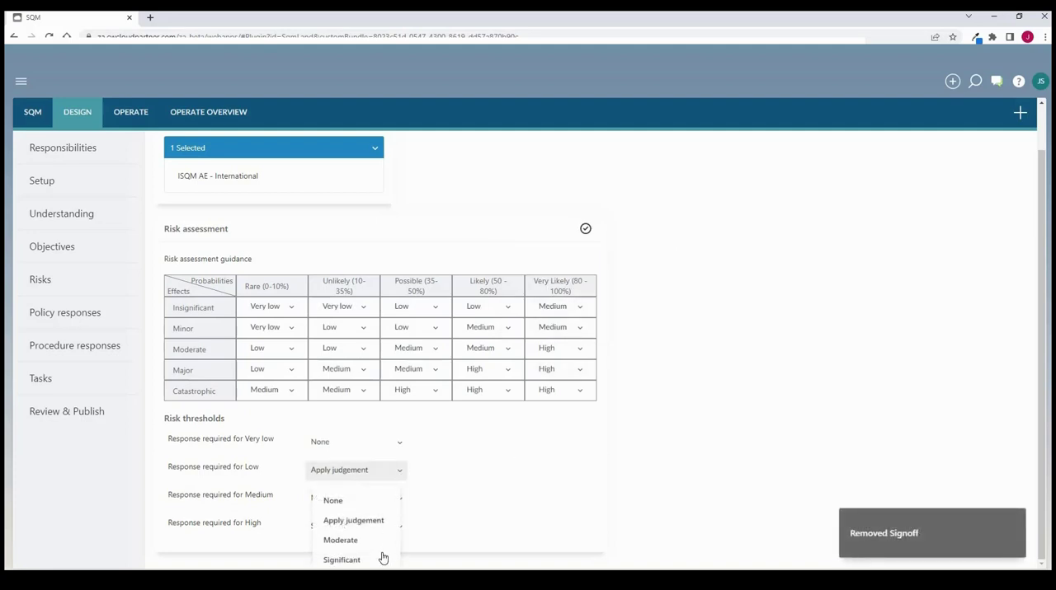
left_click(393, 519)
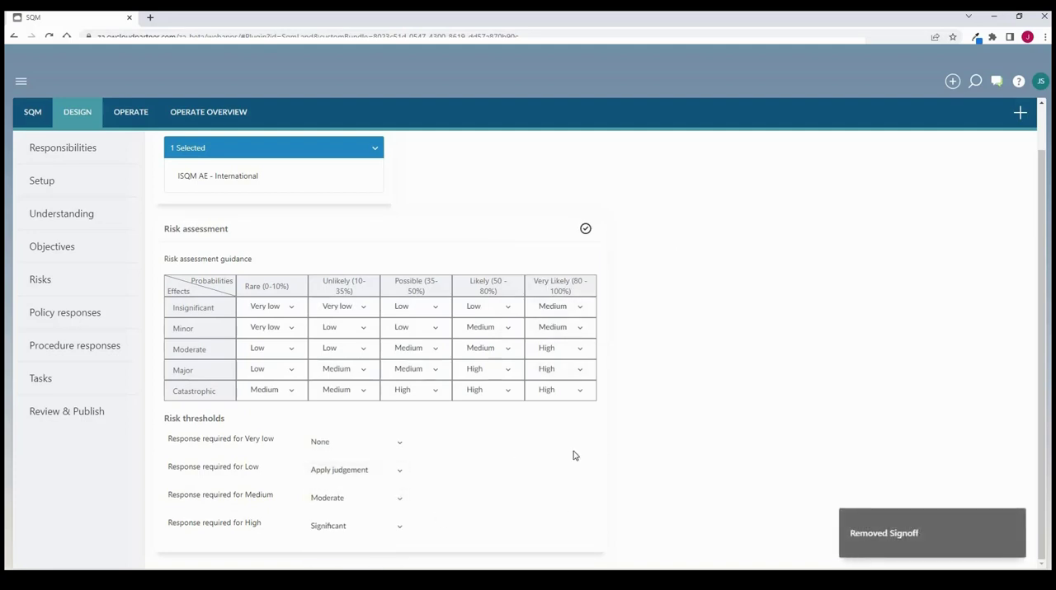
left_click(584, 231)
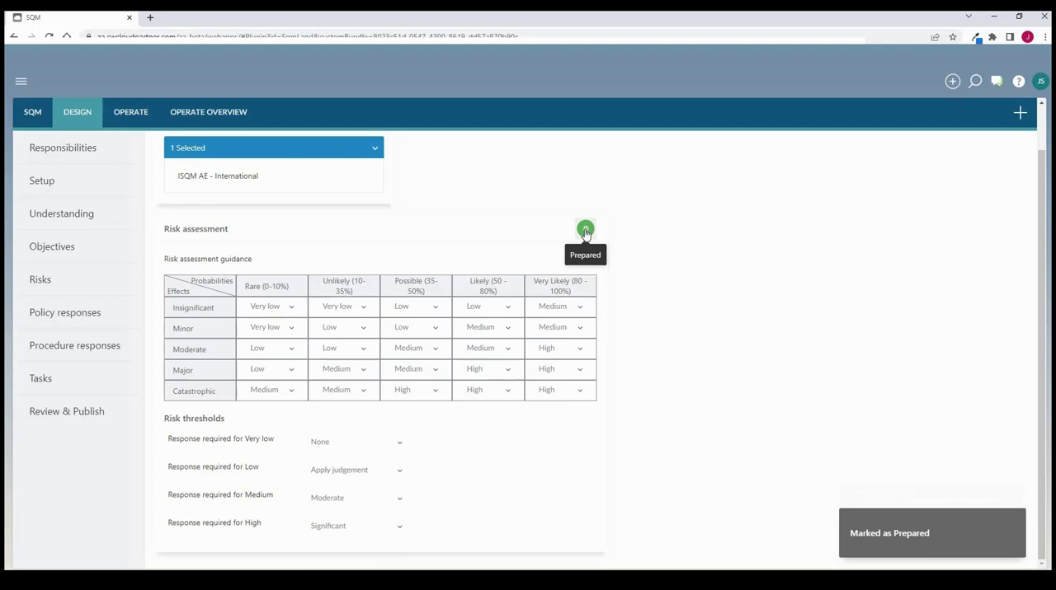
In the Understanding section on law, regulation and professional standards, append ";ldfkjgdfg" and a second line "fgkjs;flgkjdsg" to the jurisdiction answer and enlarge its field
left_click(82, 217)
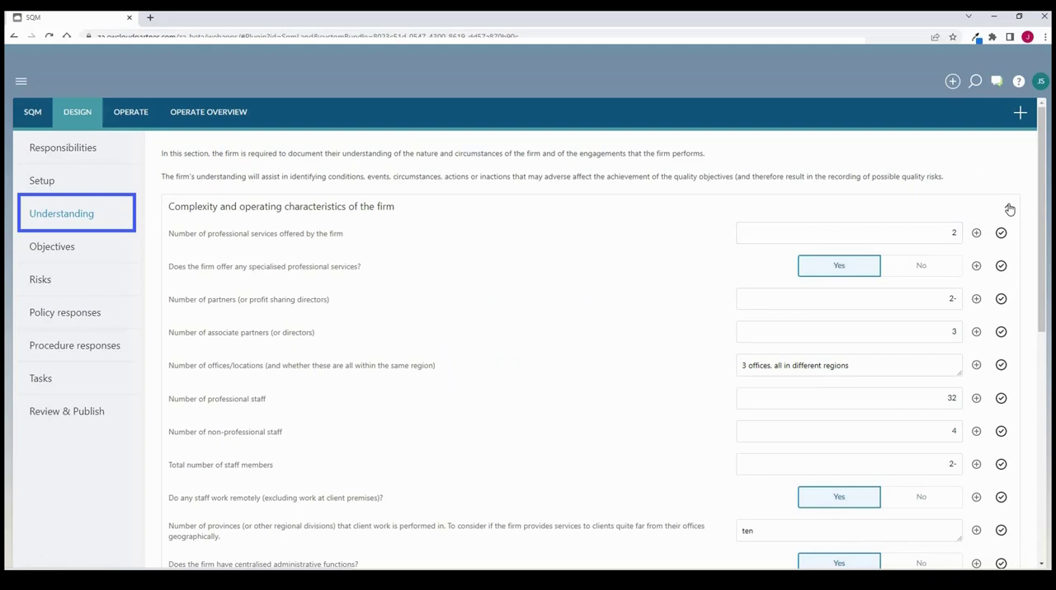
left_click(1008, 210)
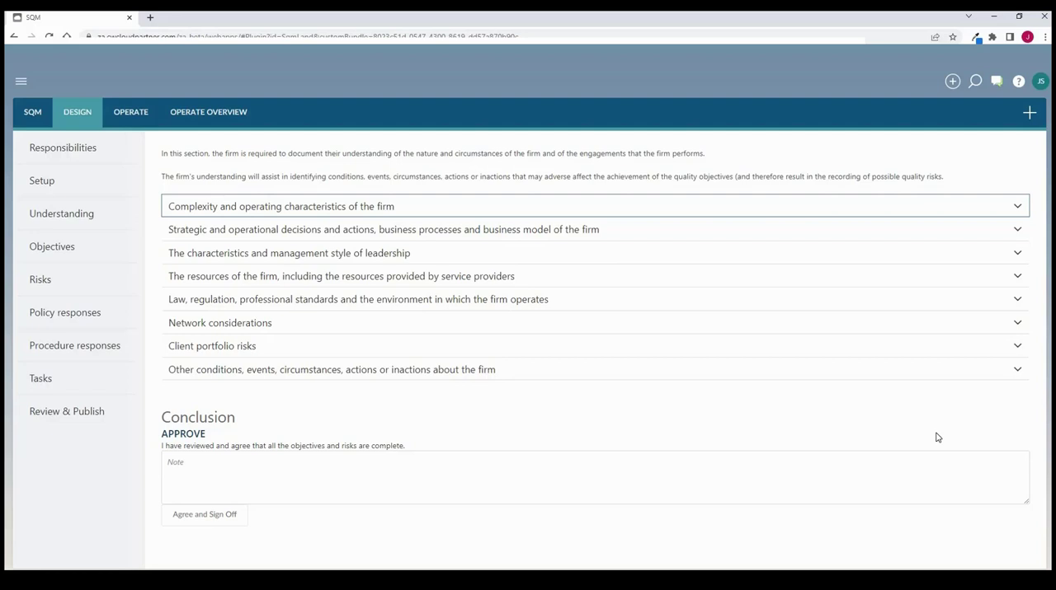
left_click(1015, 300)
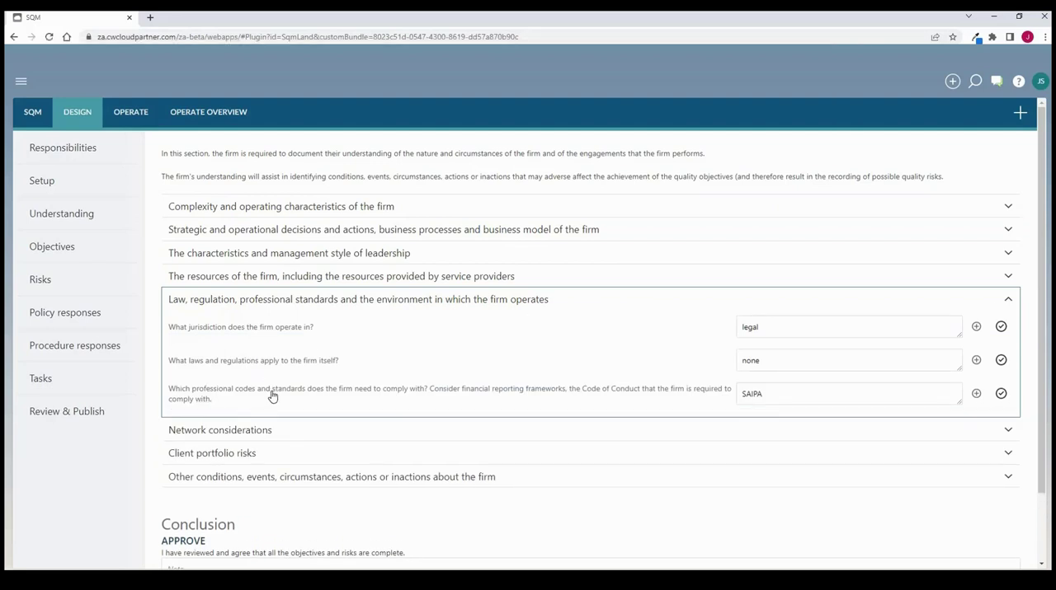
left_click(786, 329)
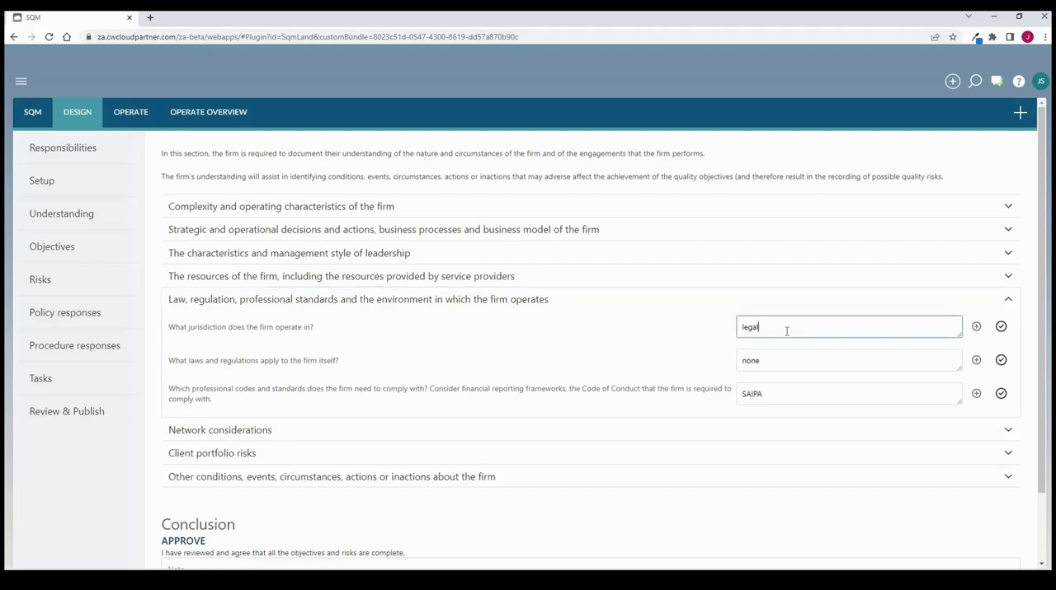
type(";lfkgjdfg")
key("Return")
type("fgkjs;flgkjdsg")
key("Return")
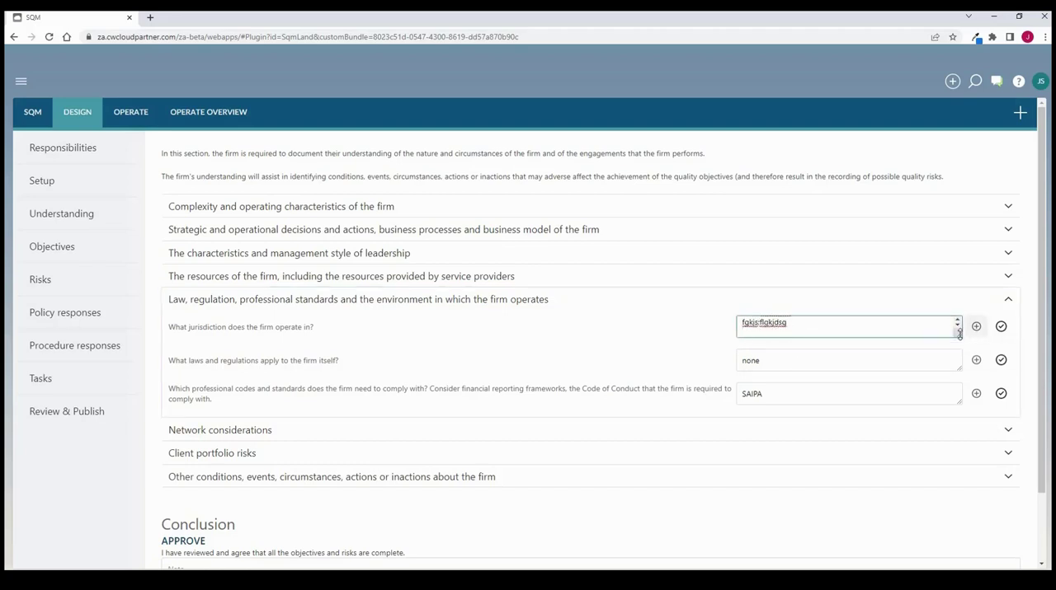
left_click_drag(959, 335, 959, 372)
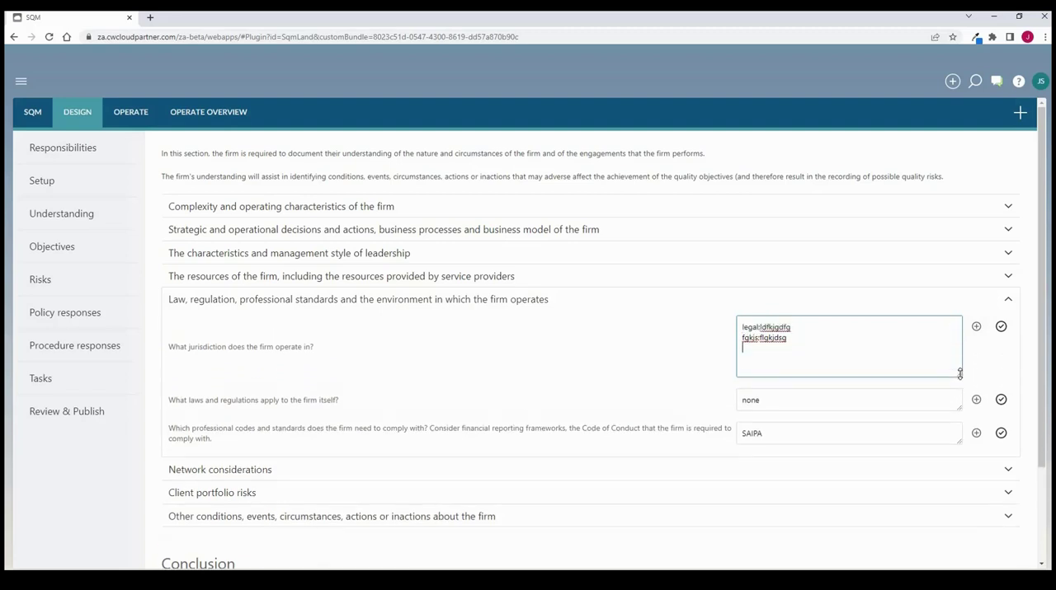
Under the resources of the firm, mark the question about battling to fill professional vacancies as prepared
left_click(1011, 281)
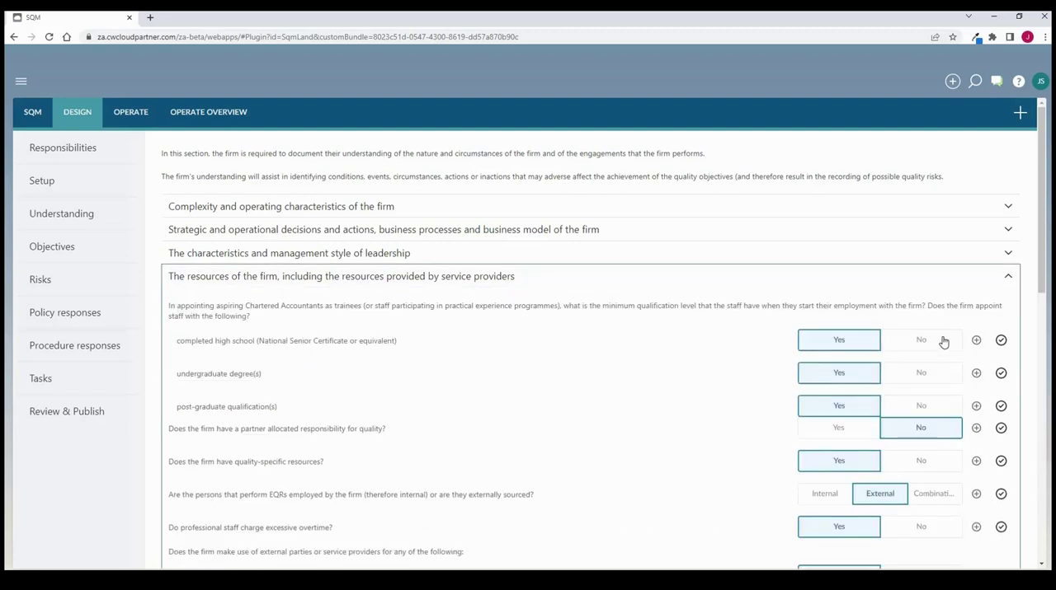
scroll(863, 290, "down", 1)
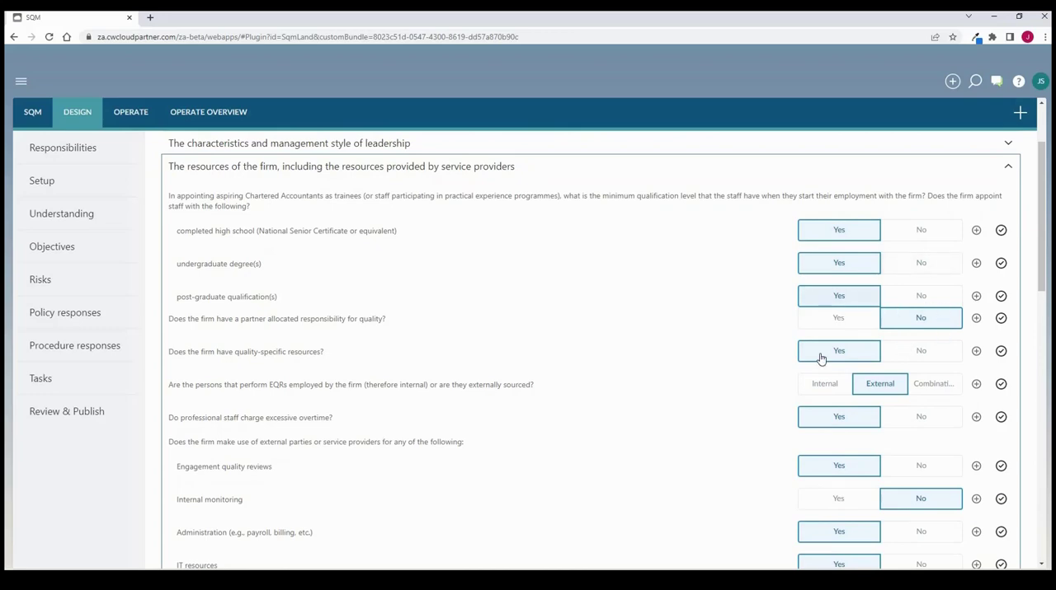
scroll(922, 464, "down", 4)
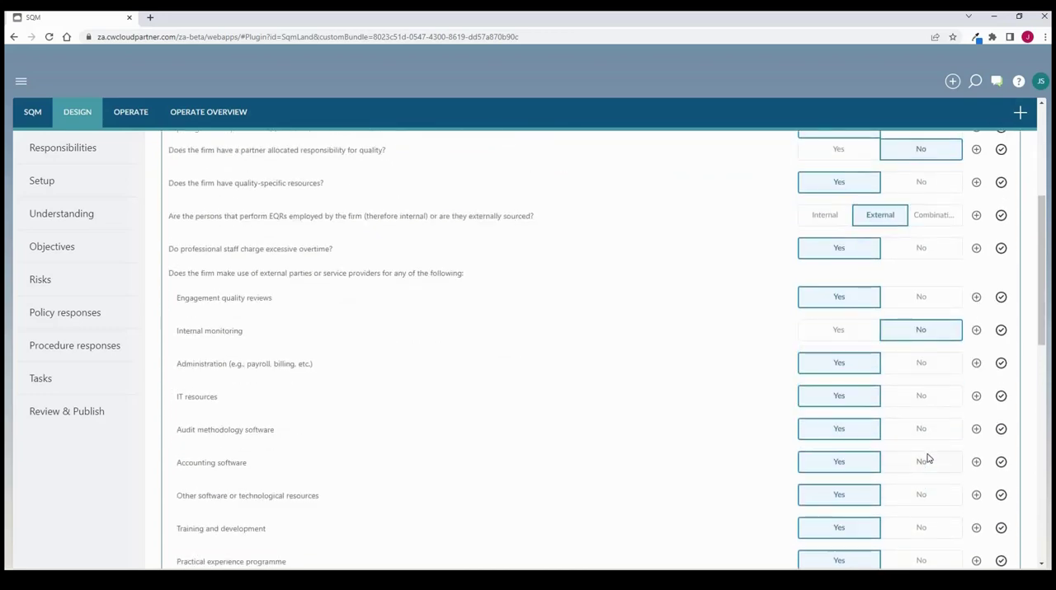
scroll(931, 472, "down", 1)
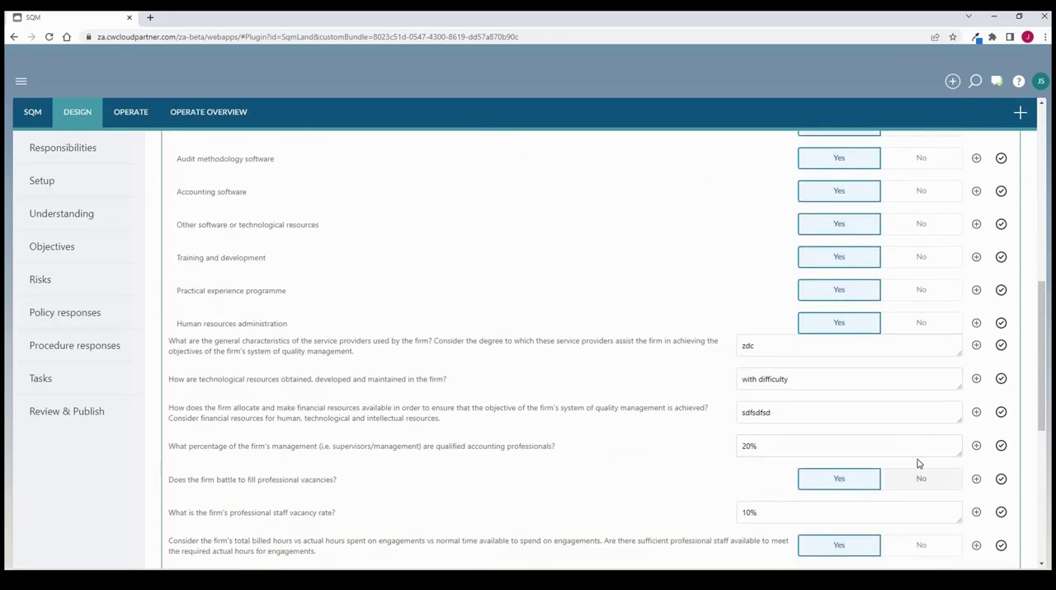
scroll(918, 463, "down", 1)
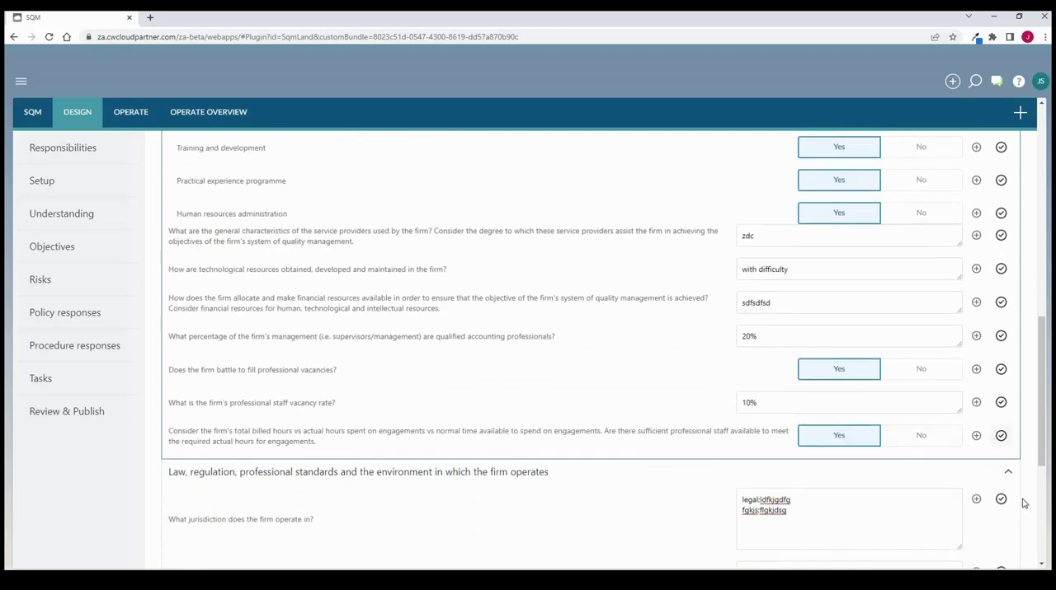
left_click(1004, 374)
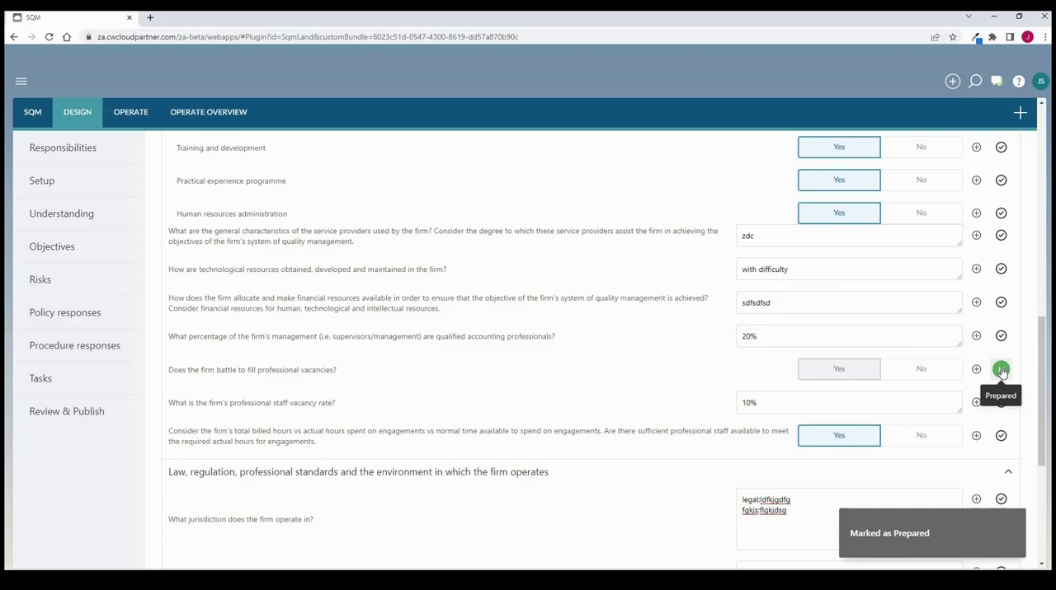
Agree and sign off the conclusion of the Understanding section without a note
scroll(1001, 372, "down", 4)
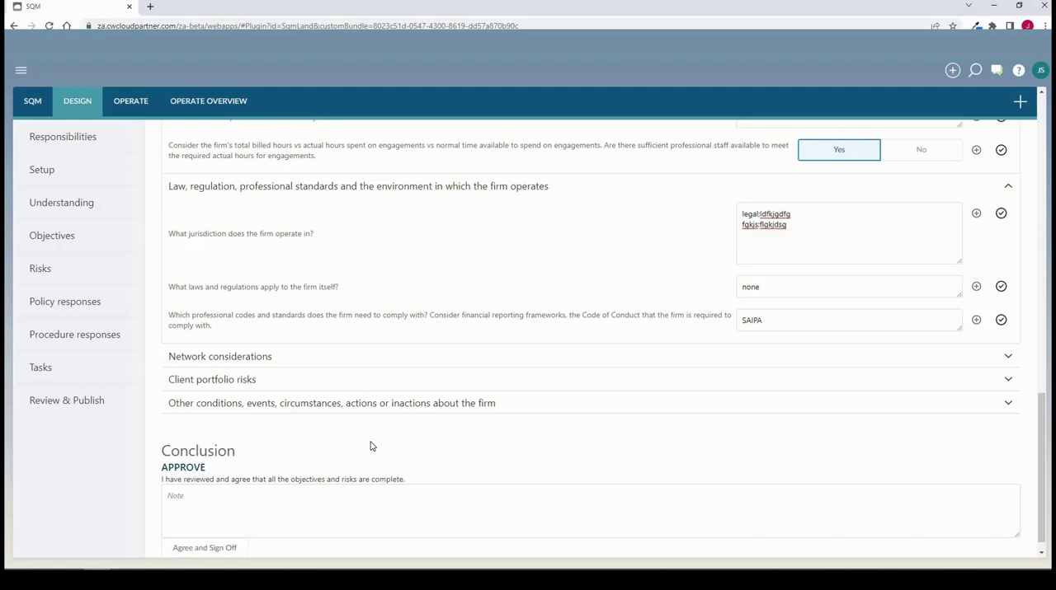
left_click(223, 555)
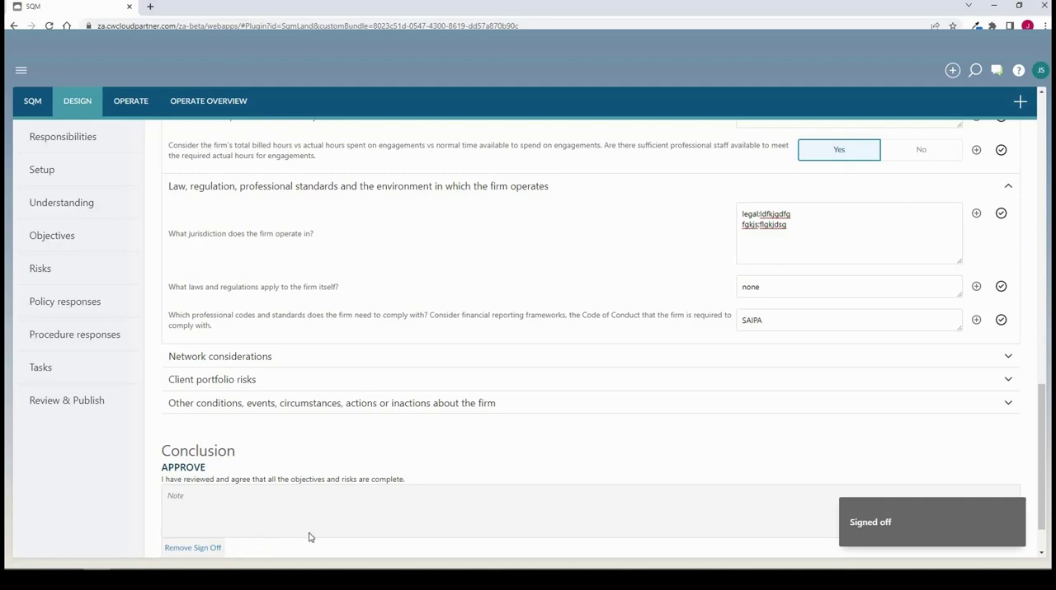
scroll(485, 416, "down", 1)
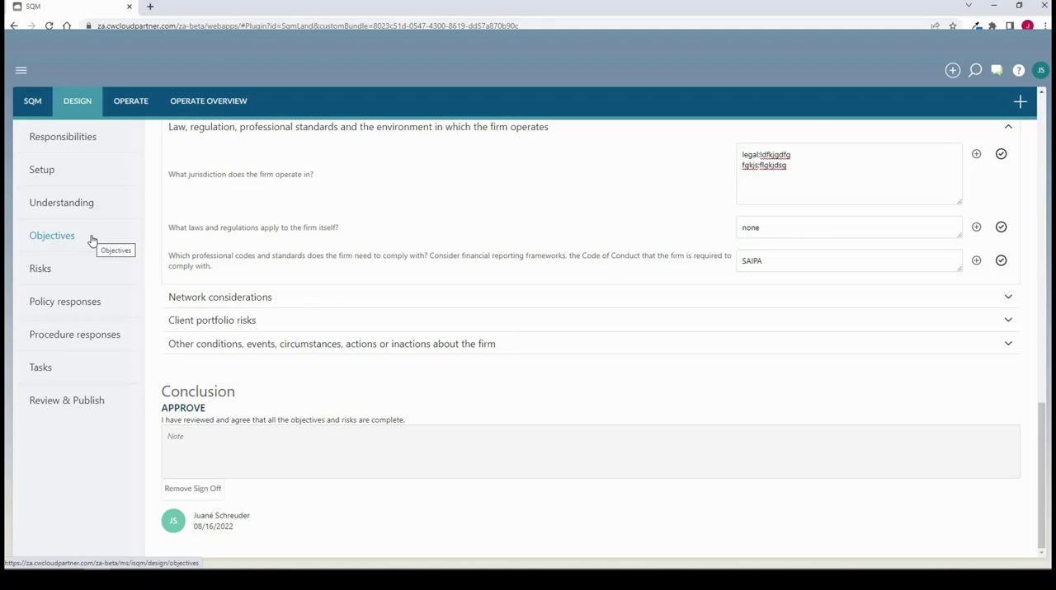
Start a new objective titled "Objective for getting started" with the ID "Obj GS"
left_click(74, 239)
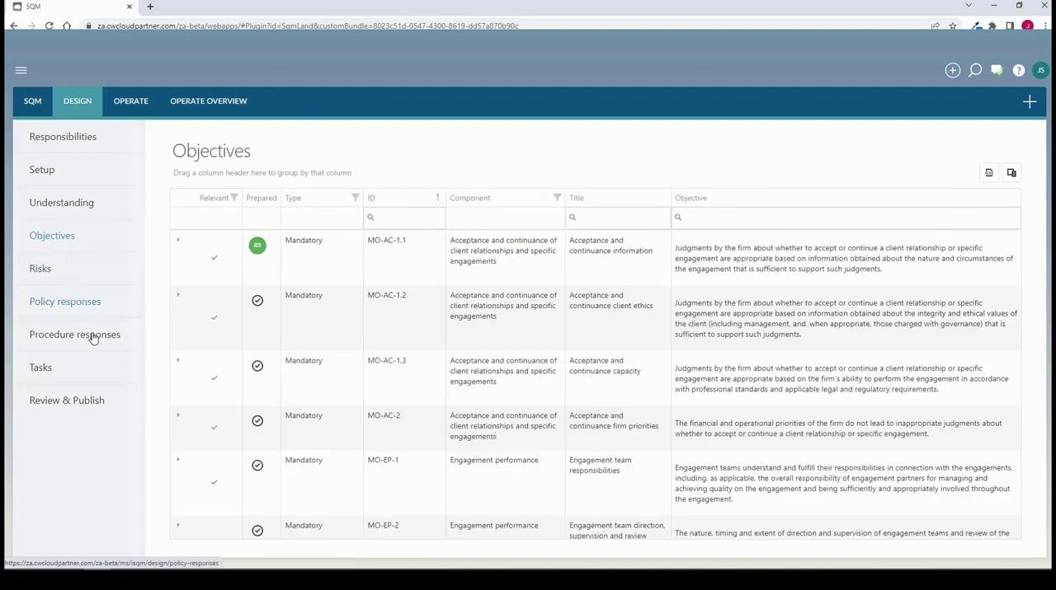
left_click(1029, 104)
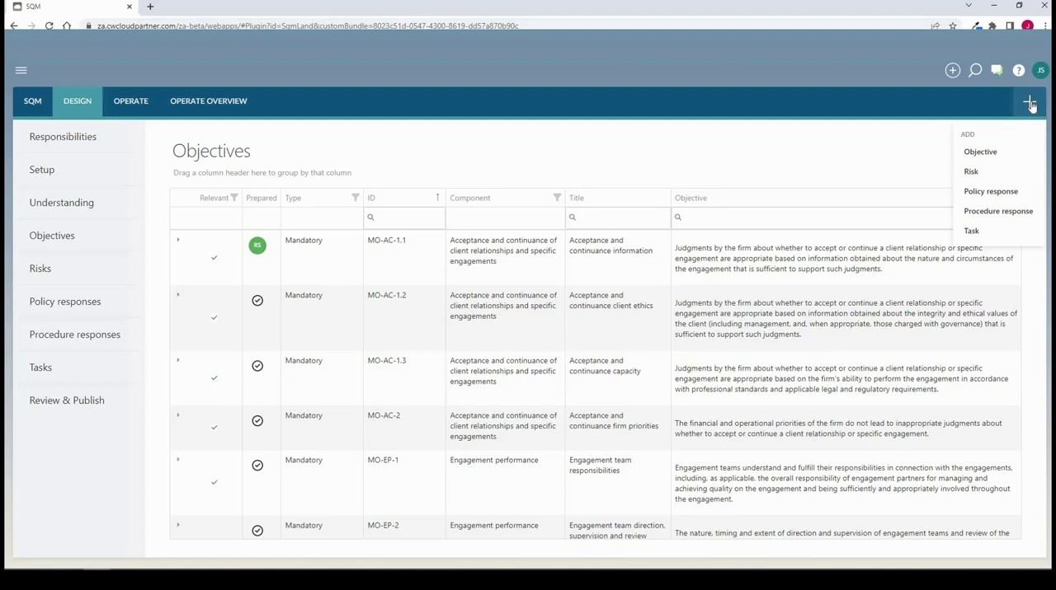
left_click(981, 152)
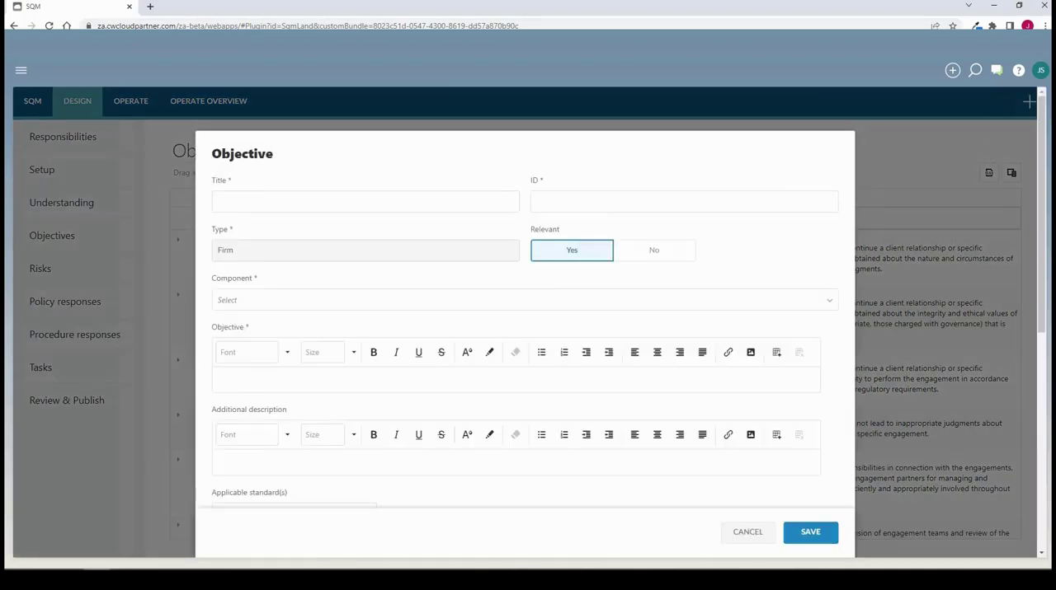
left_click(240, 202)
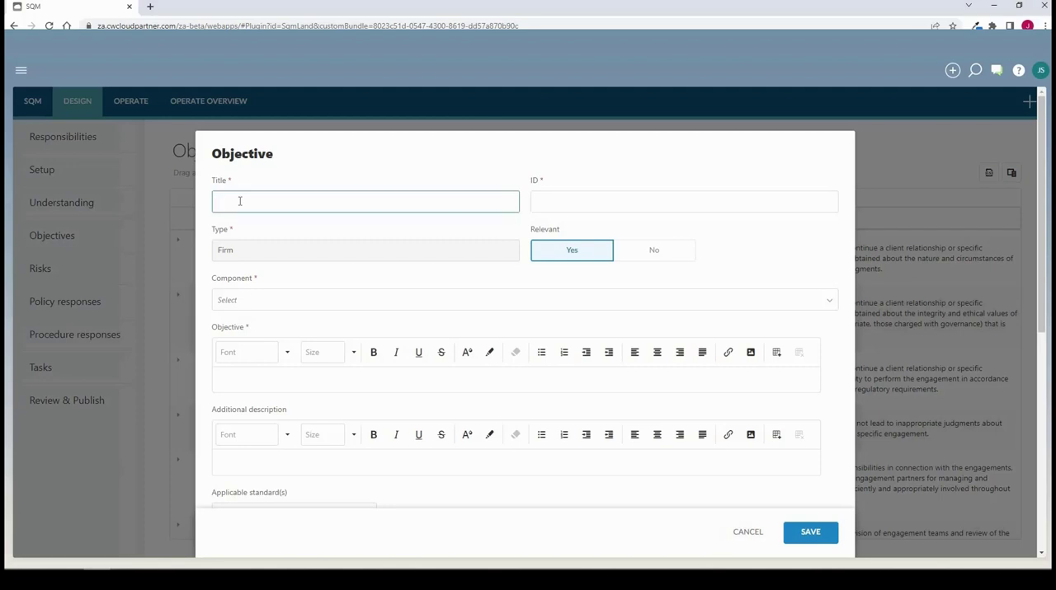
type("Objective for getting started")
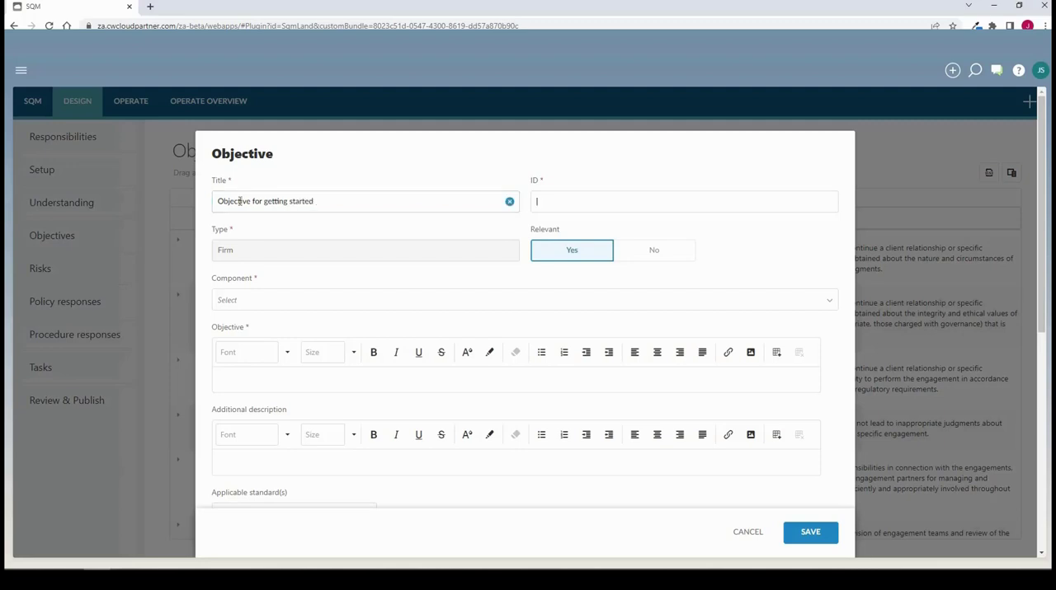
type("Obj GS")
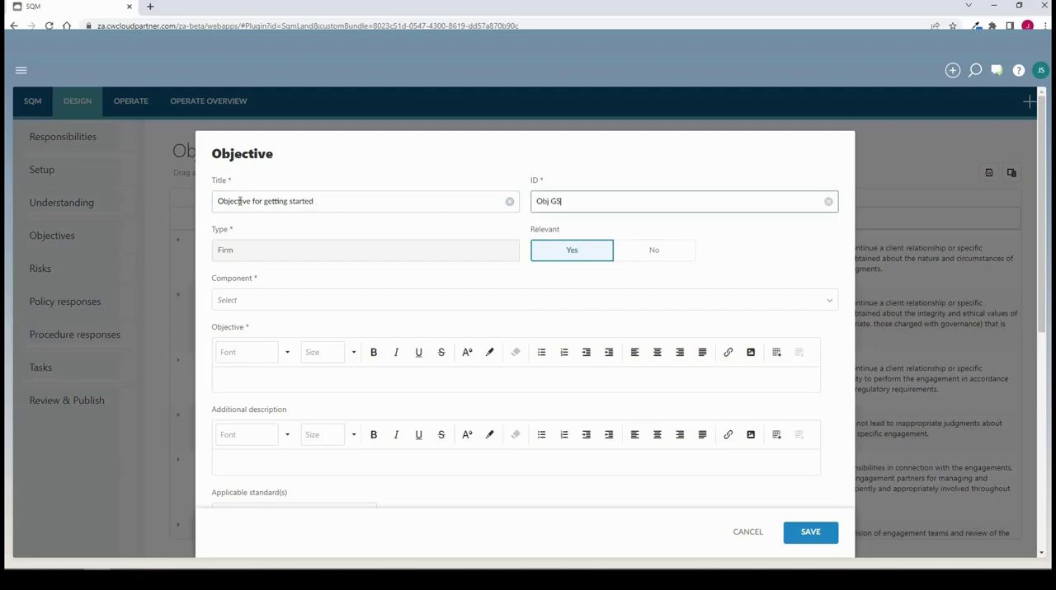
Assign the new objective to the Engagement performance component and enter "Explain objective" as its objective text
left_click(274, 306)
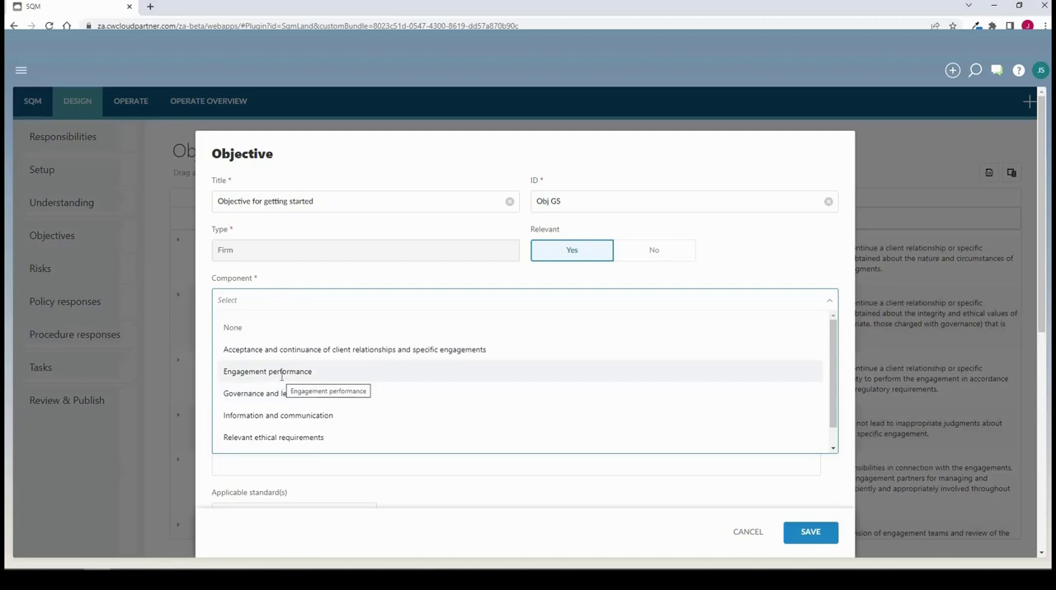
left_click(280, 379)
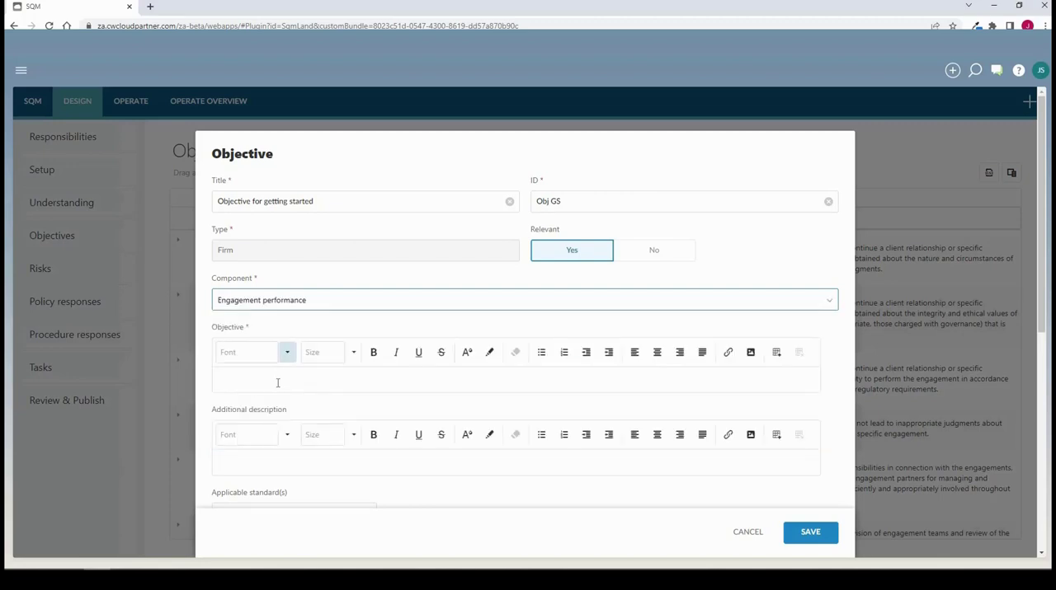
left_click(283, 379)
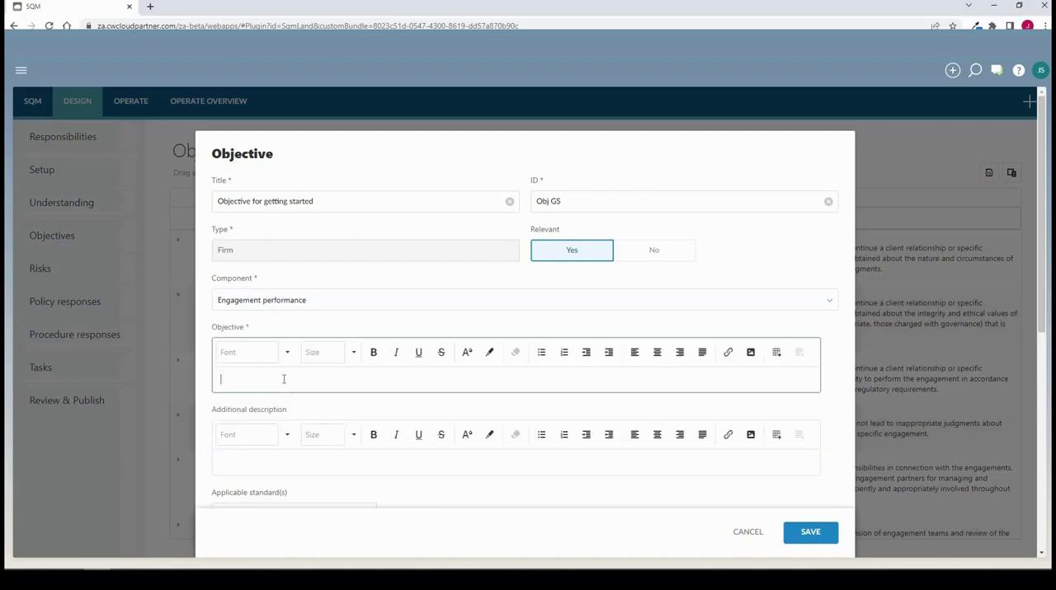
type("Explain objective")
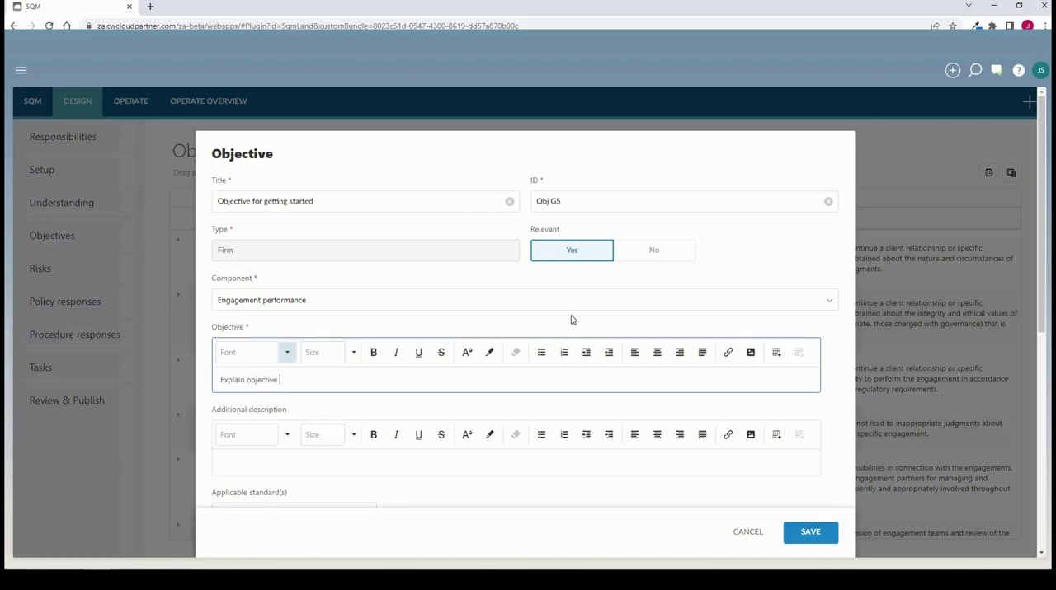
Check the new objective's optional fields and the risks available for linking, and save the objective without linking any
scroll(575, 318, "down", 5)
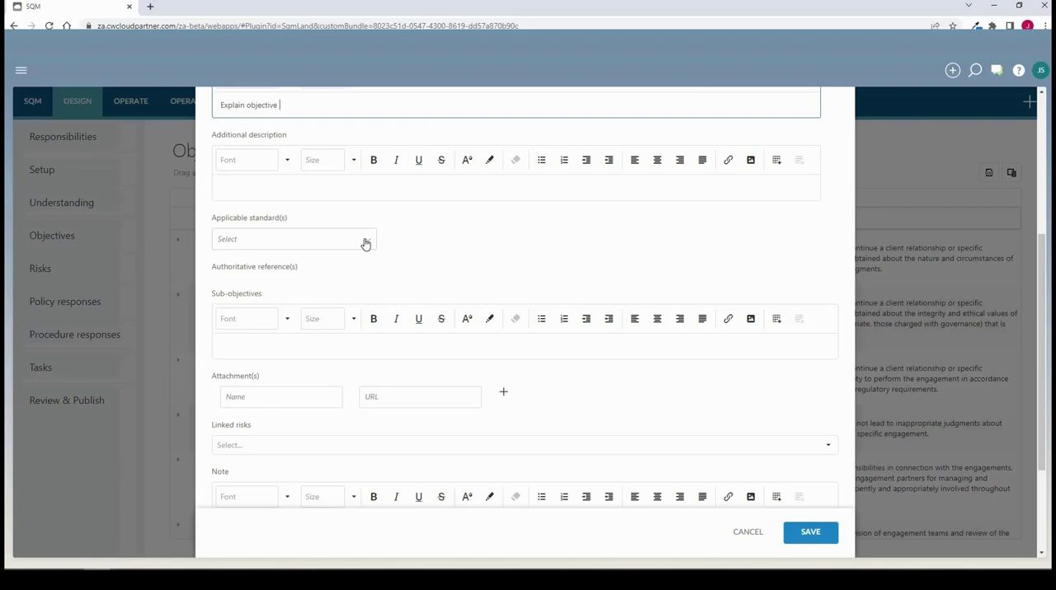
scroll(678, 450, "down", 2)
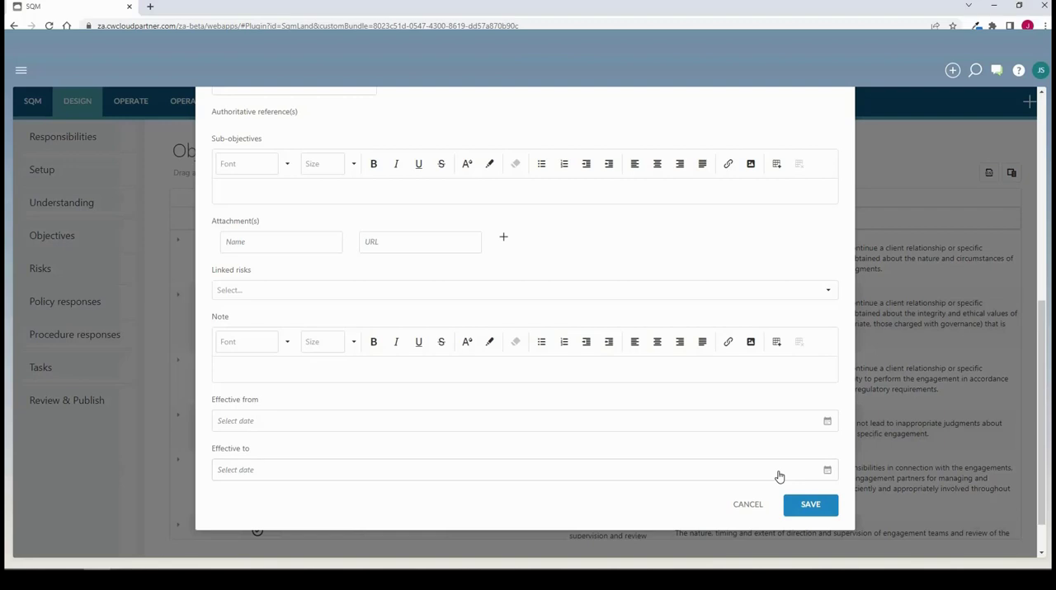
left_click(828, 292)
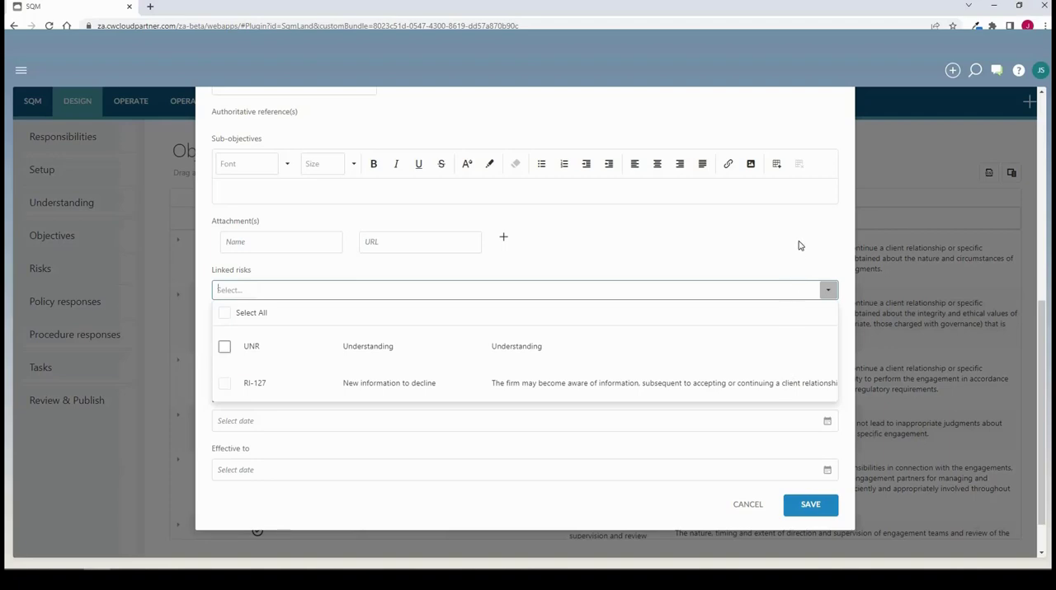
left_click(820, 513)
left_click(810, 505)
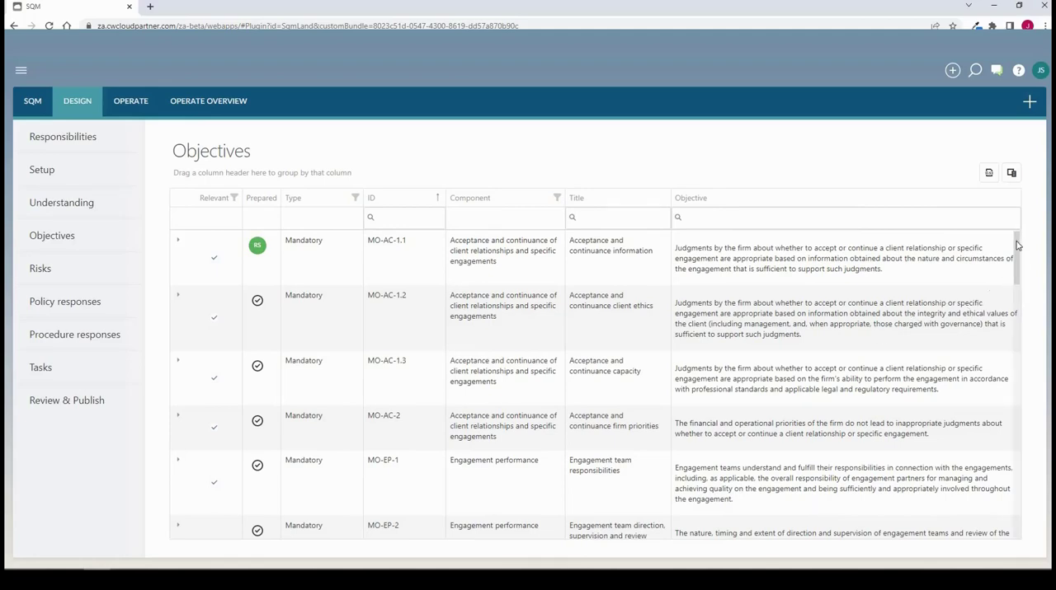
Filter the objectives by the ID "gs", expand the getting-started objective and mark it as prepared, and clear the filter
left_click_drag(1023, 275, 737, 183)
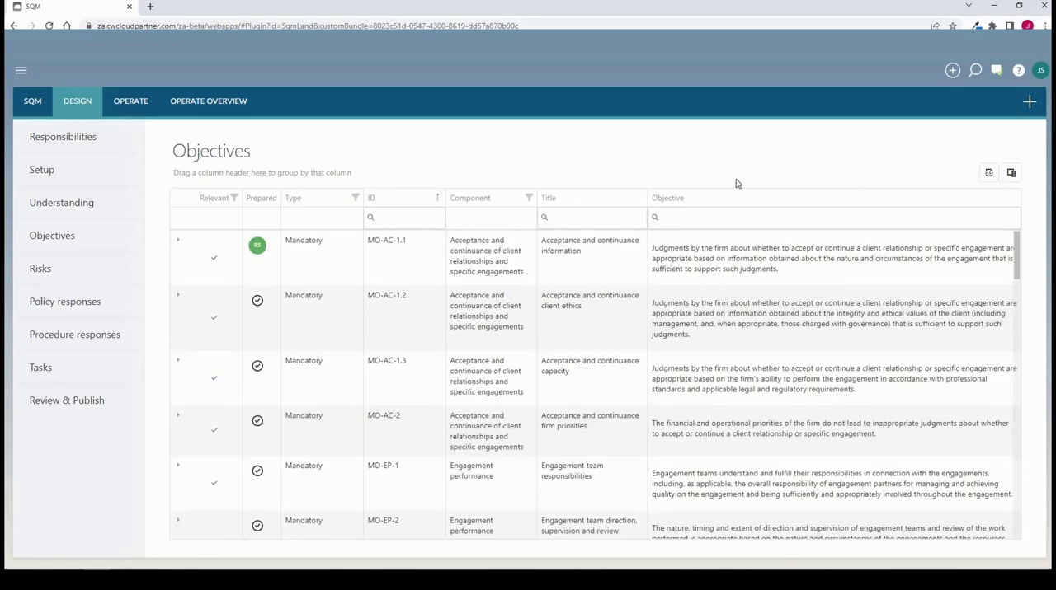
left_click(395, 219)
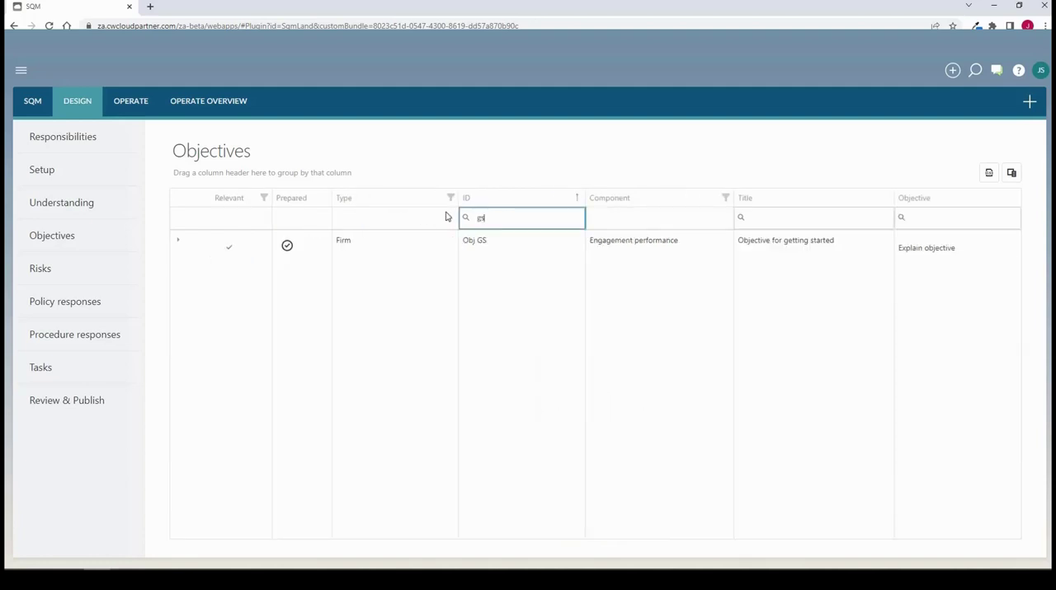
left_click(466, 218)
left_click(175, 244)
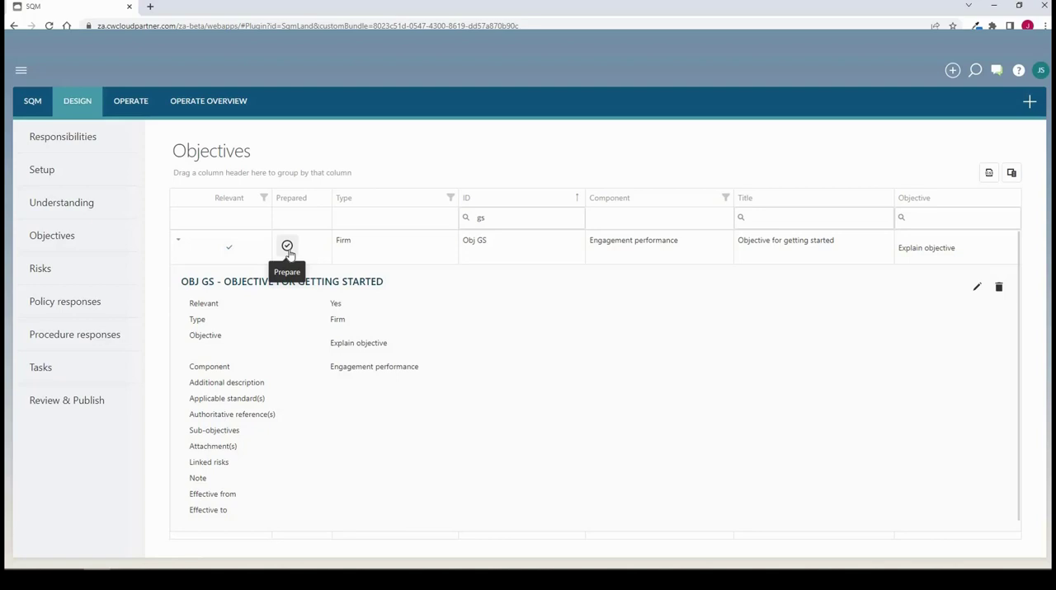
left_click(289, 252)
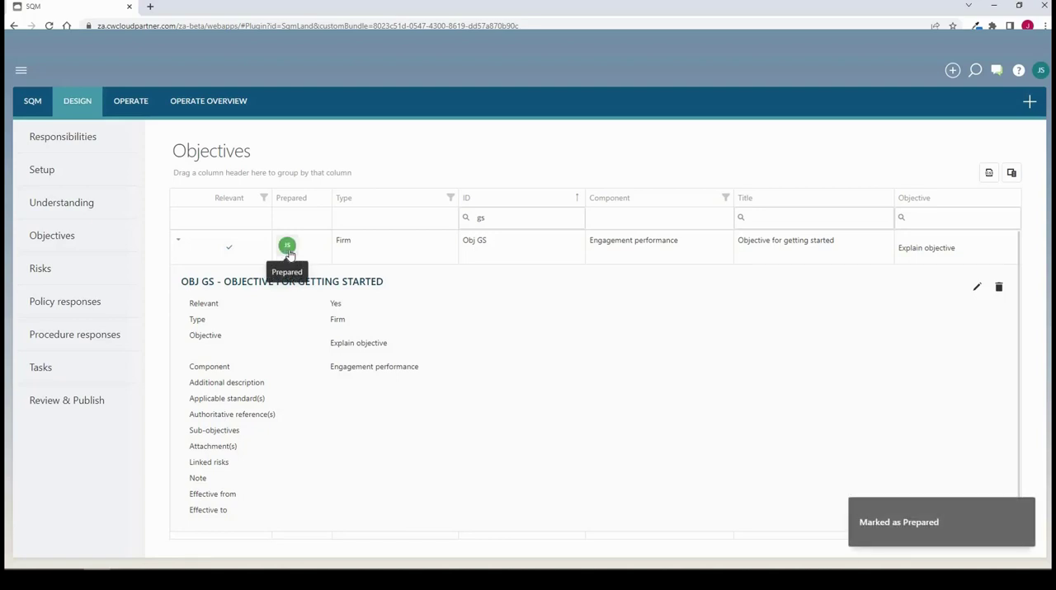
left_click(180, 243)
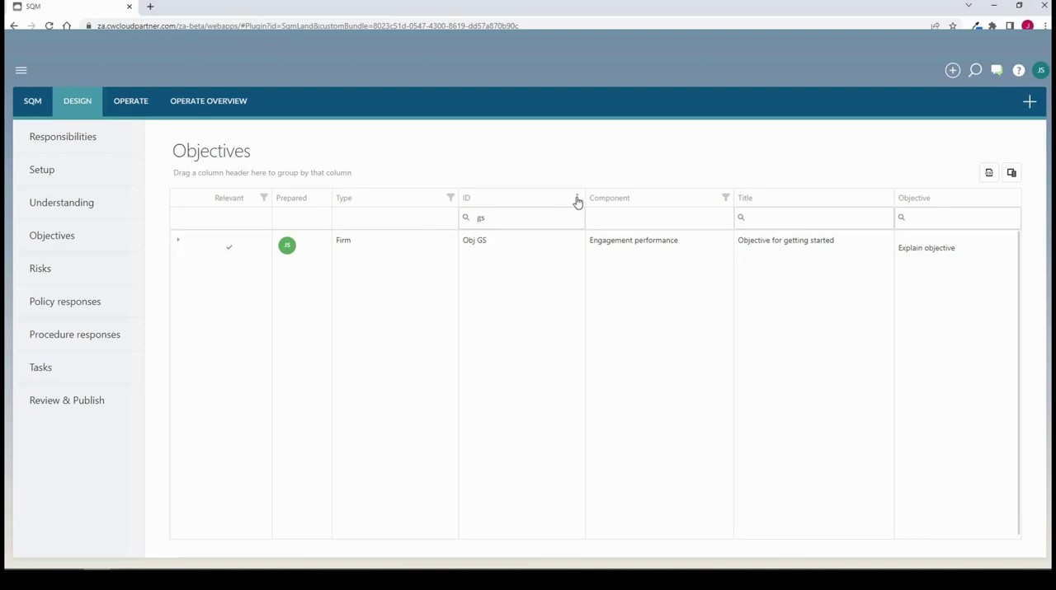
double_click(500, 216)
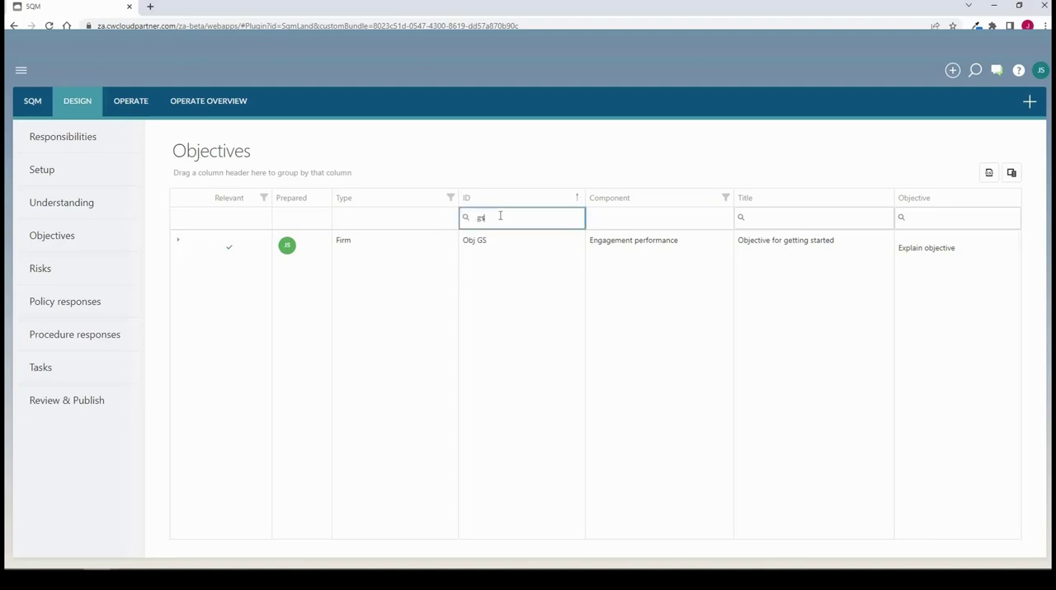
key("BackSpace")
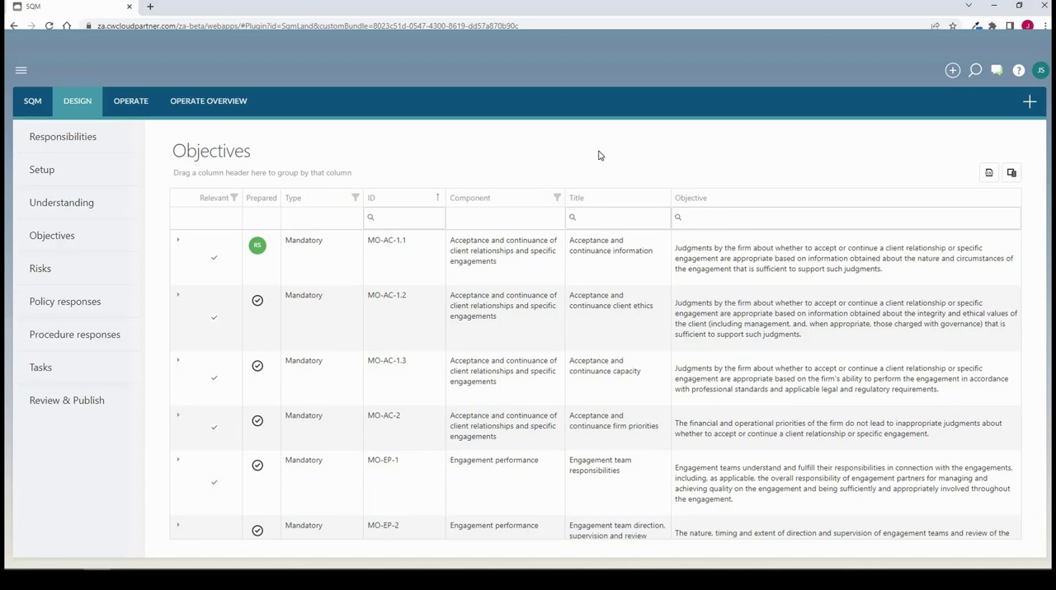
Reverse and restore the ID sort order, and temporarily group the objectives by Component, returning that column ahead of ID
left_click(437, 199)
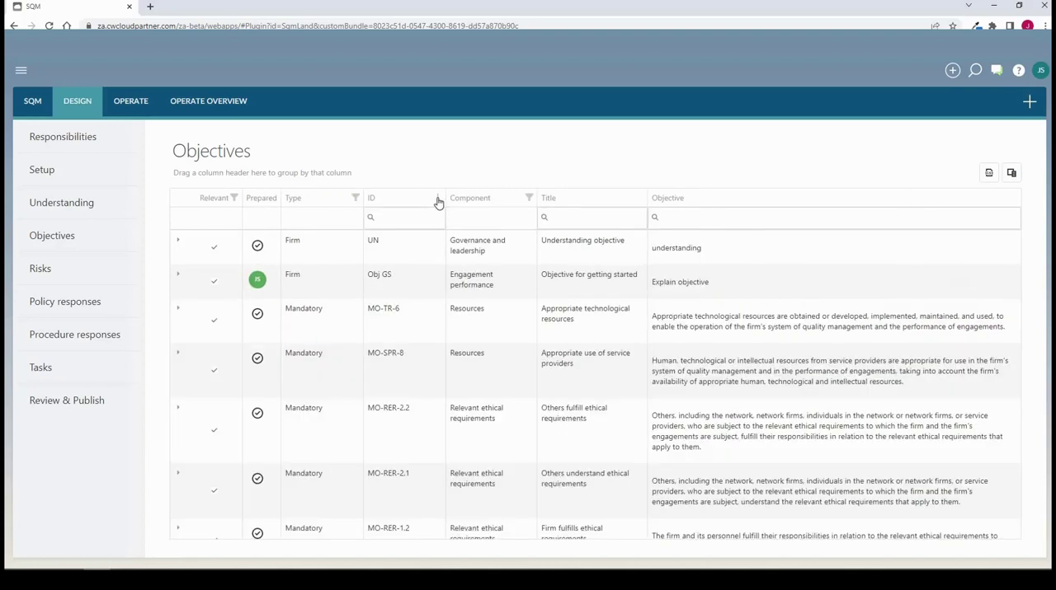
left_click(437, 200)
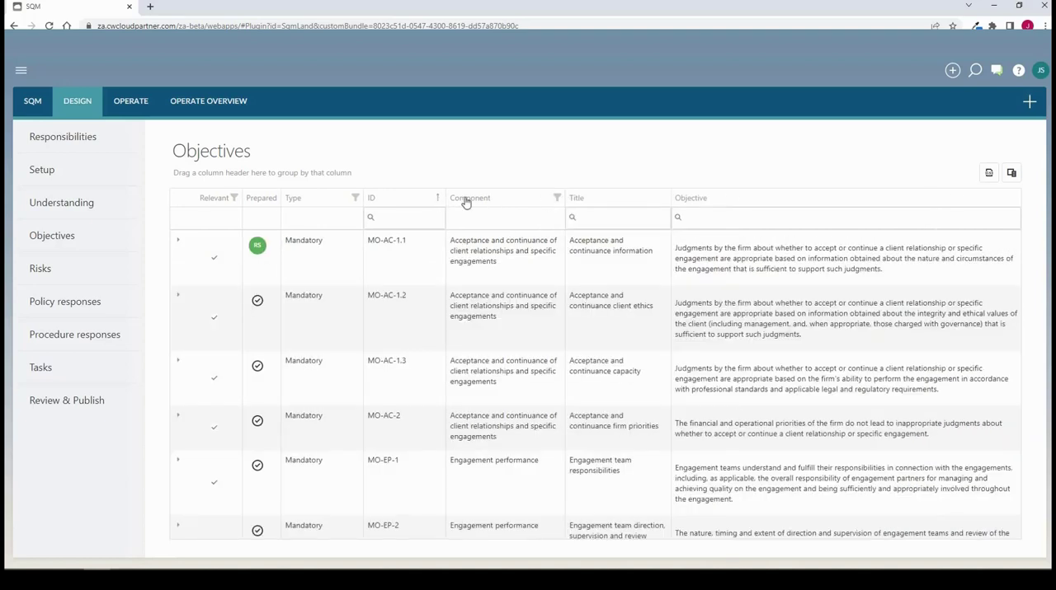
left_click_drag(461, 205, 189, 178)
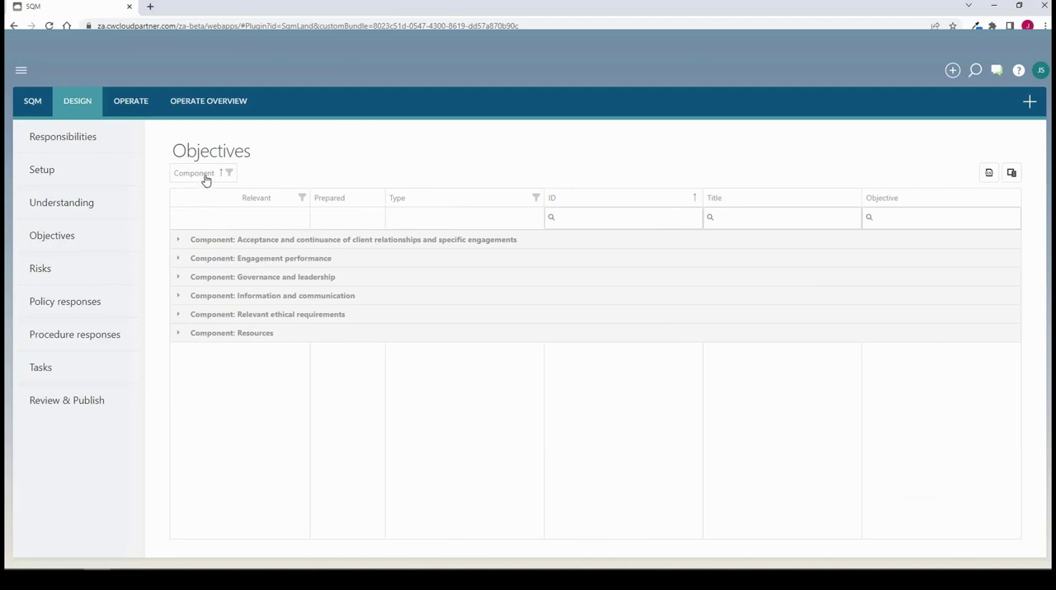
left_click_drag(206, 179, 541, 200)
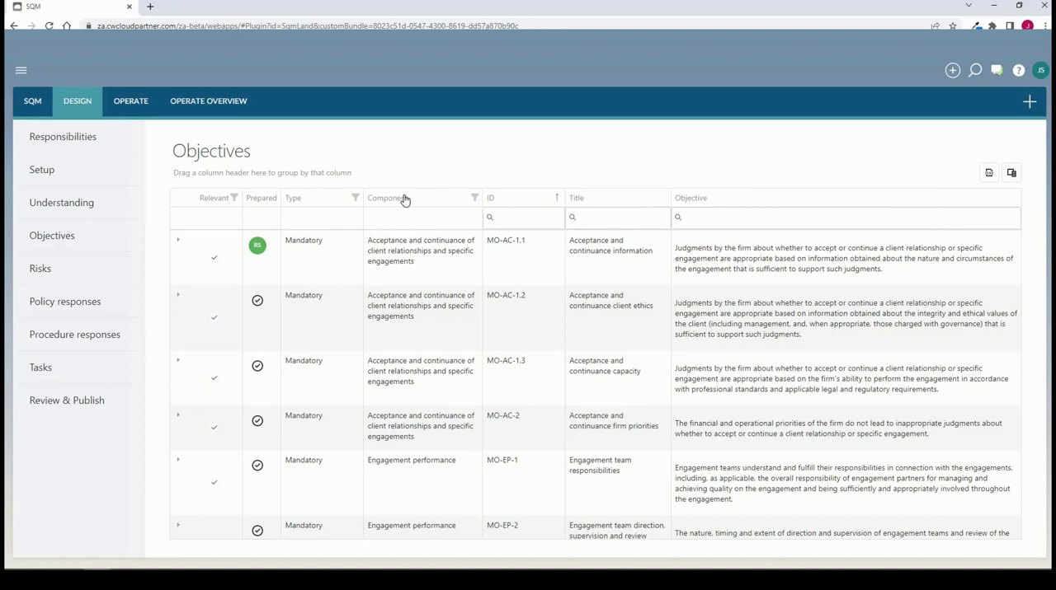
Check the columns available for the objectives table without changing the selection, and widen the Title column slightly
left_click(1012, 174)
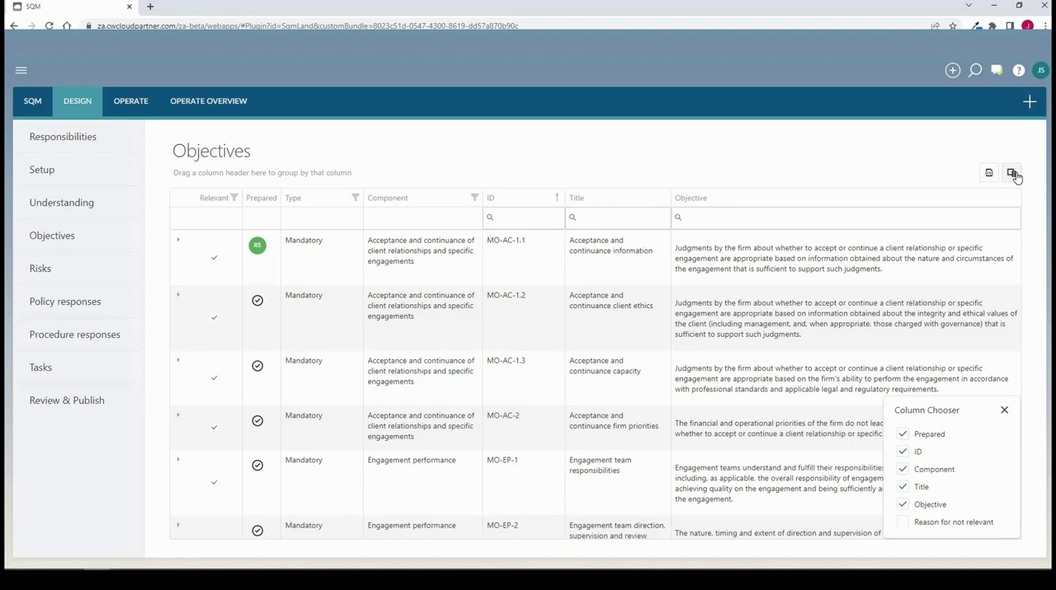
scroll(931, 449, "down", 5)
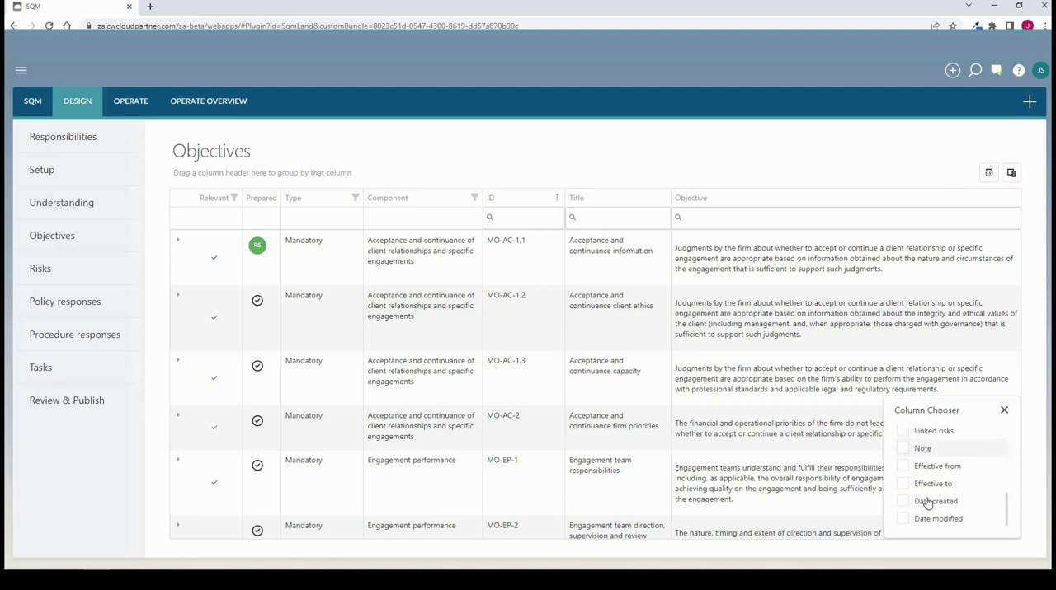
scroll(939, 445, "up", 5)
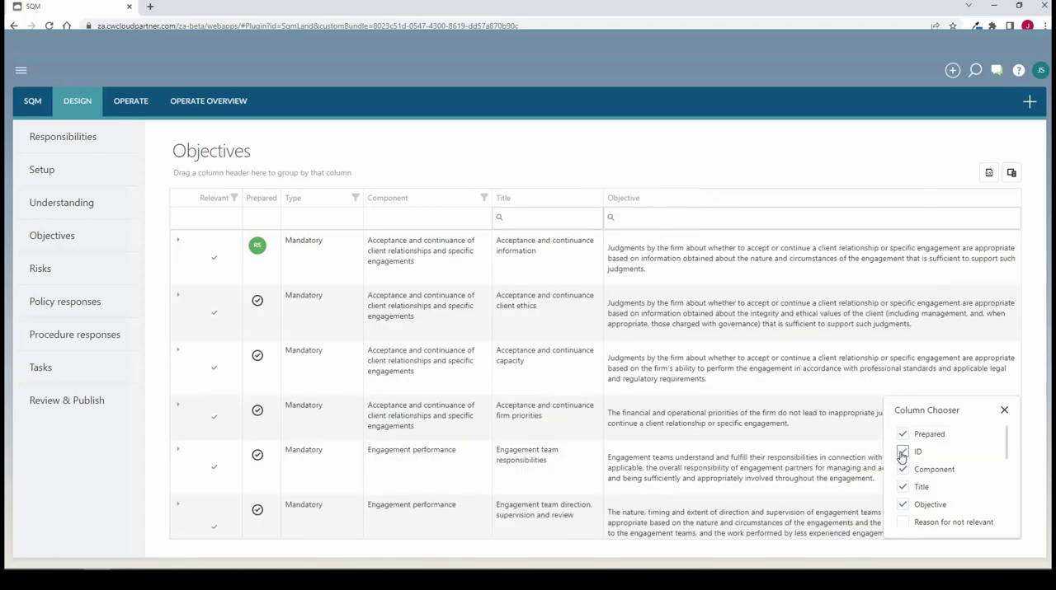
left_click(1004, 410)
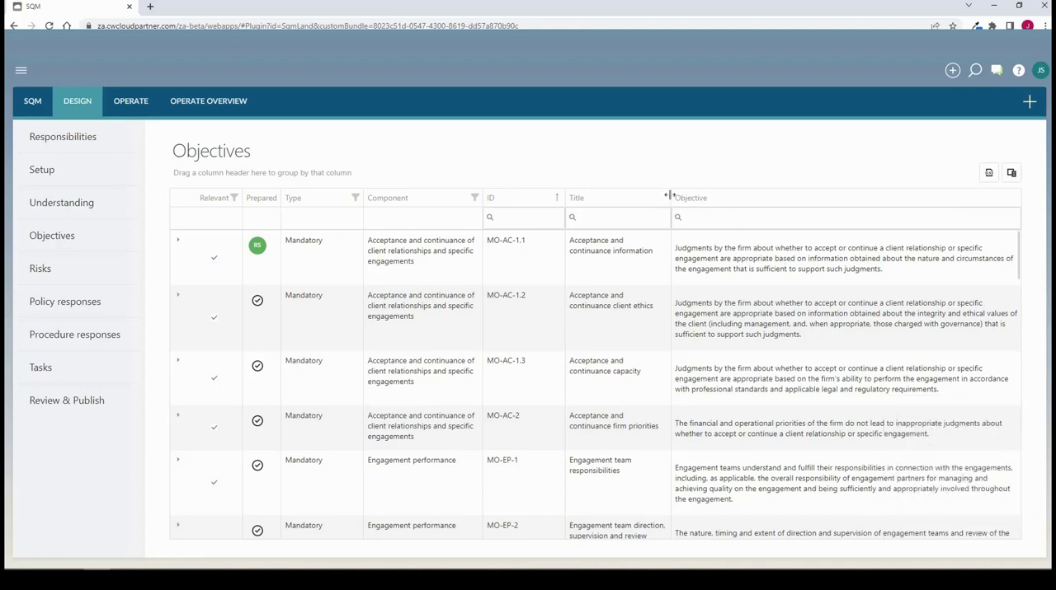
left_click_drag(669, 195, 693, 219)
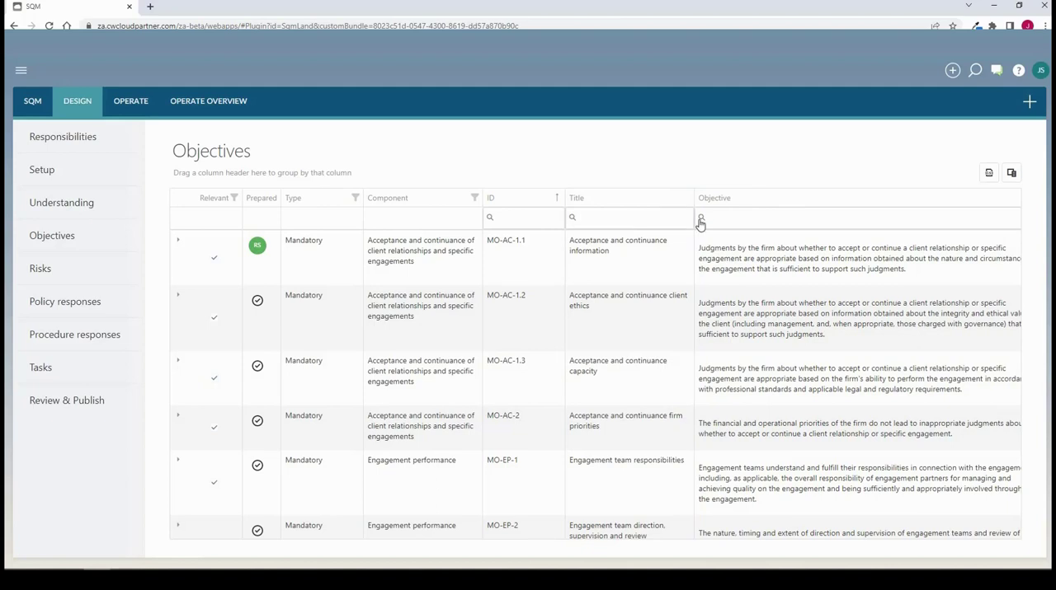
left_click(701, 218)
Start a new risk in the Risks section and link it to the objective "UN - Understanding objective"
left_click(36, 272)
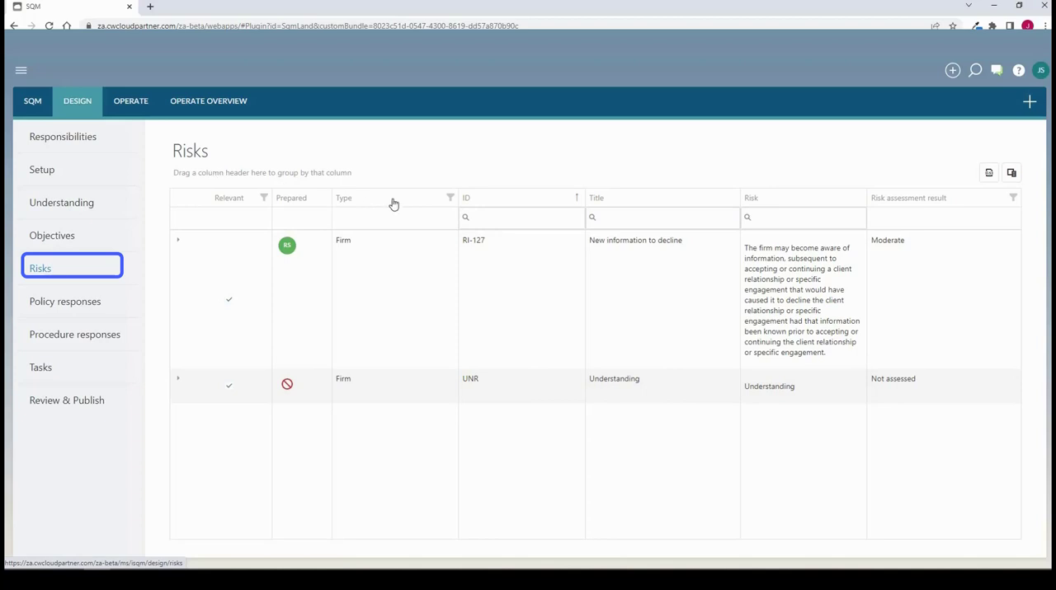
left_click(1026, 106)
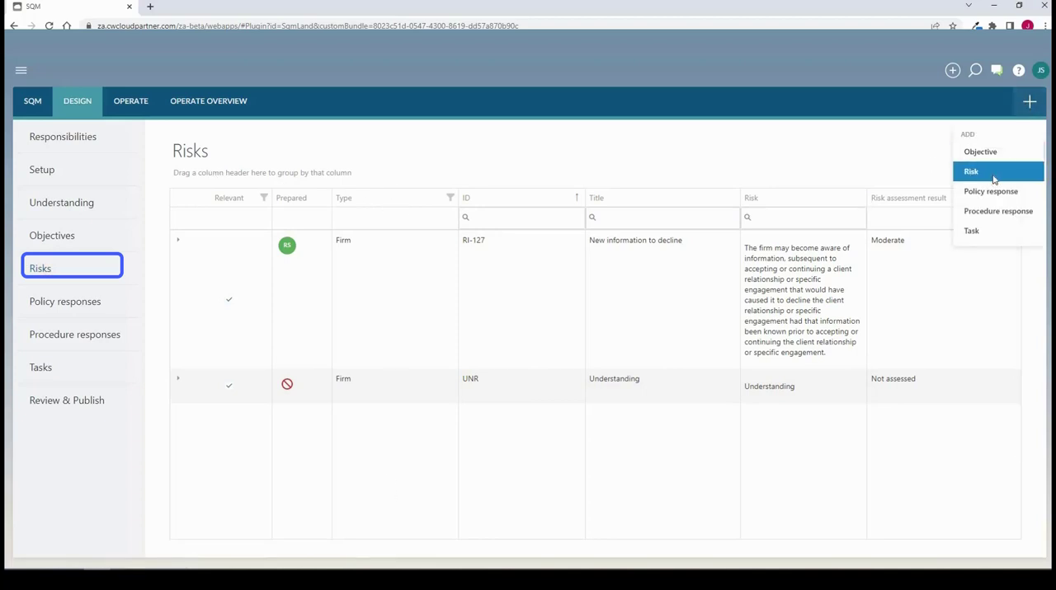
left_click(996, 174)
left_click(240, 205)
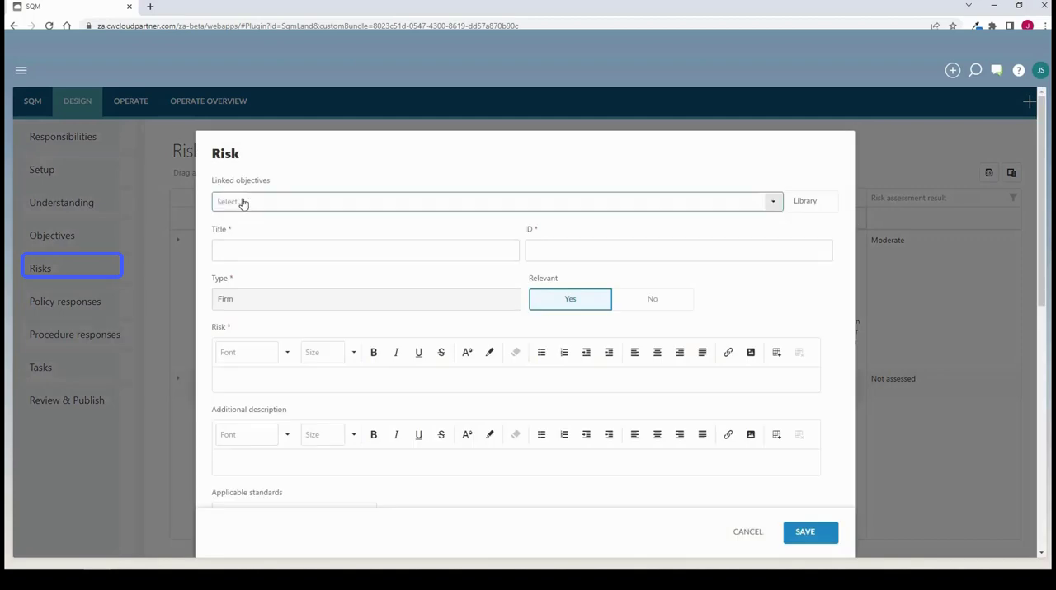
left_click(367, 265)
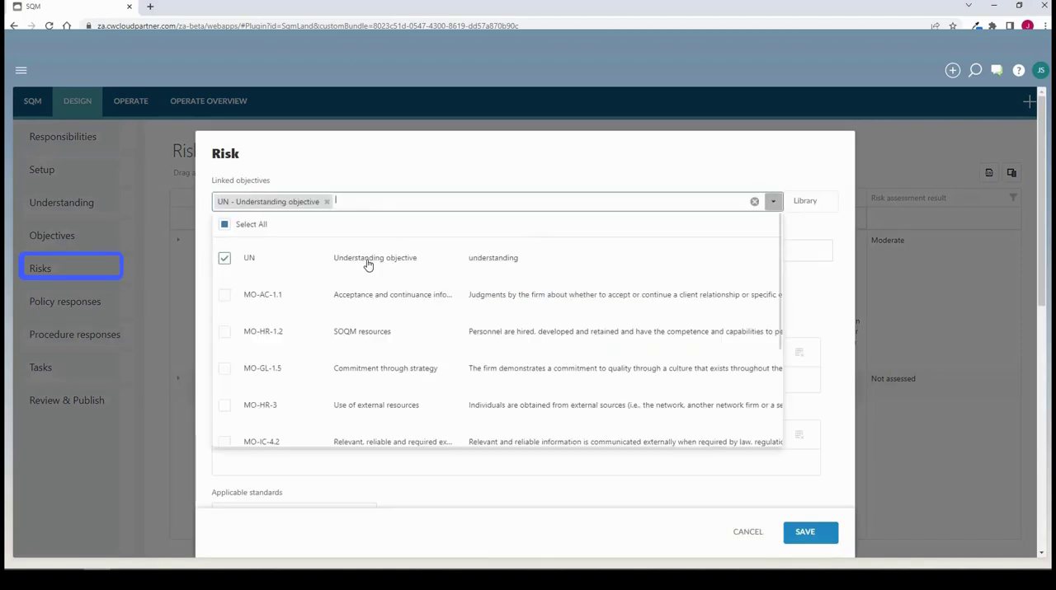
left_click(428, 176)
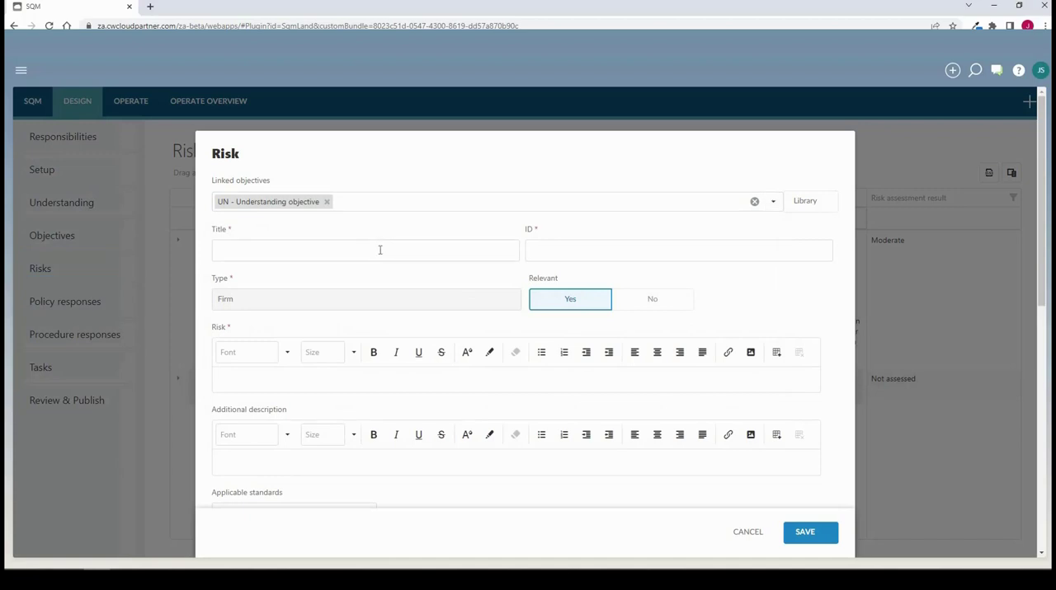
Fill the new risk from the risk library with RI-1 "Conduct annual evaluation", expanding its description before selecting it
left_click(806, 202)
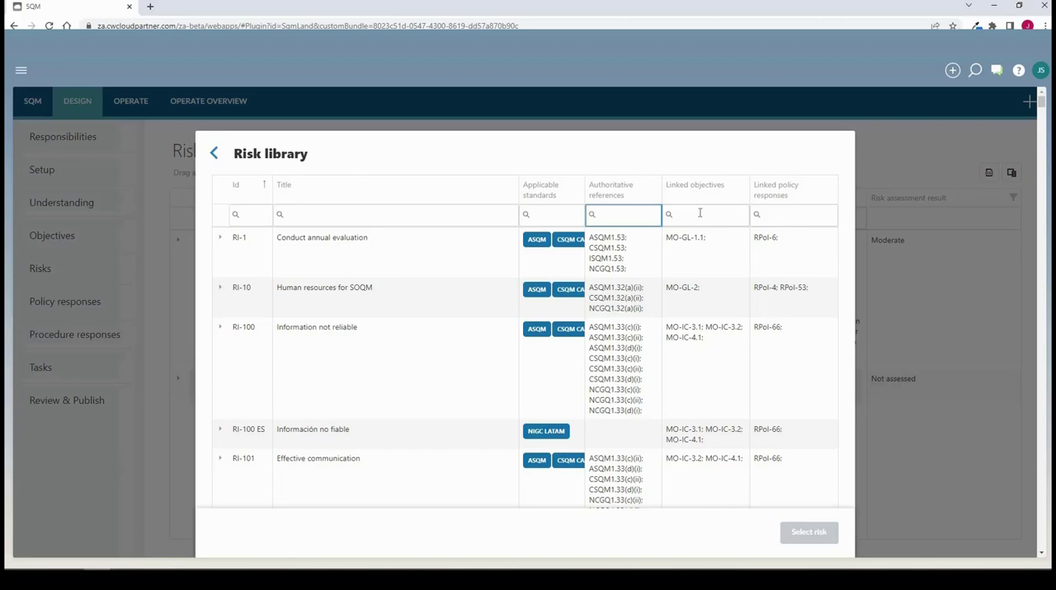
left_click(290, 242)
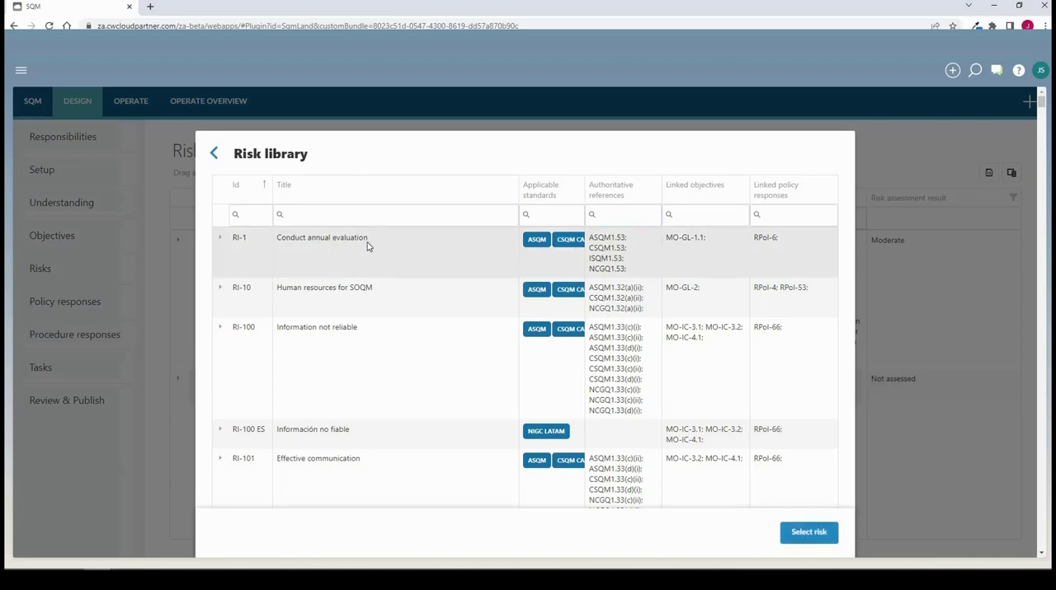
left_click(220, 240)
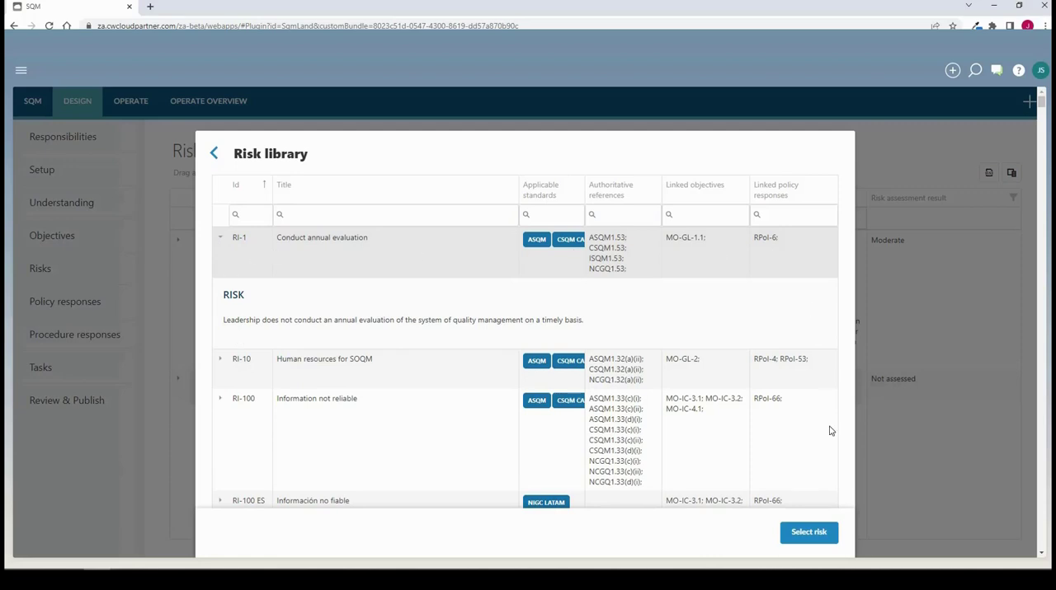
left_click(821, 539)
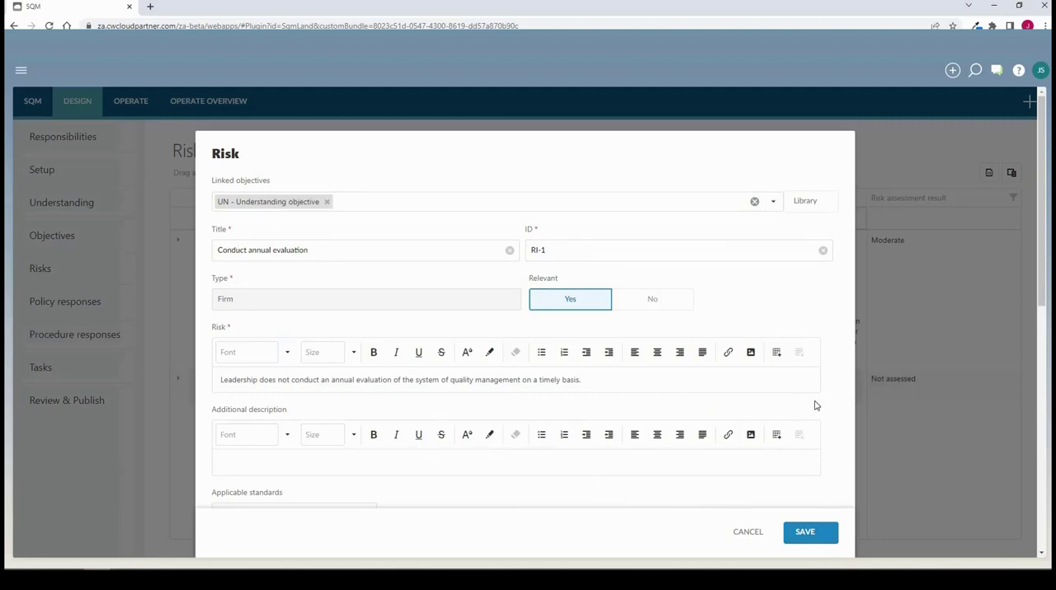
Review the imported risk's editable ID, risk text and additional description without changing them
left_click(555, 255)
left_click(396, 380)
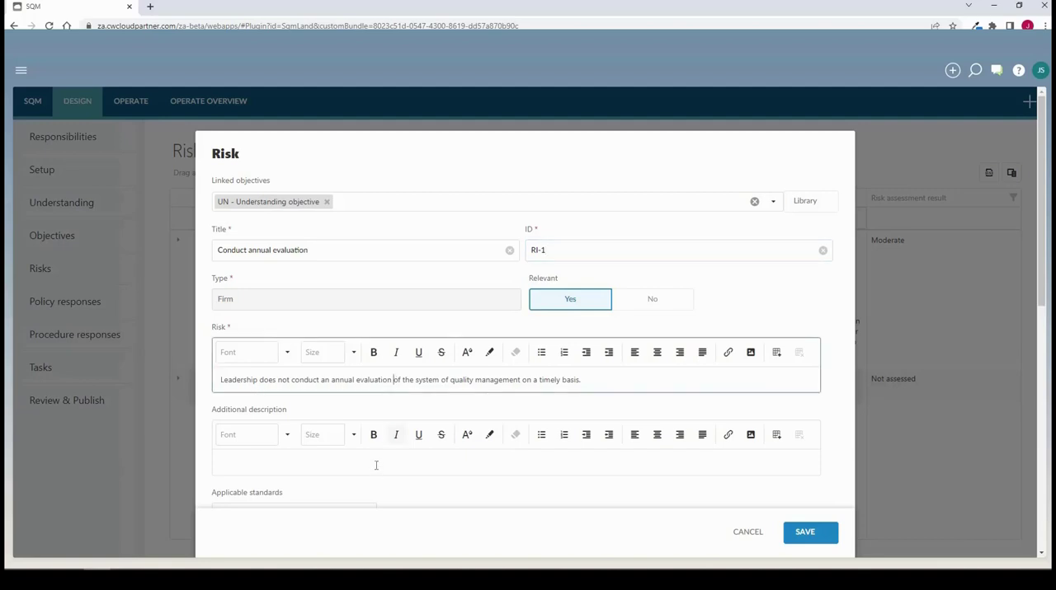
left_click(375, 467)
scroll(363, 386, "down", 2)
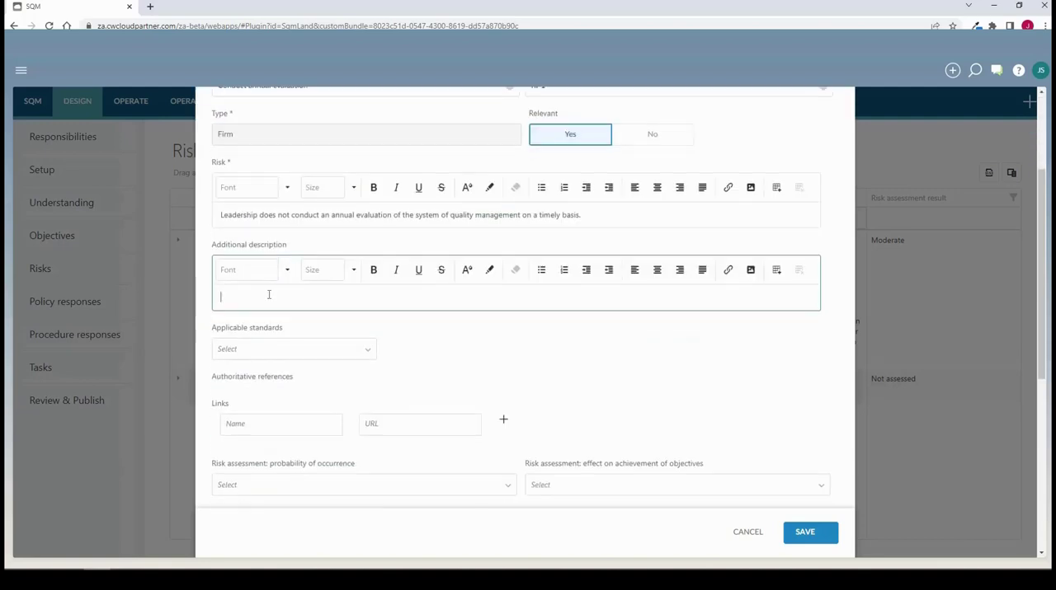
left_click(297, 215)
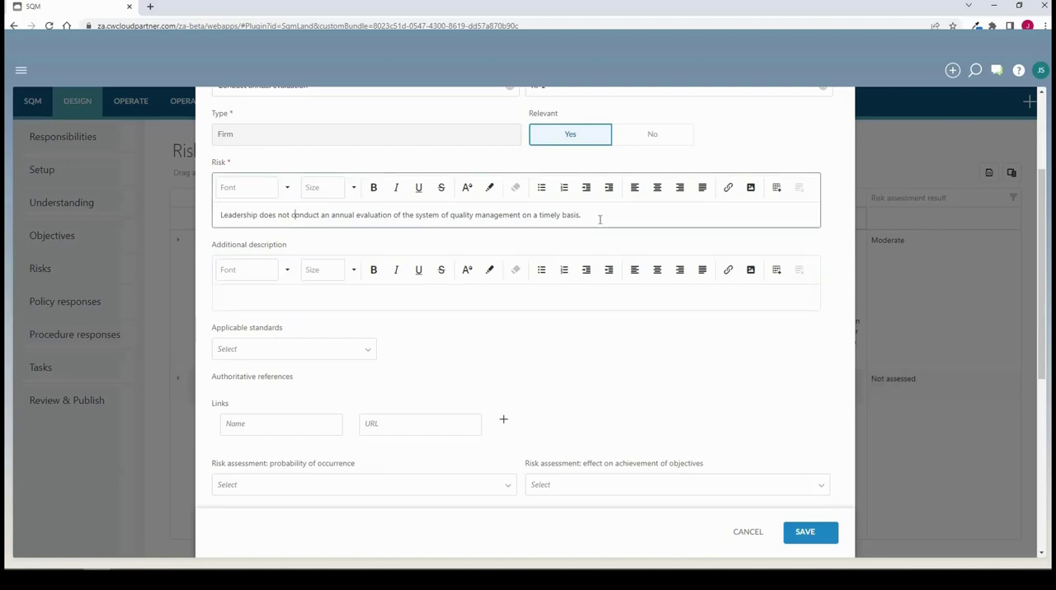
Rate the risk's probability of occurrence as Unlikely (10-35%) and its effect on achievement of objectives as Moderate
scroll(365, 306, "down", 2)
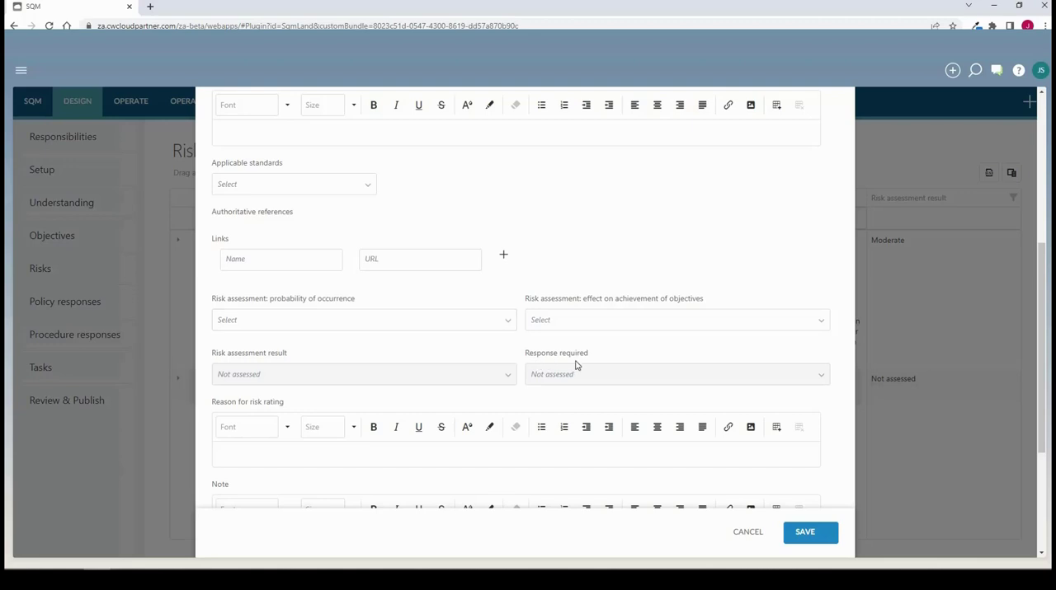
left_click(360, 321)
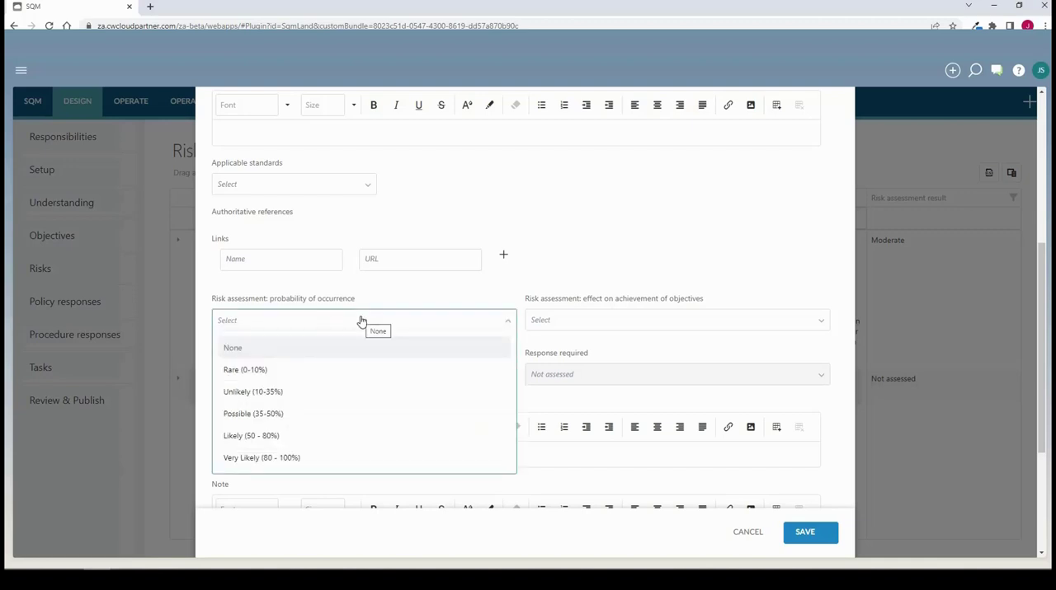
left_click(349, 391)
left_click(613, 324)
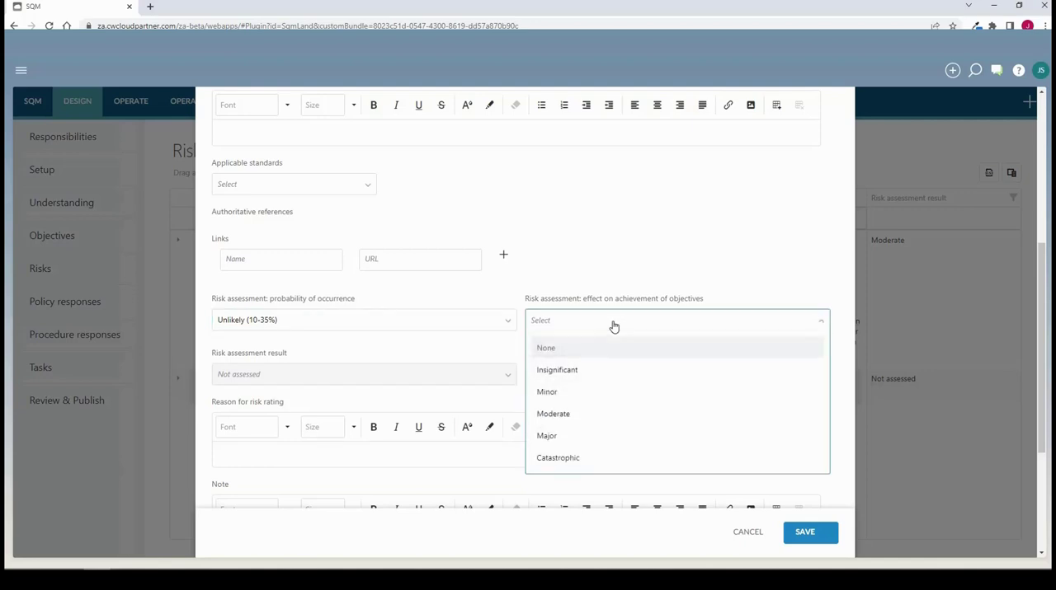
left_click(600, 415)
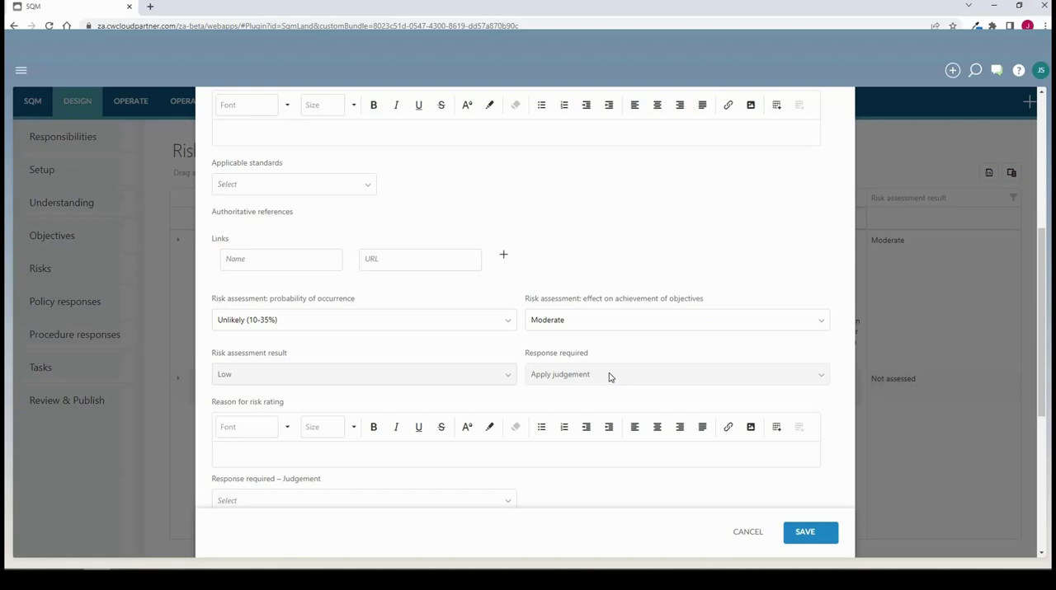
Set the risk's judgement on the required response to Moderate
scroll(339, 297, "down", 2)
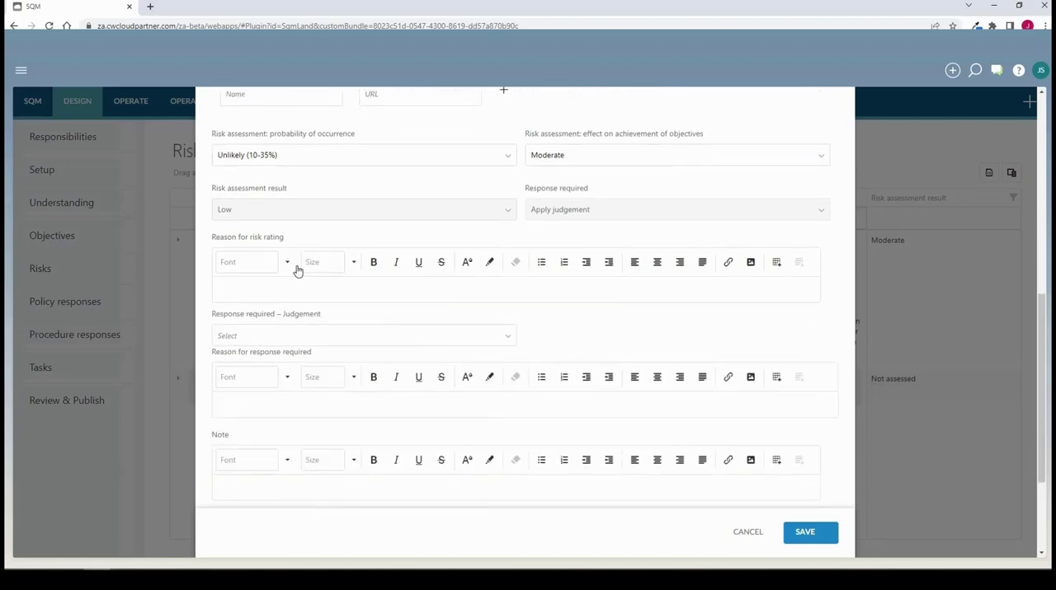
left_click(297, 270)
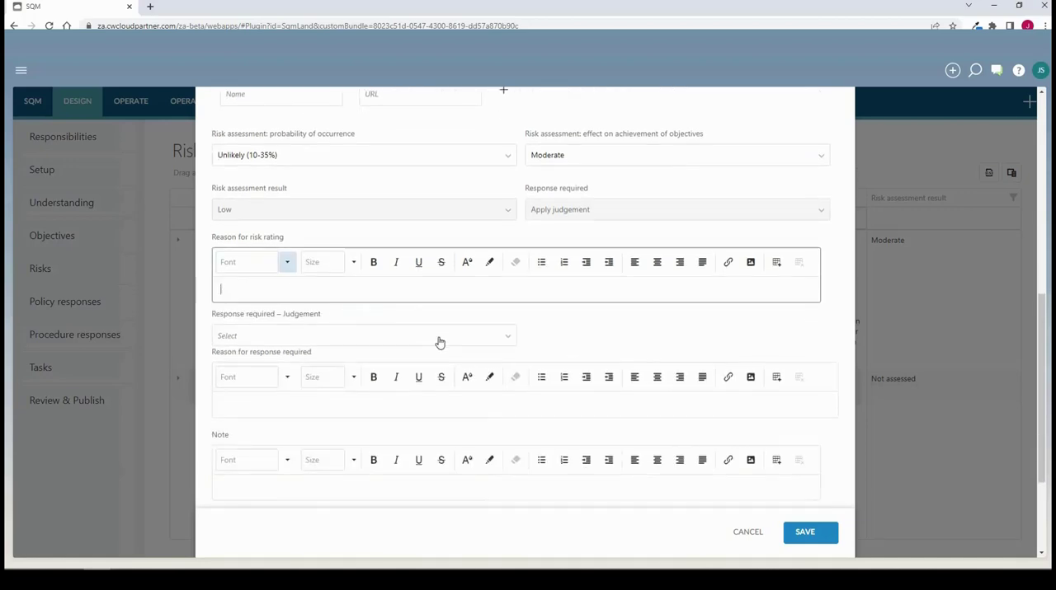
left_click(508, 339)
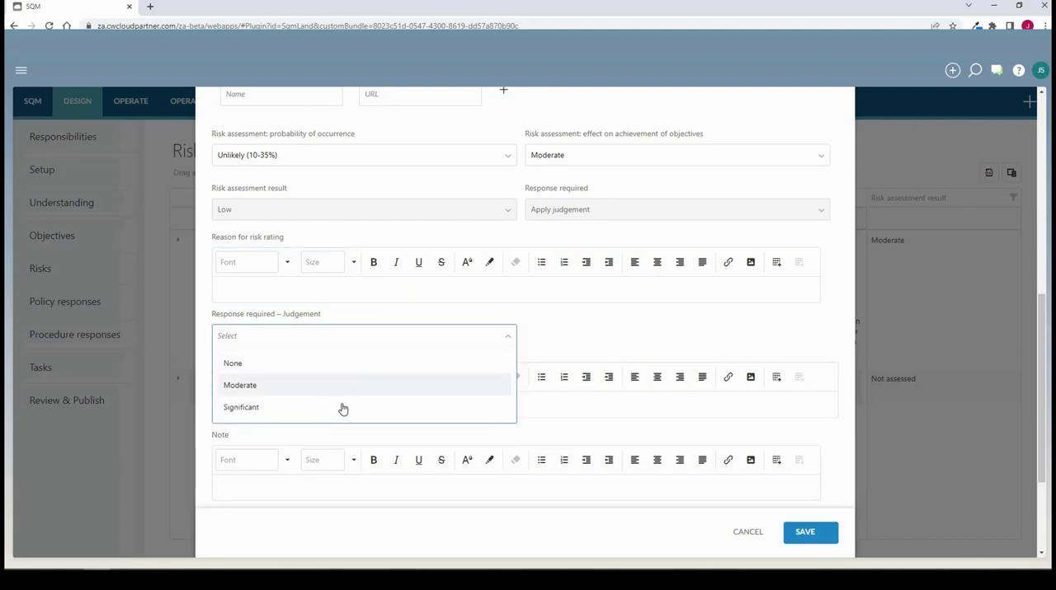
left_click(353, 388)
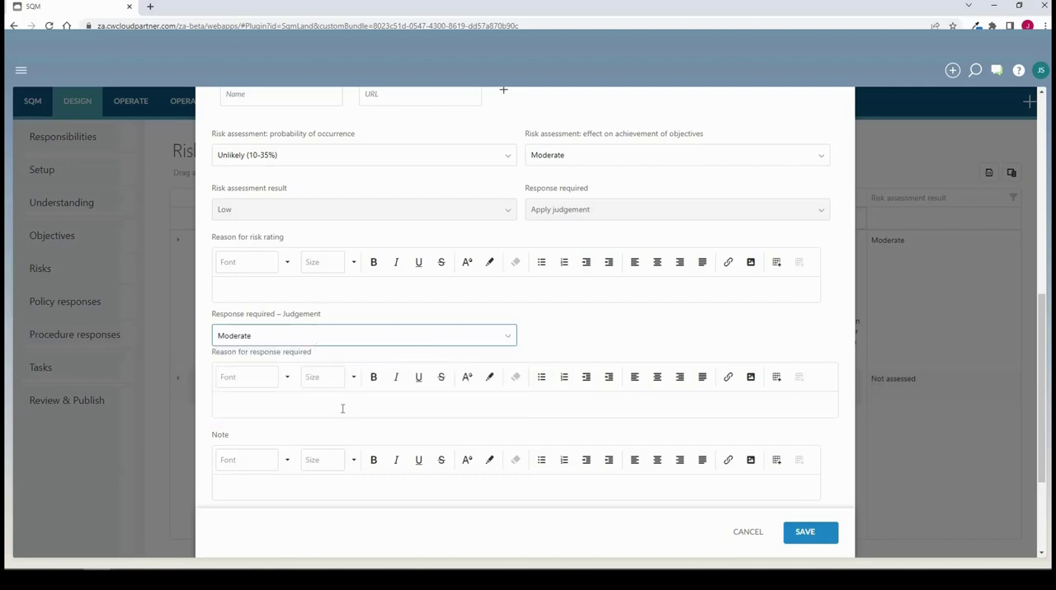
left_click(494, 398)
Save the risk without linking a policy response, and review the details of RI-1 in the risk list
scroll(560, 395, "down", 2)
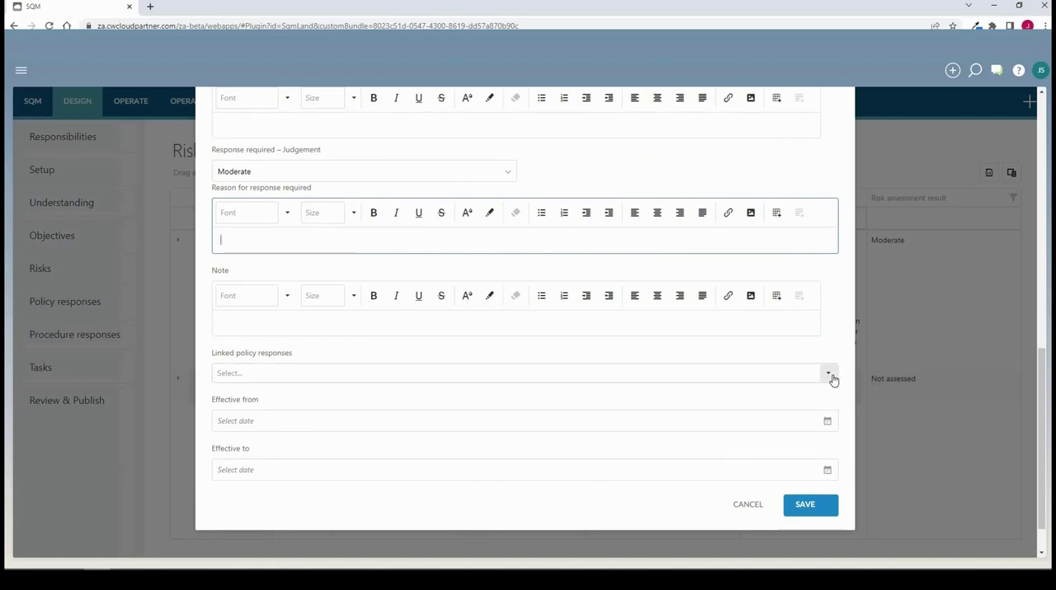
left_click(831, 378)
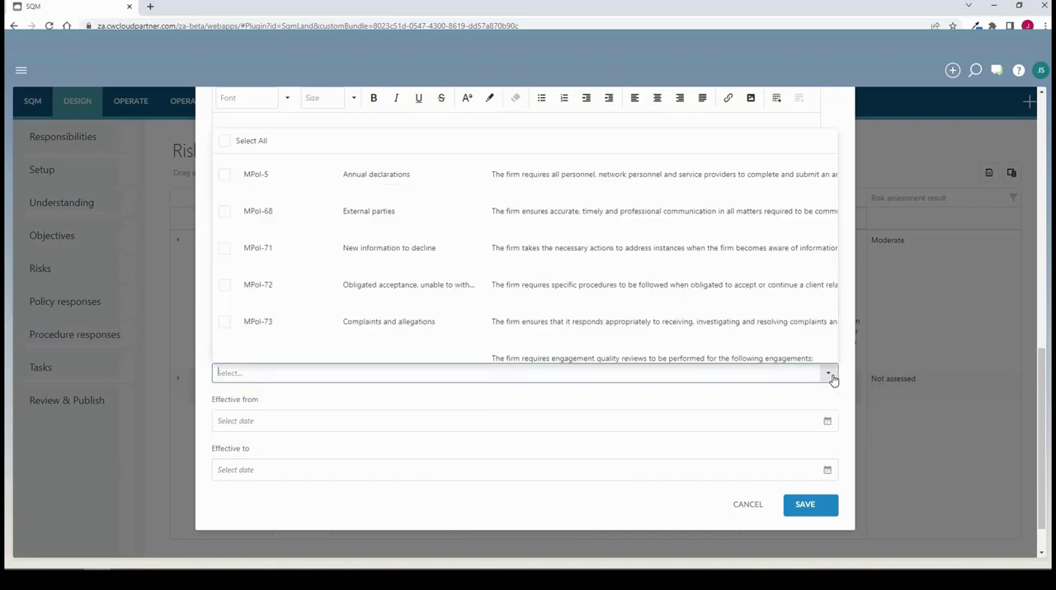
left_click(831, 378)
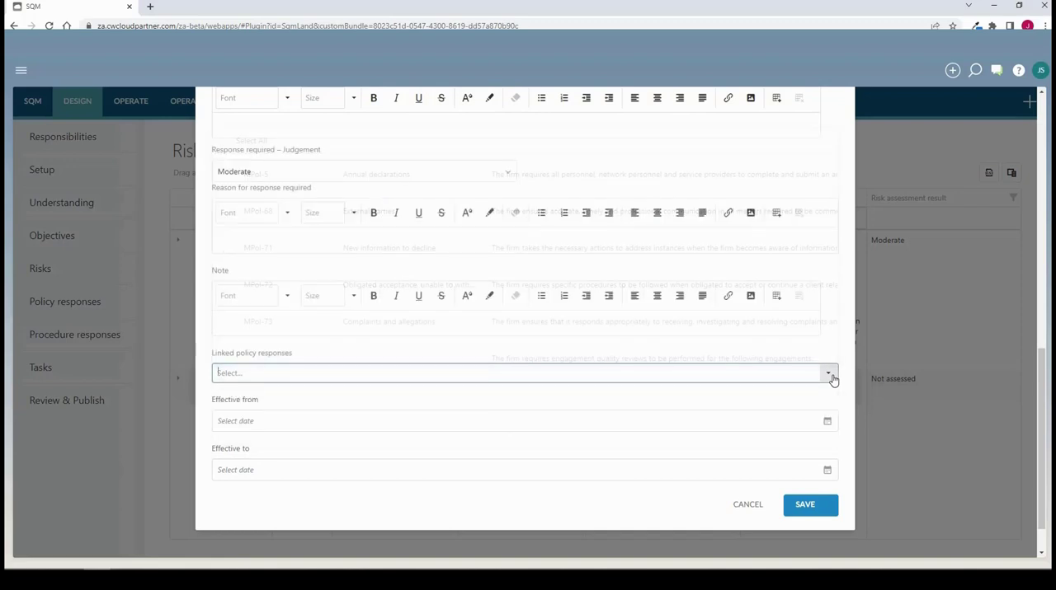
left_click(810, 506)
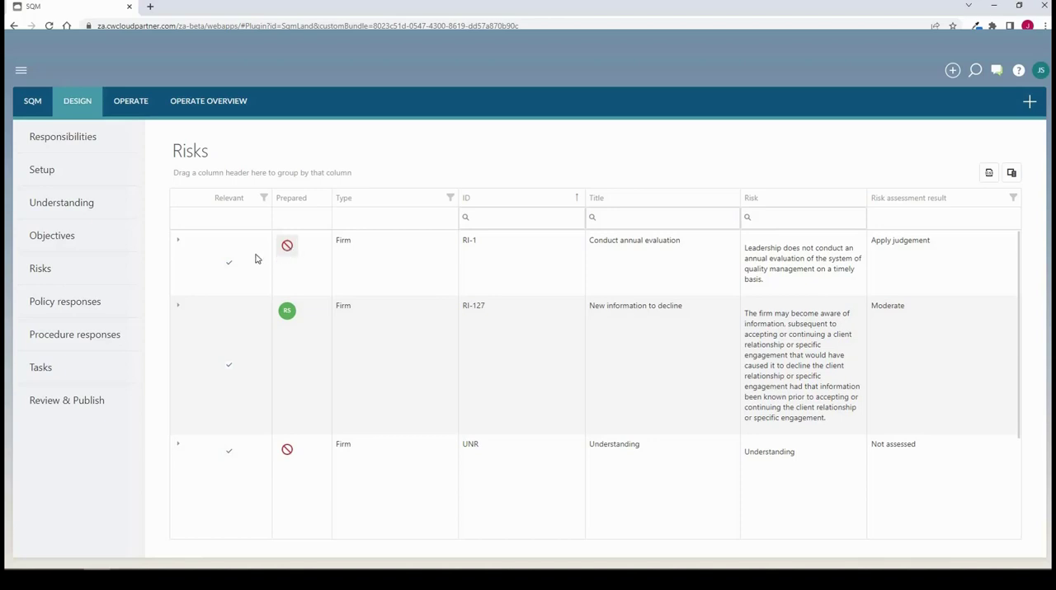
left_click(176, 244)
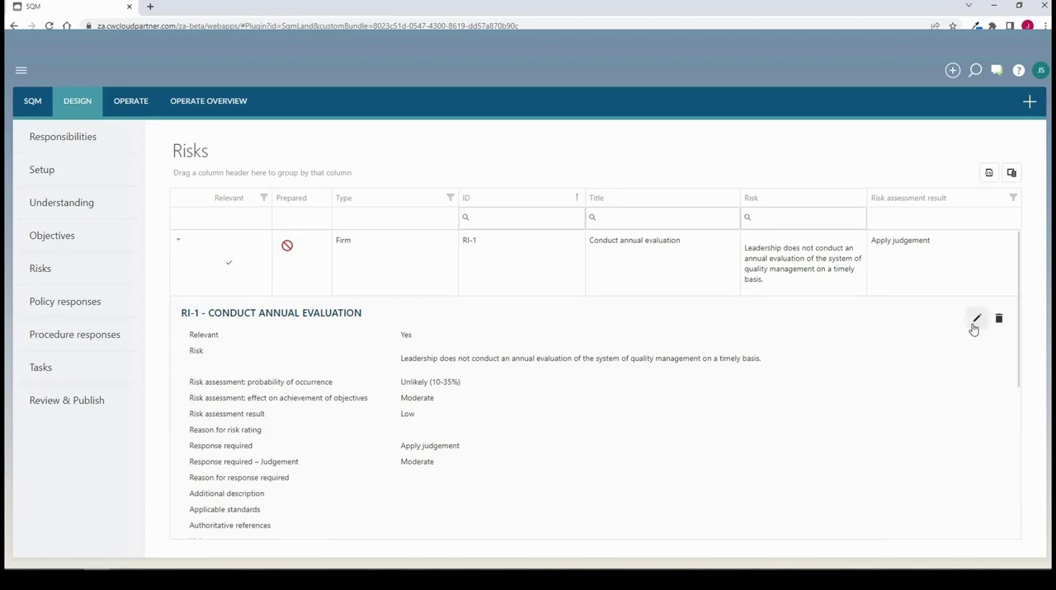
left_click(180, 246)
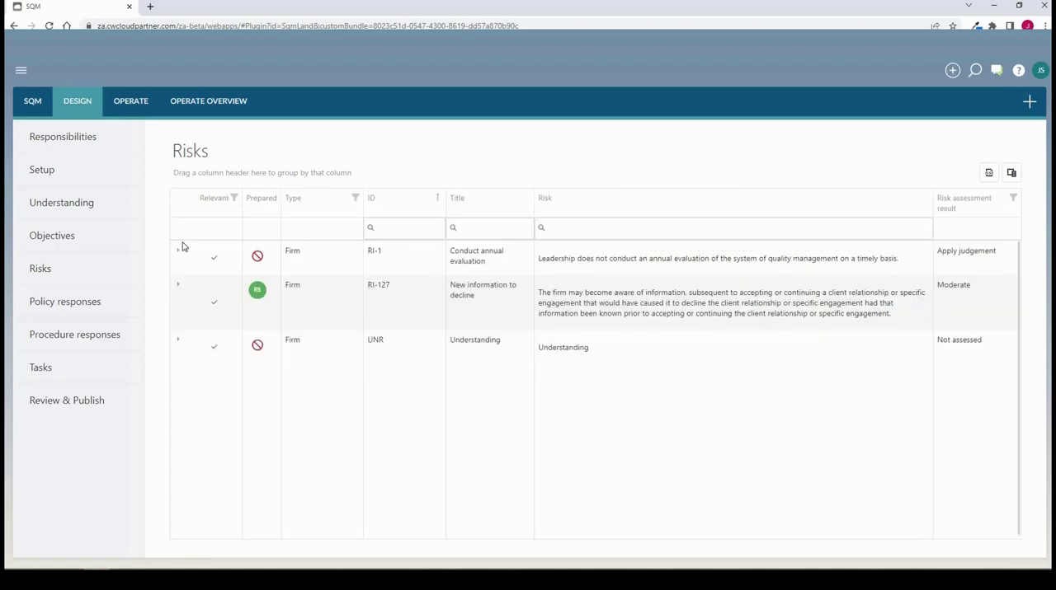
Start a new policy response in the Policy responses section
left_click(94, 309)
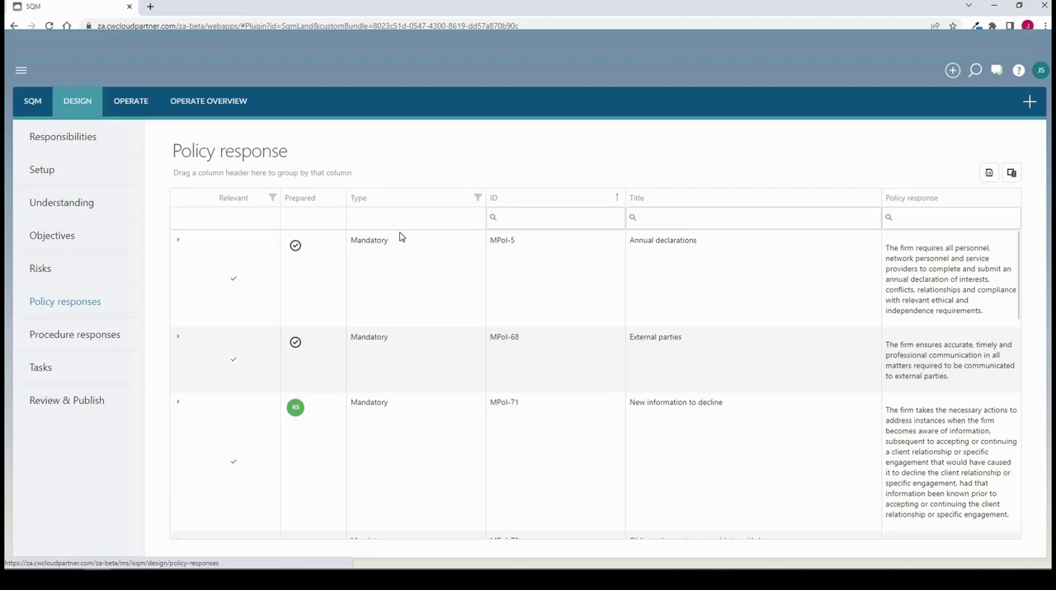
left_click(1029, 105)
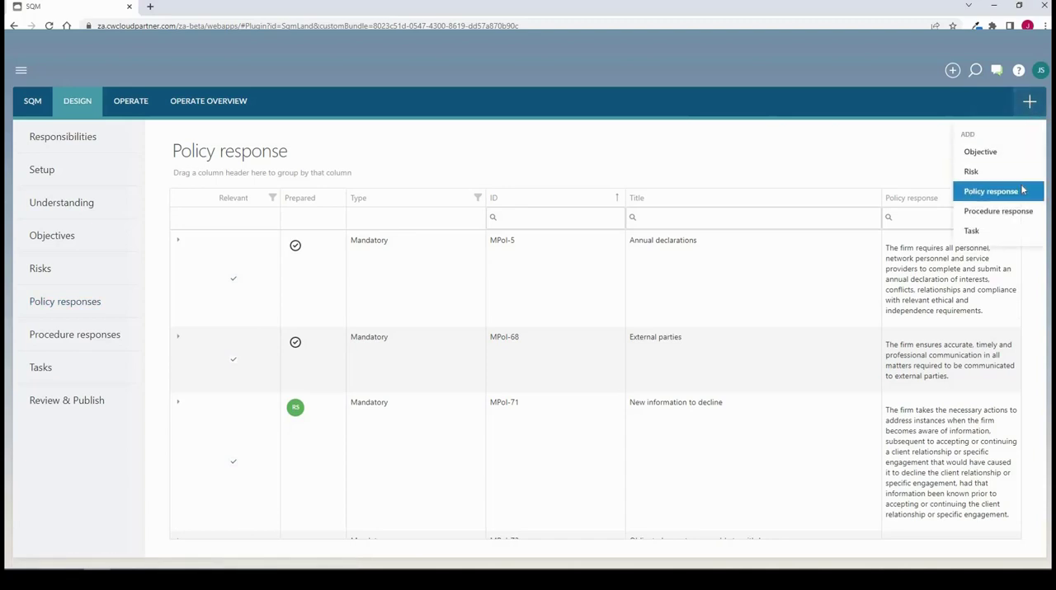
left_click(1022, 190)
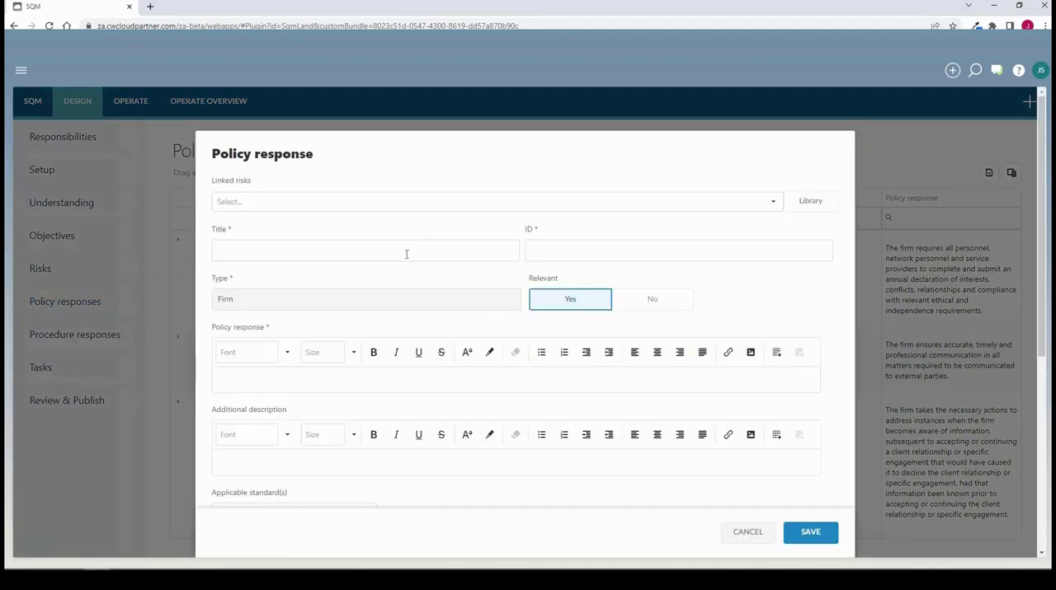
Look through the policy library, including Pol-1 "Procedure only response", and return to the blank policy response without importing anything
left_click(810, 200)
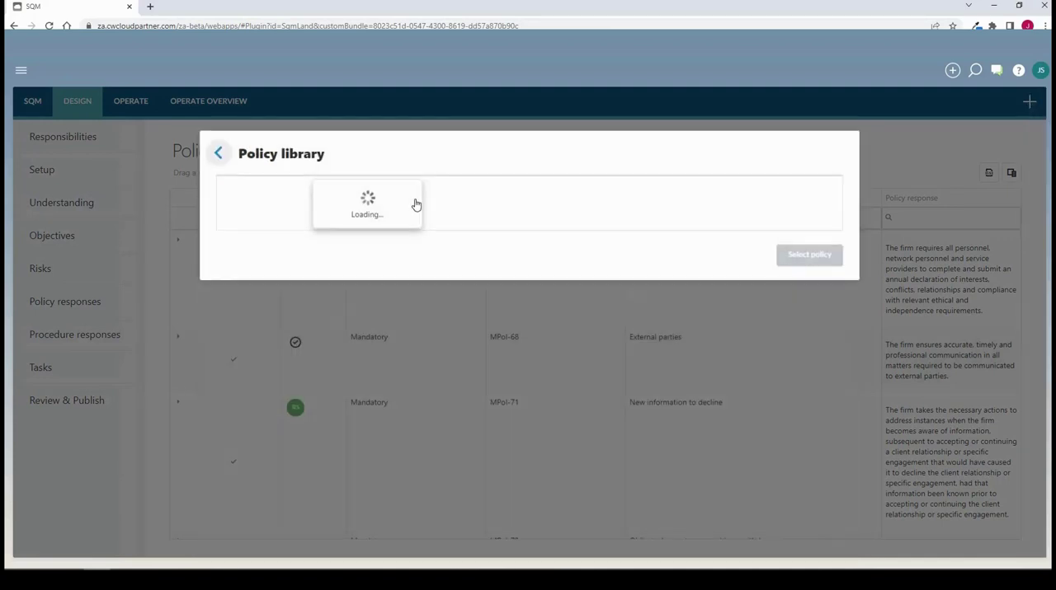
left_click(341, 212)
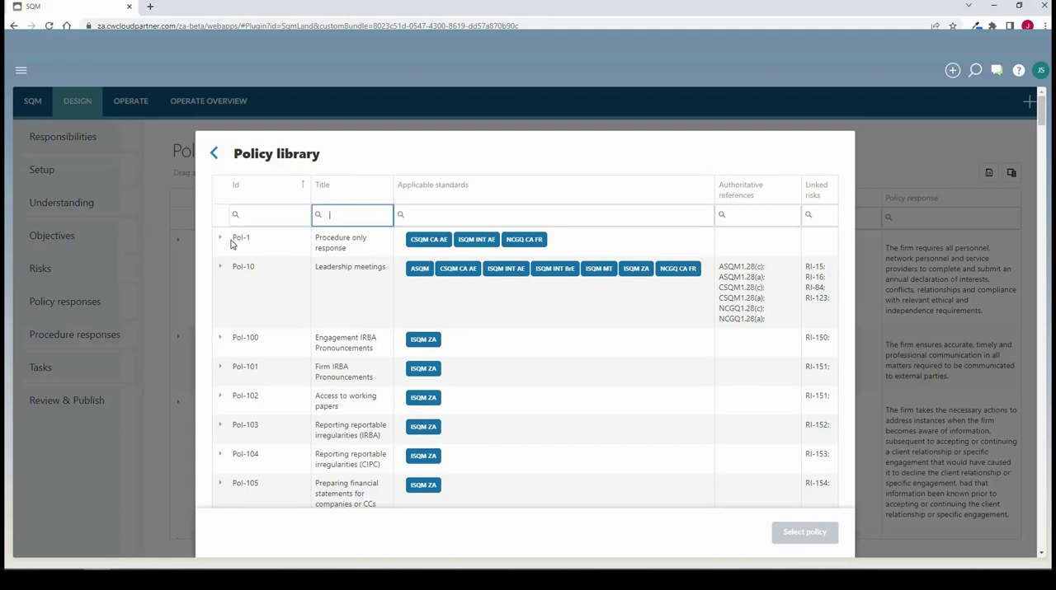
left_click(326, 244)
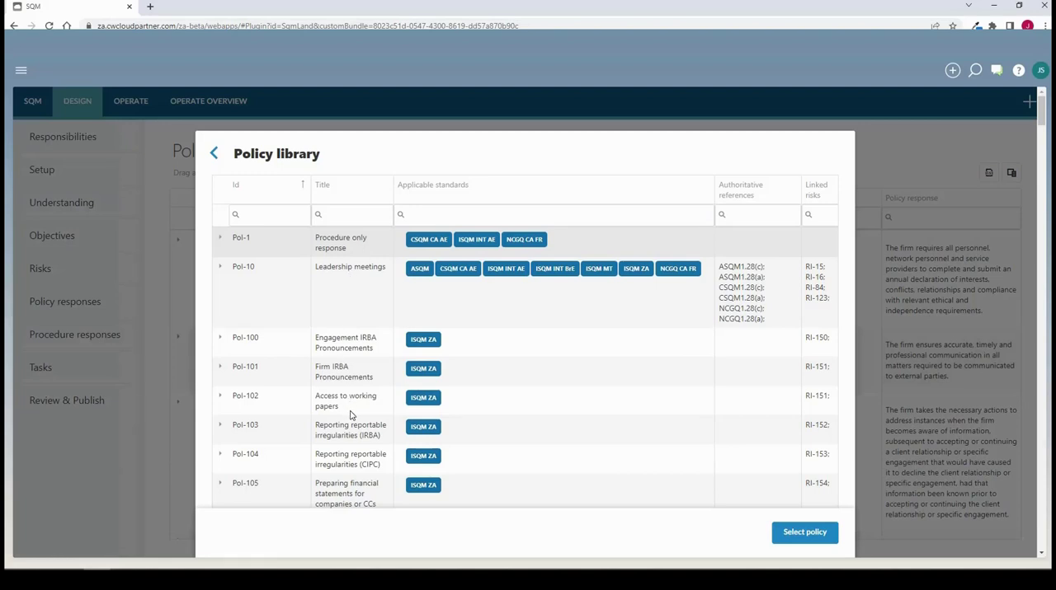
left_click(215, 153)
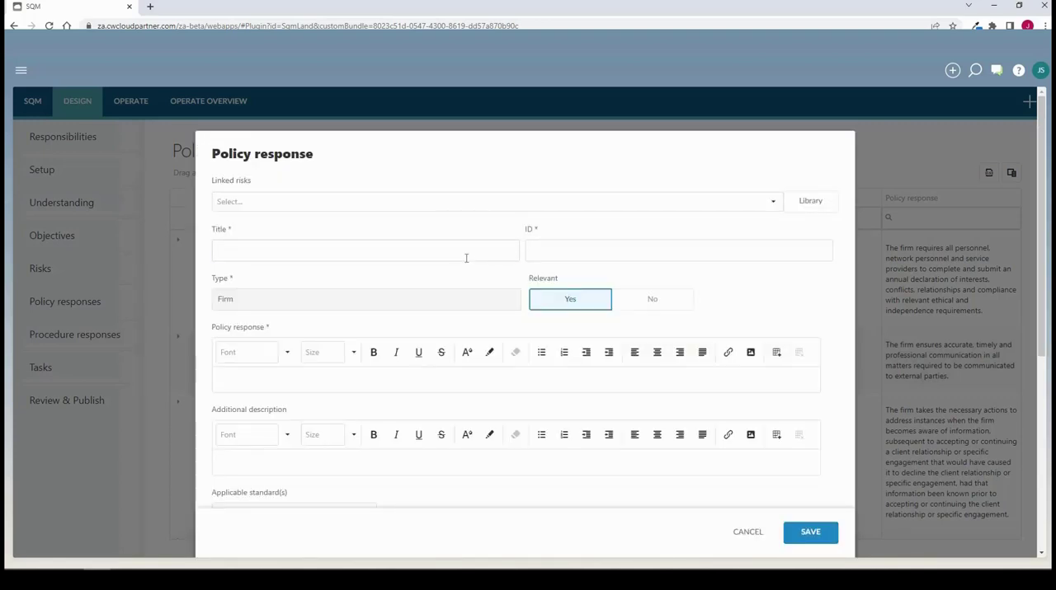
Title the new policy response "Policy to address risk" and give it the ID "Policy GS"
left_click(466, 258)
type("Poli")
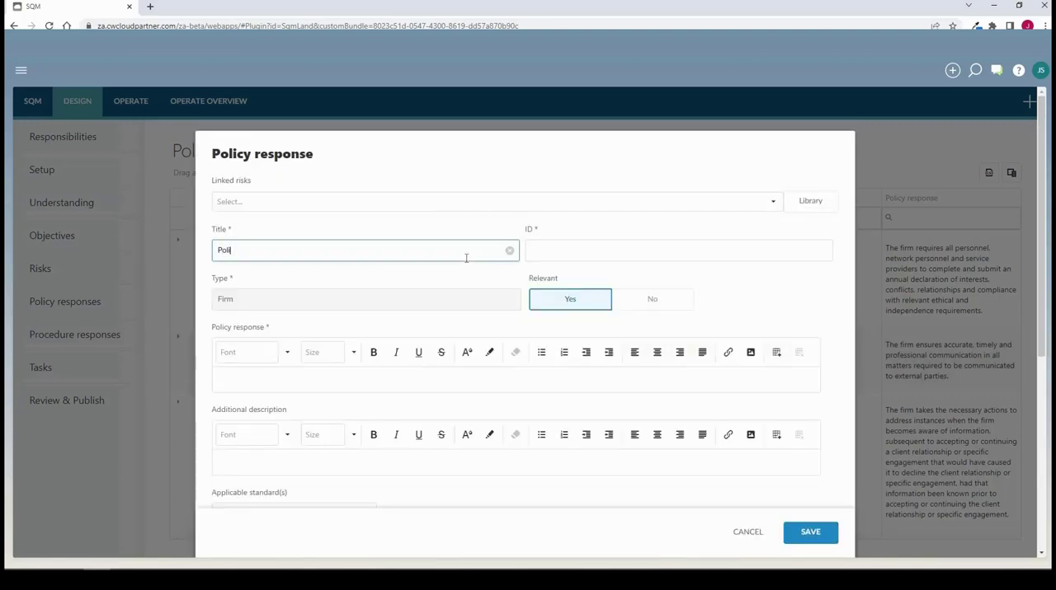
type("cy to address rs")
key("BackSpace")
type("isk")
key("Tab")
type("Policy GS")
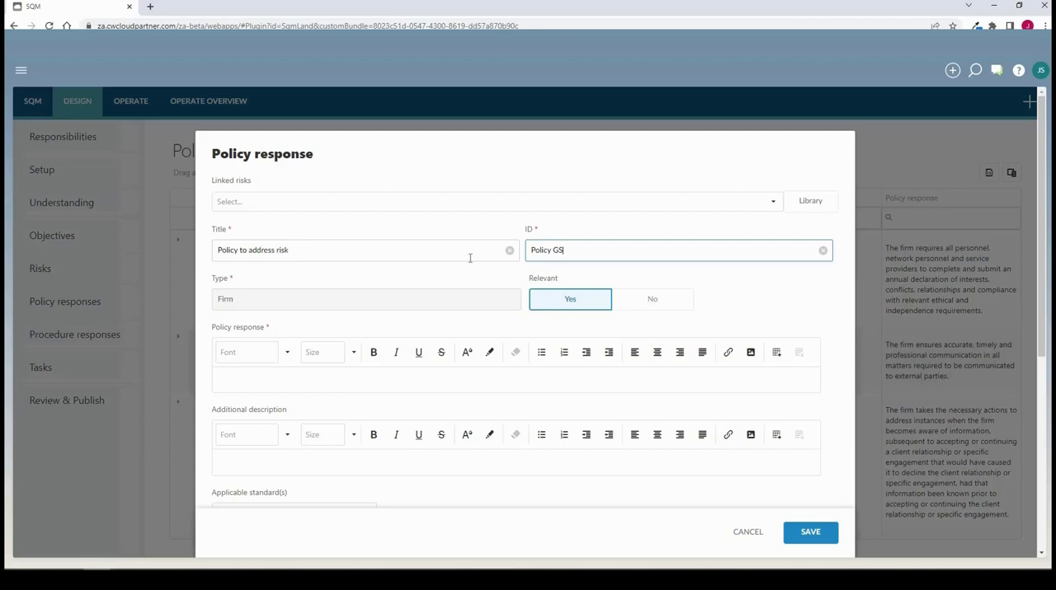
Enter "Detailed policy" as the policy response text and save the policy response
left_click(314, 380)
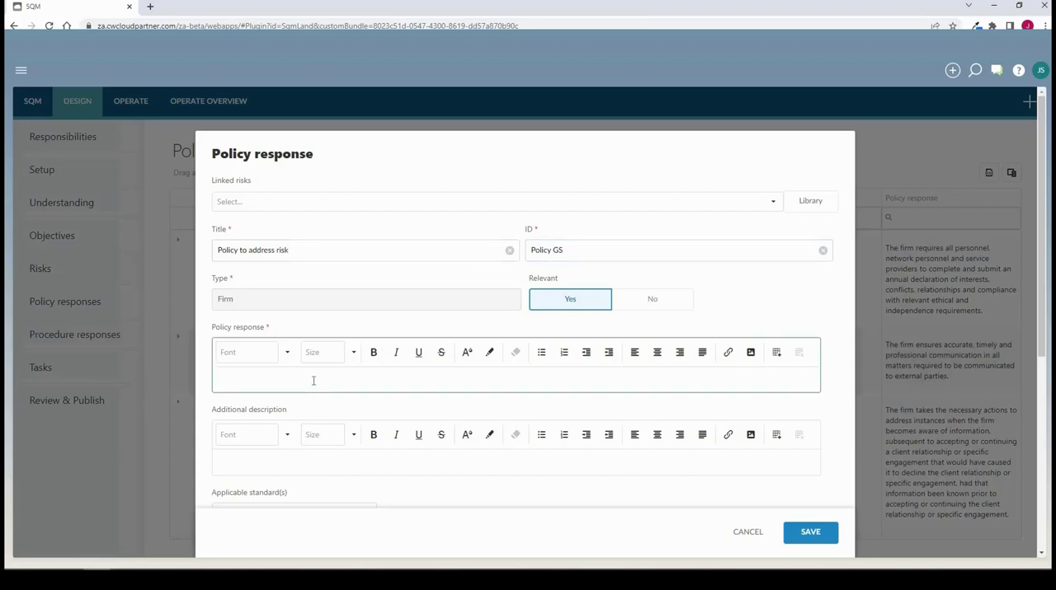
type("Detailed policy")
scroll(280, 259, "down", 3)
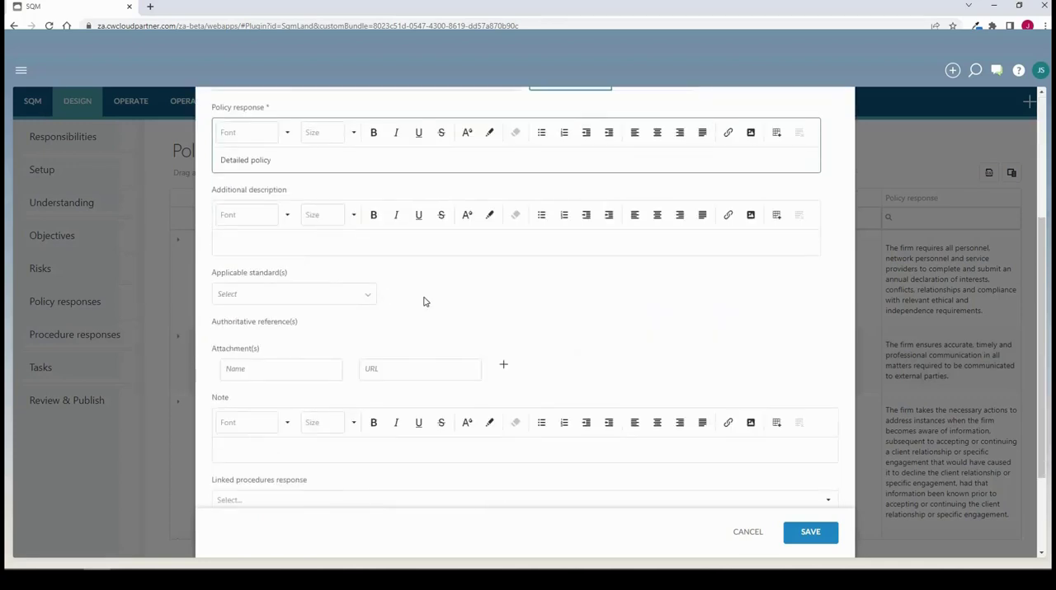
scroll(495, 330, "down", 2)
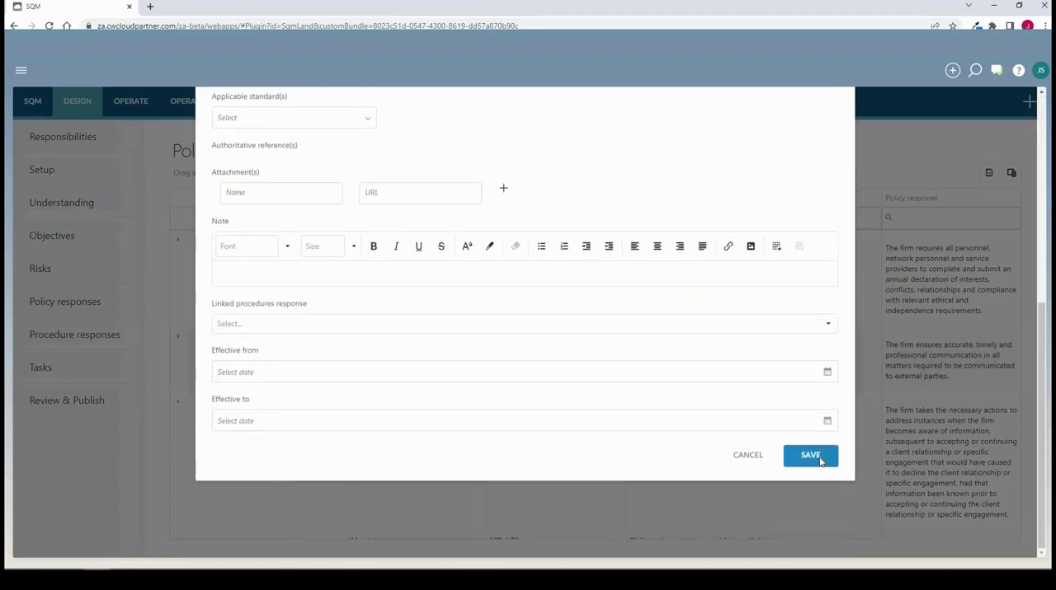
left_click(821, 459)
Filter the policy responses by the ID "gs" and mark Policy GS as prepared
left_click(561, 217)
type("gs")
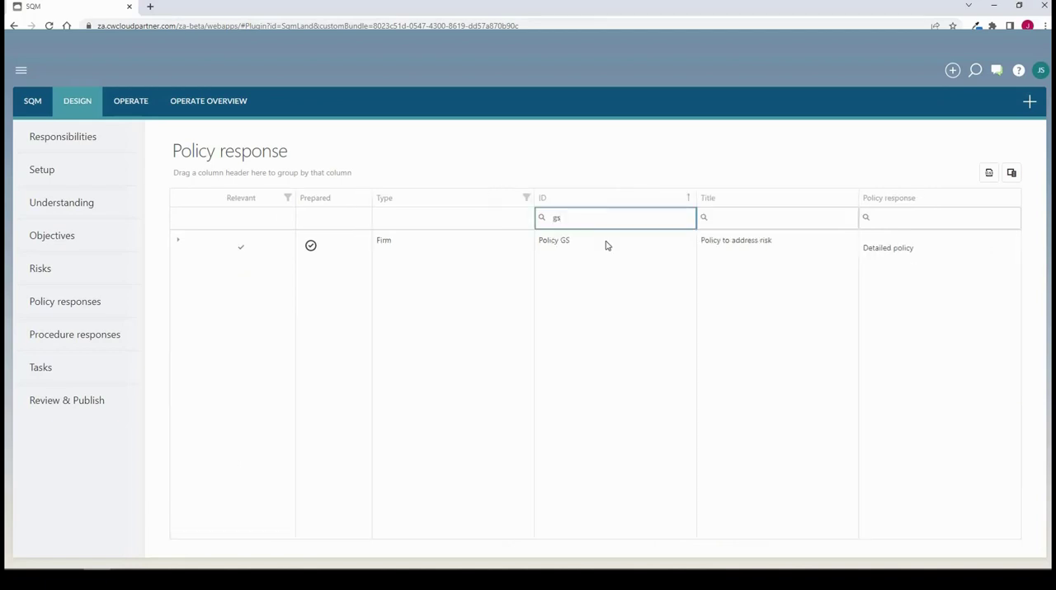
left_click(310, 247)
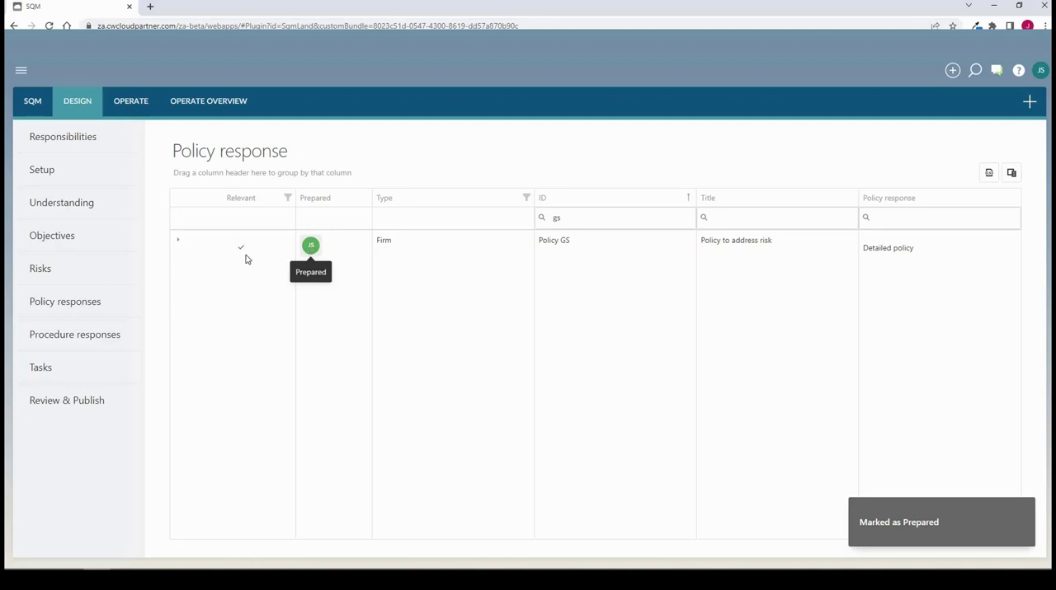
Clear the ID filter and reload the full list of policy responses
left_click(579, 218)
key("BackSpace")
key("BackSpace")
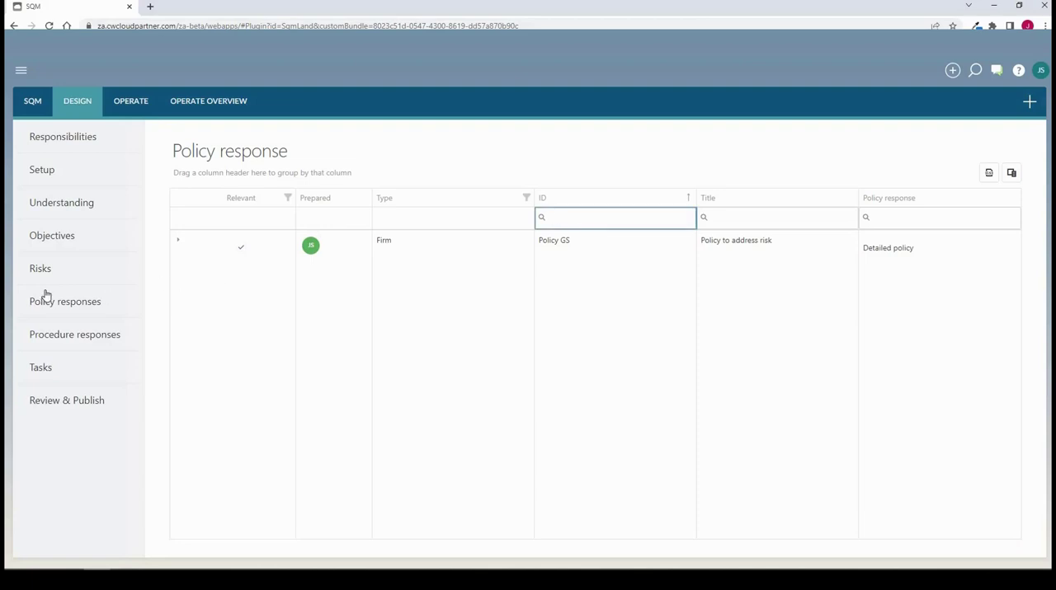
left_click(47, 301)
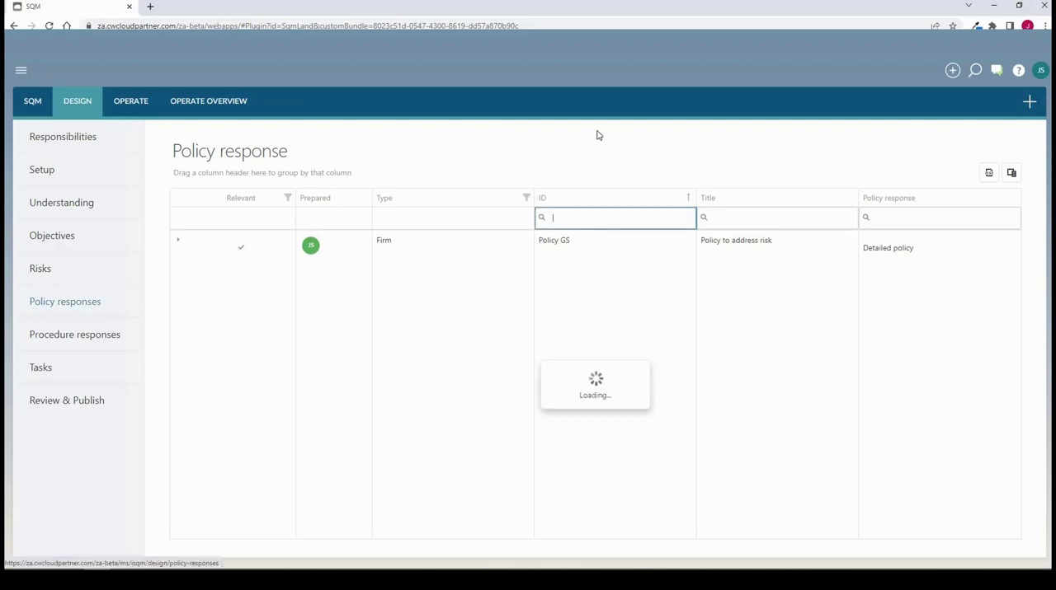
Open the Procedure responses section and review the details of MProc-111 "New information to decline", including its linked tasks, timing and assignee
left_click(59, 336)
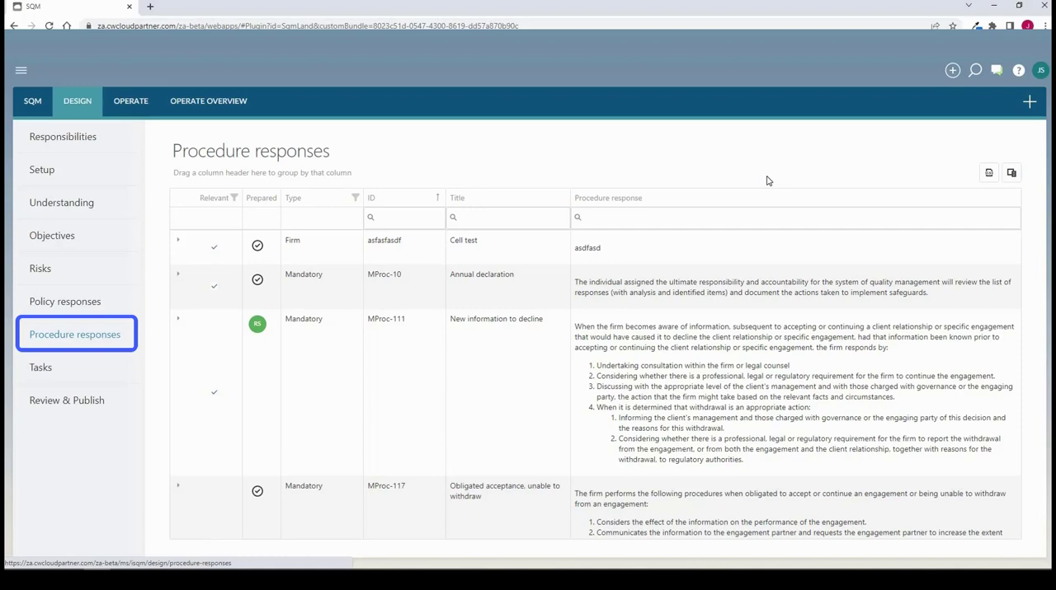
left_click(1029, 101)
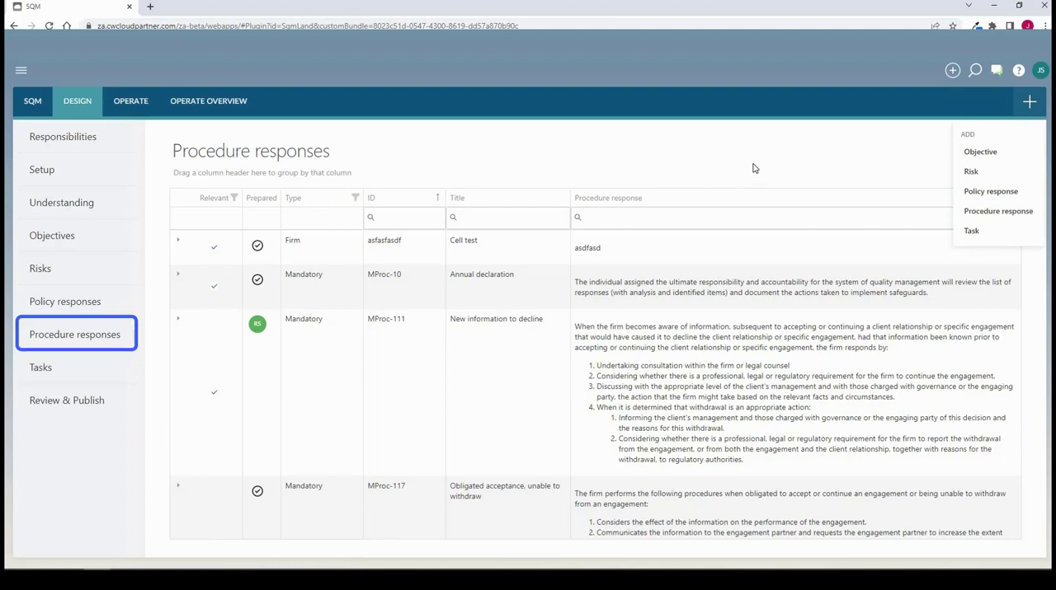
left_click(876, 138)
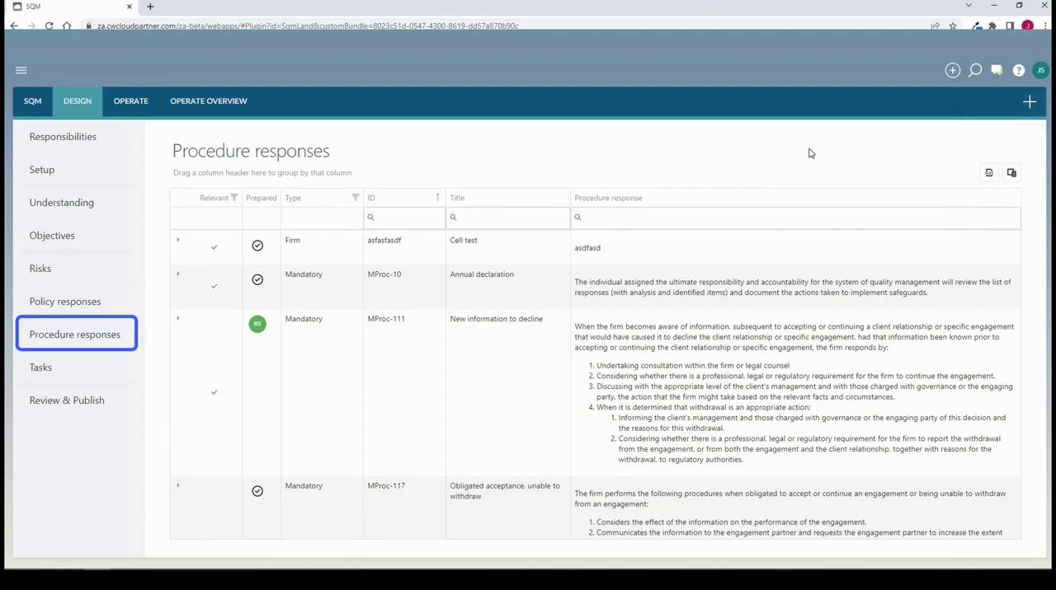
left_click(180, 323)
scroll(624, 283, "down", 5)
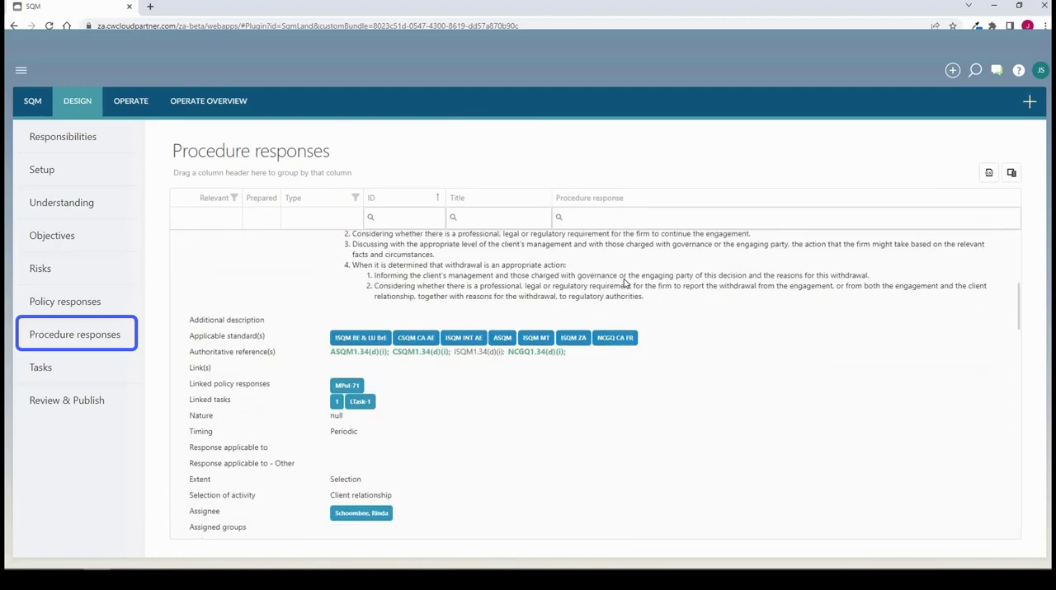
scroll(624, 282, "down", 2)
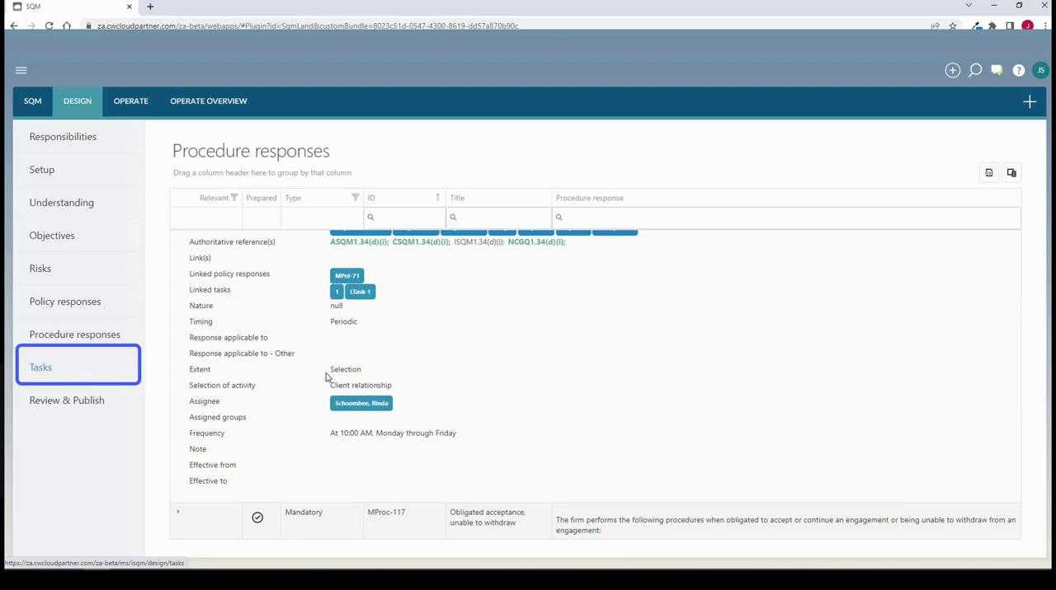
Add the library task LTask-2 "Gifts or other inducements" and link it to procedure MProc-176 "Ethics declaration - engagement team"
left_click(1028, 101)
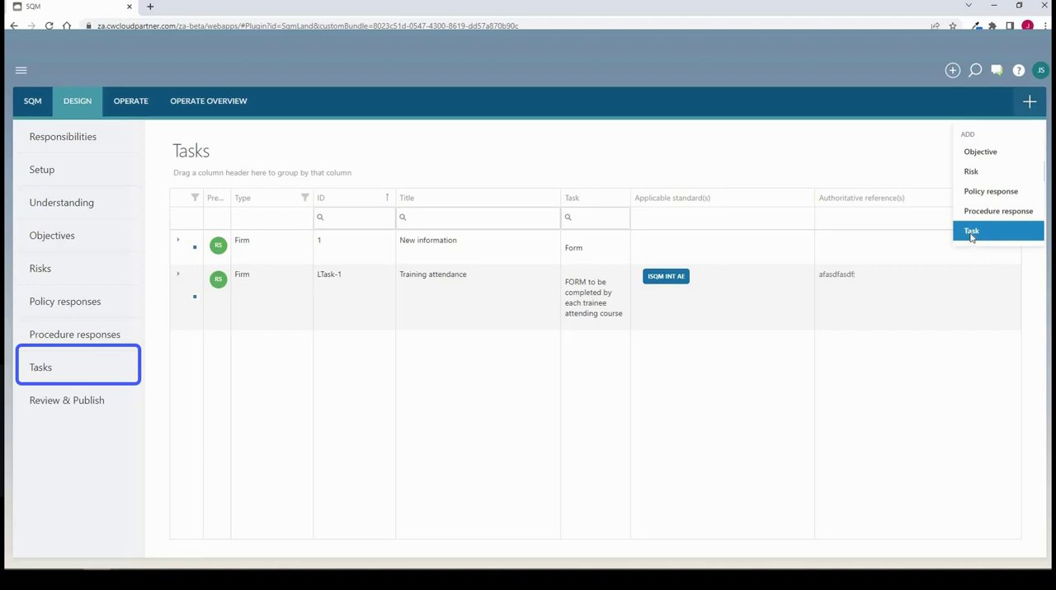
left_click(970, 234)
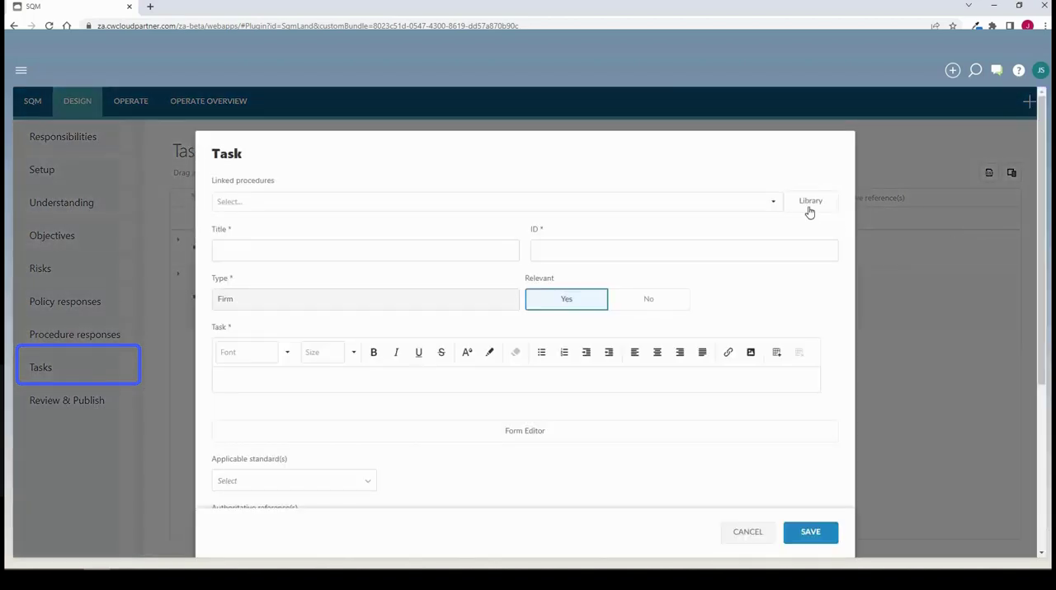
left_click(809, 206)
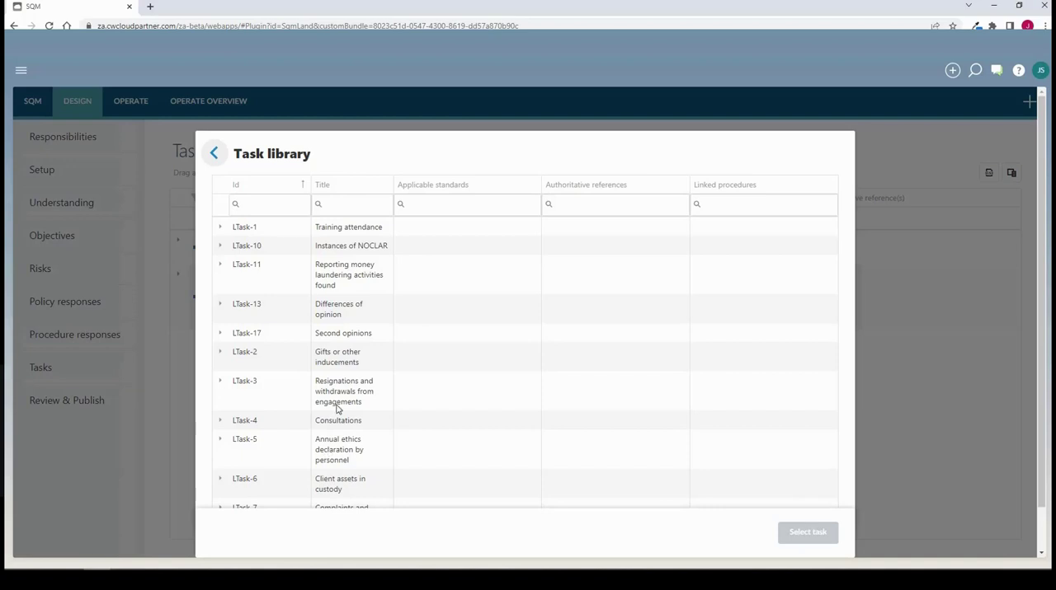
left_click(341, 358)
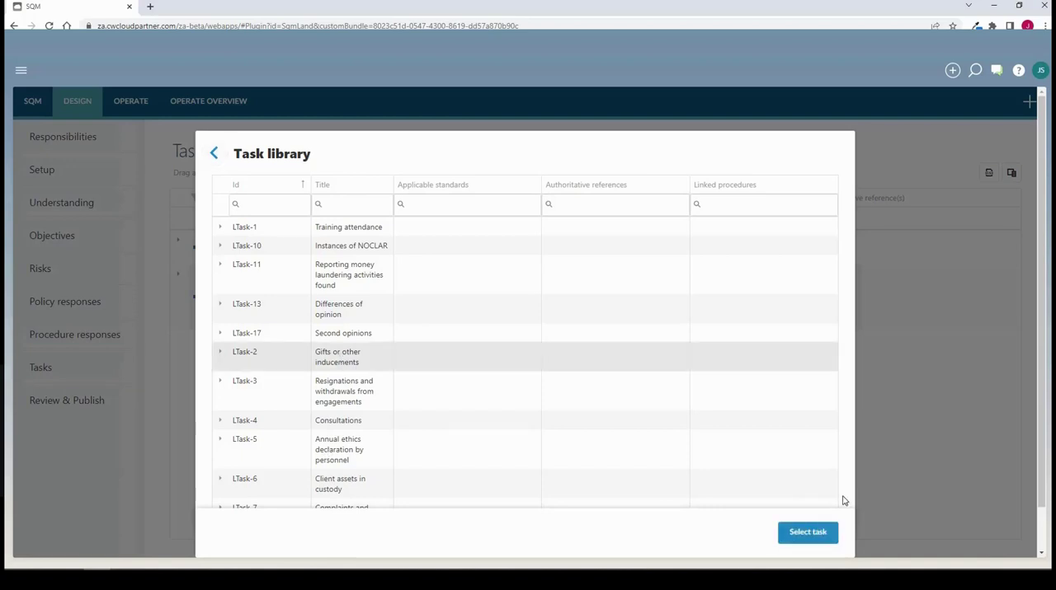
left_click(822, 539)
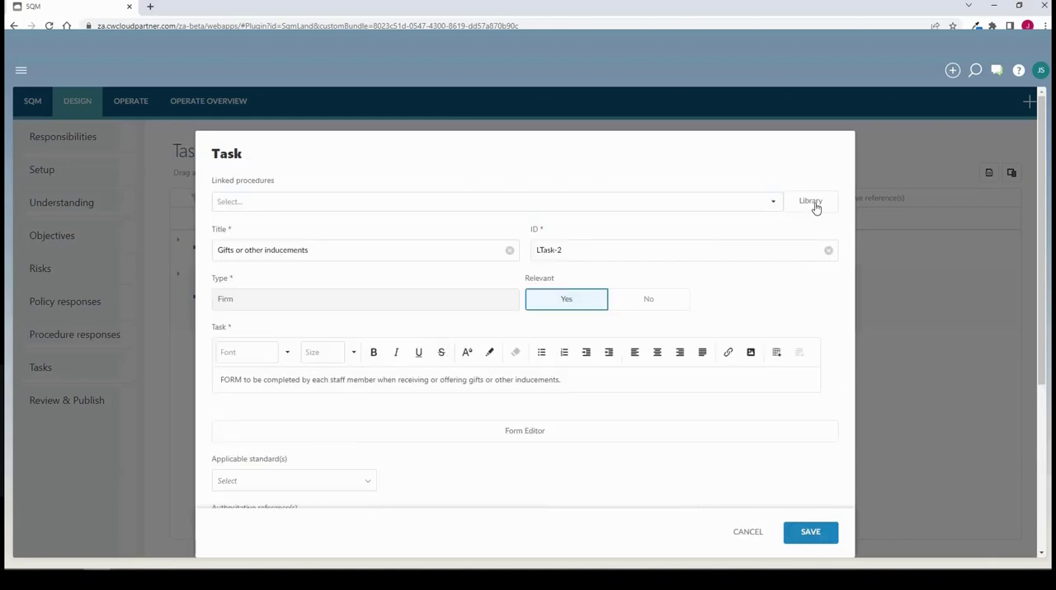
left_click(775, 205)
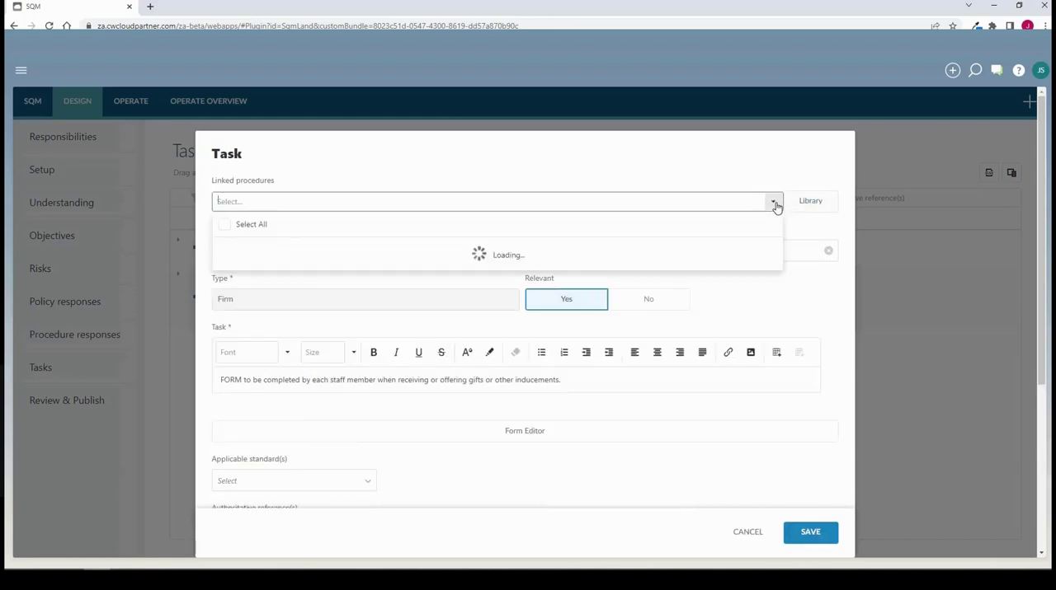
left_click(604, 330)
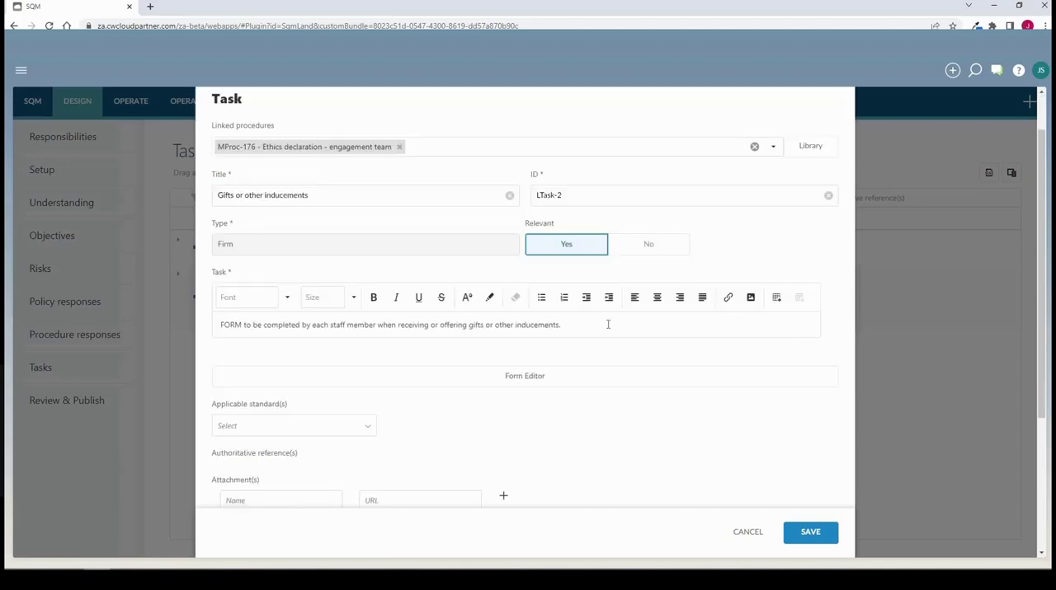
Add a text field labelled "Enter your name" to the task's form below the client name, with label position Left (Left-aligned)
scroll(608, 327, "down", 2)
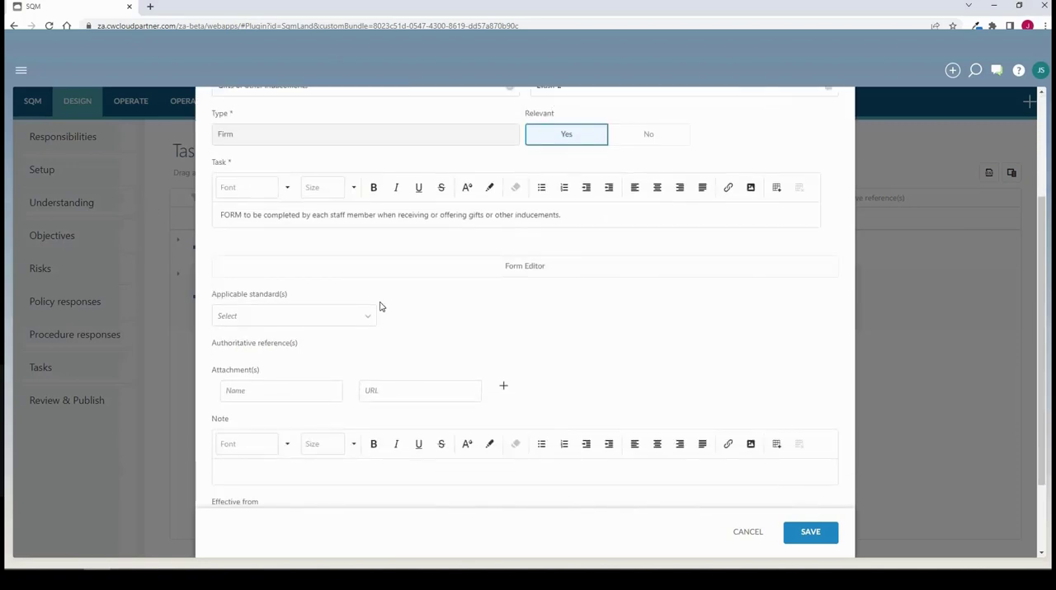
left_click(540, 277)
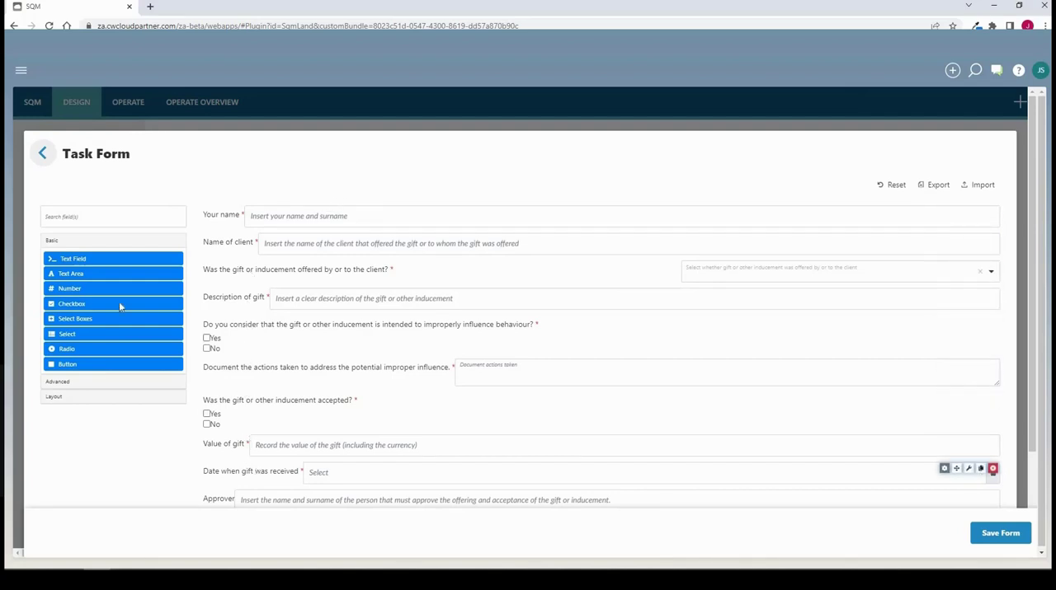
left_click_drag(62, 262, 230, 262)
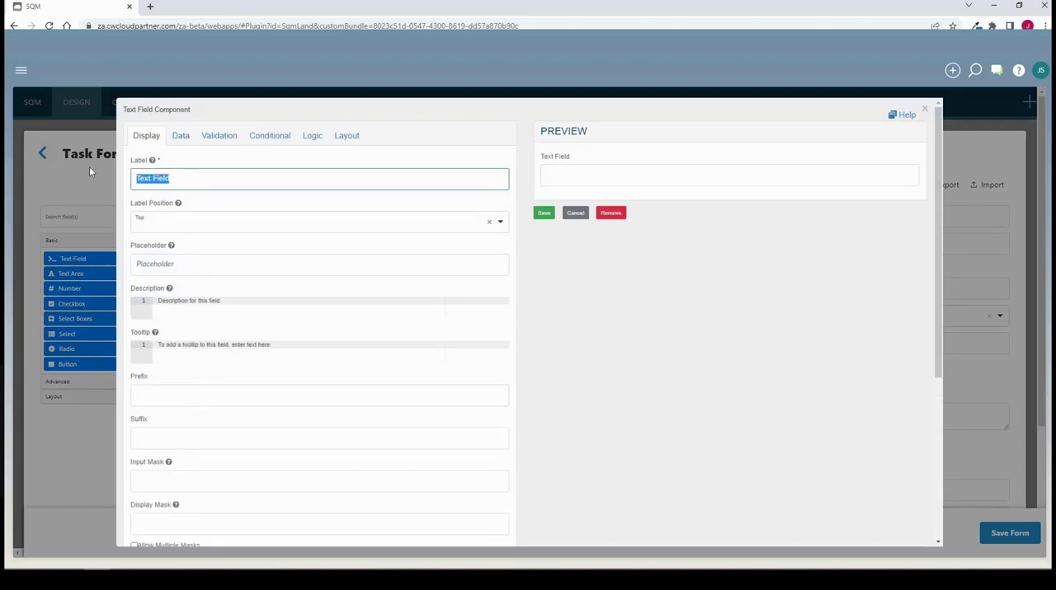
type("Enter your name")
left_click(187, 222)
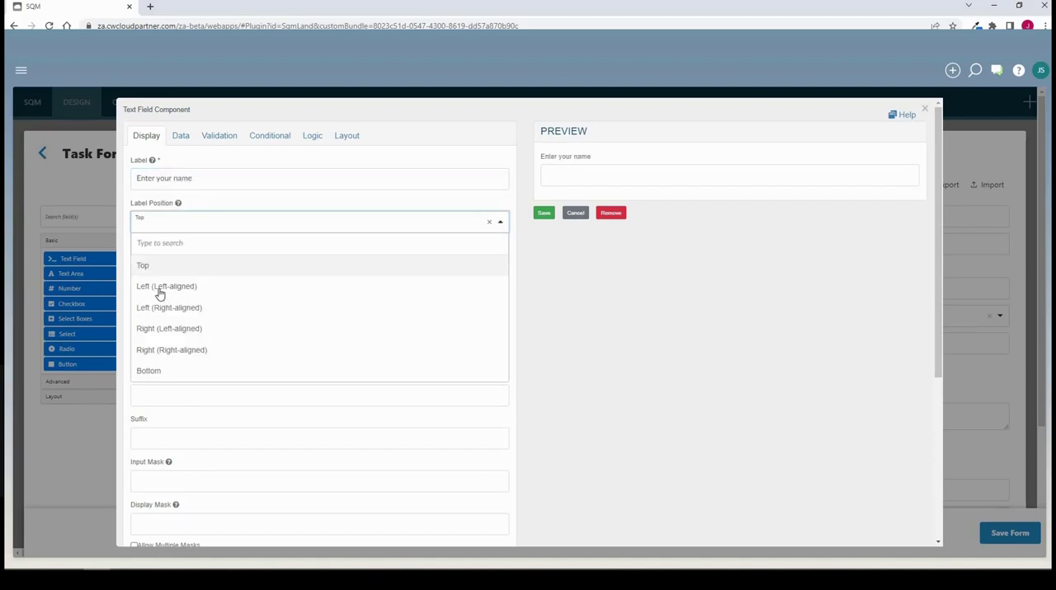
left_click(160, 287)
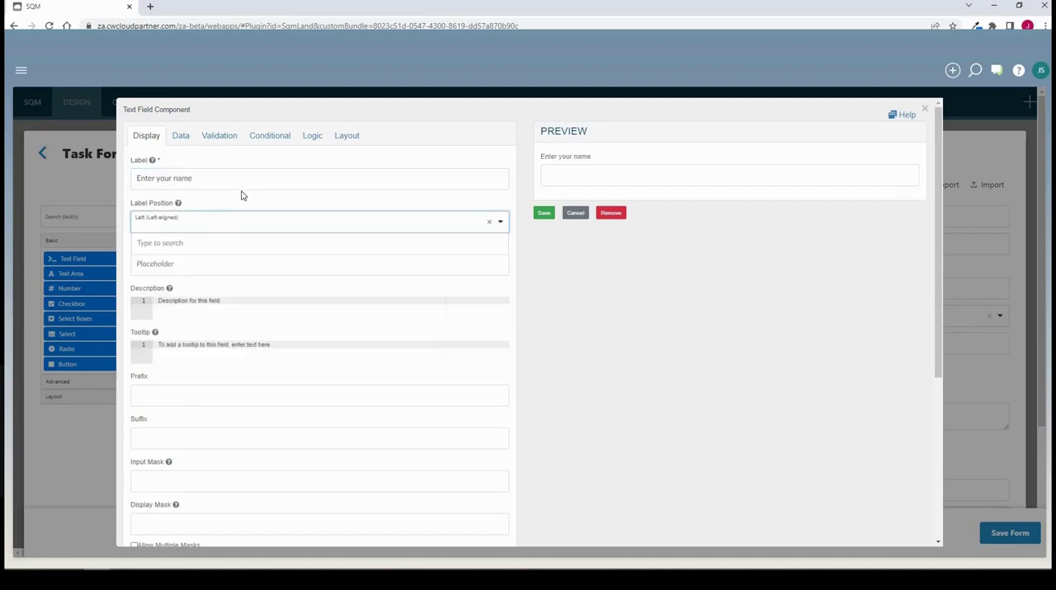
left_click(544, 215)
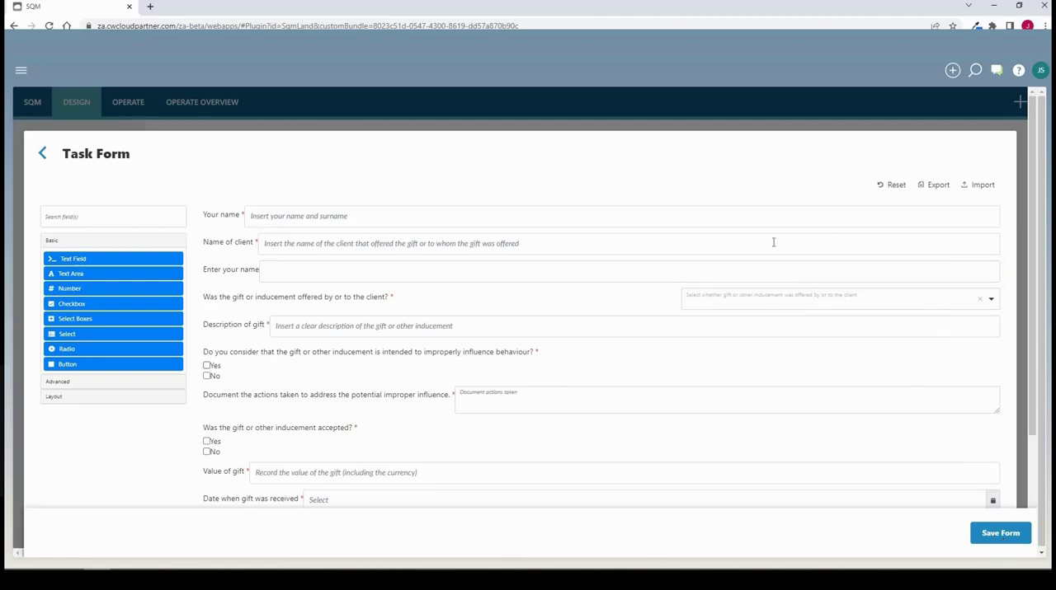
Save the edited task form and save the "Gifts or other inducements" task
scroll(791, 321, "down", 3)
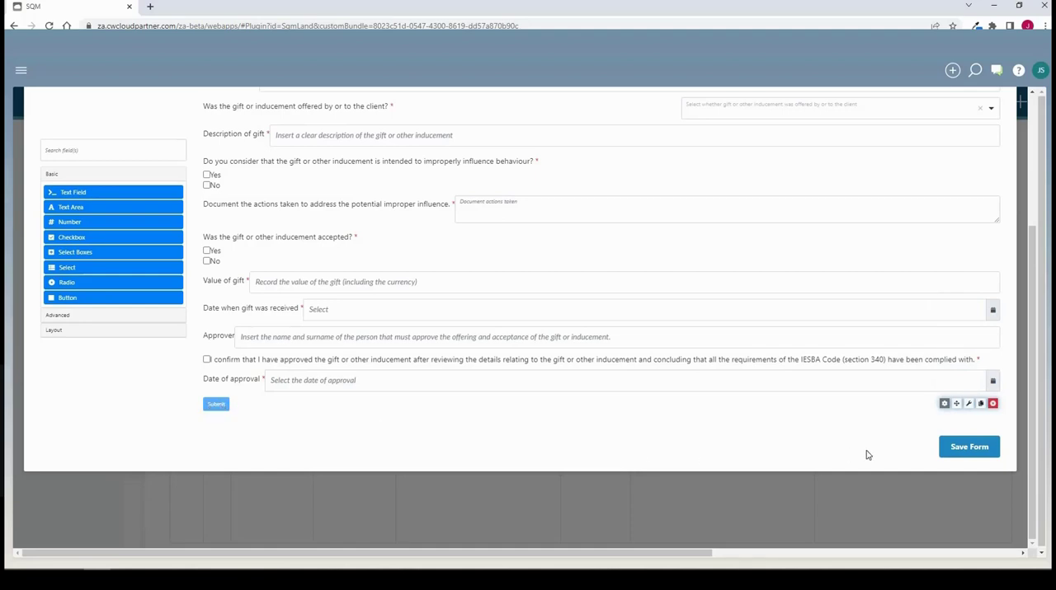
left_click(966, 446)
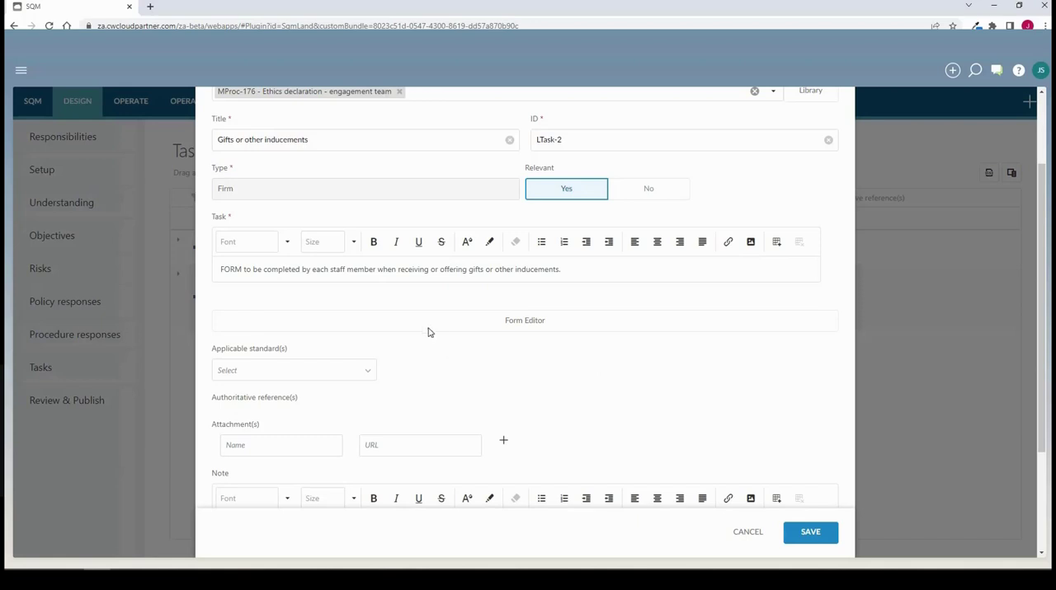
scroll(429, 331, "down", 2)
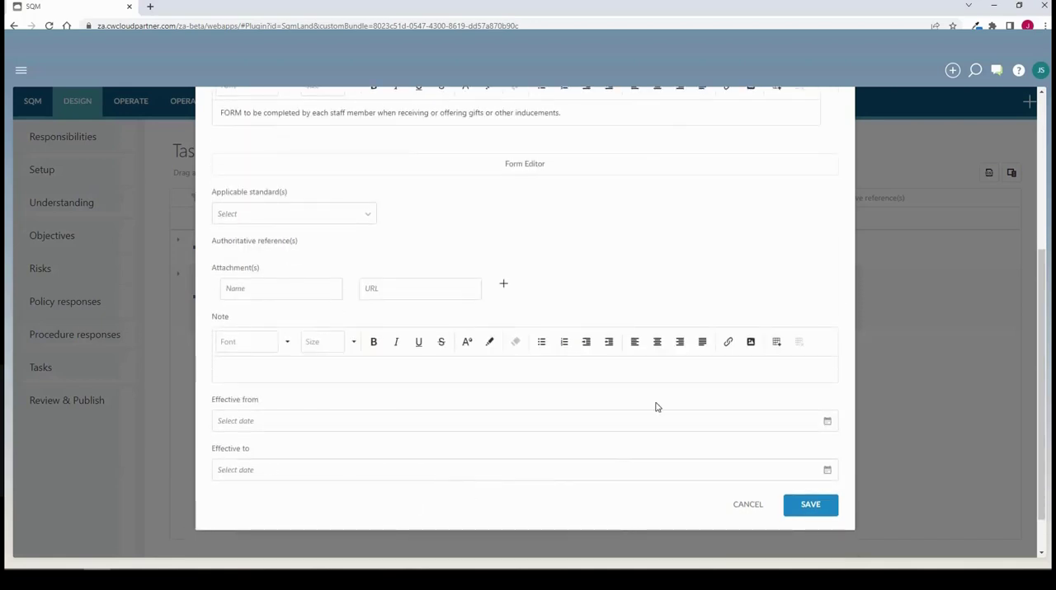
left_click(812, 506)
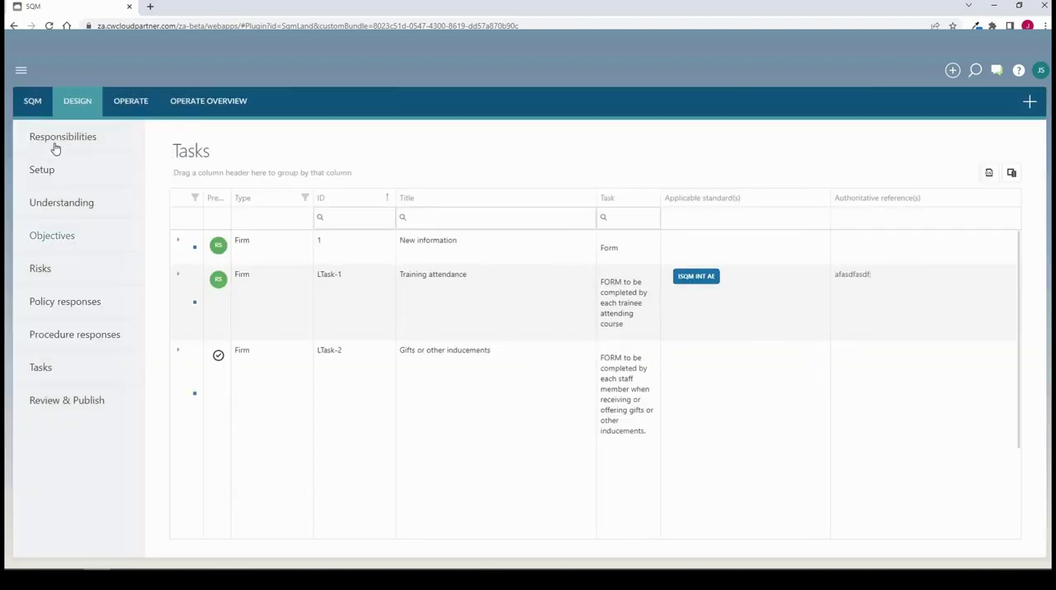
Open Review & Publish and examine the risks, policies, procedures and tasks under objectives MO-RER-1.1 and MO-RER-1.2 in the draft SoQM
left_click(51, 403)
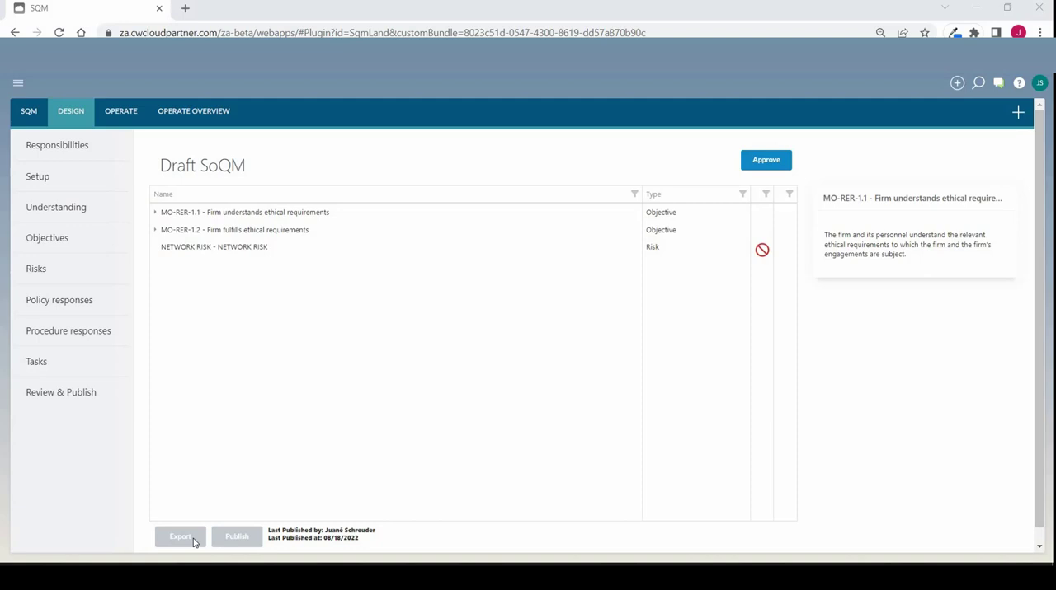
left_click(156, 213)
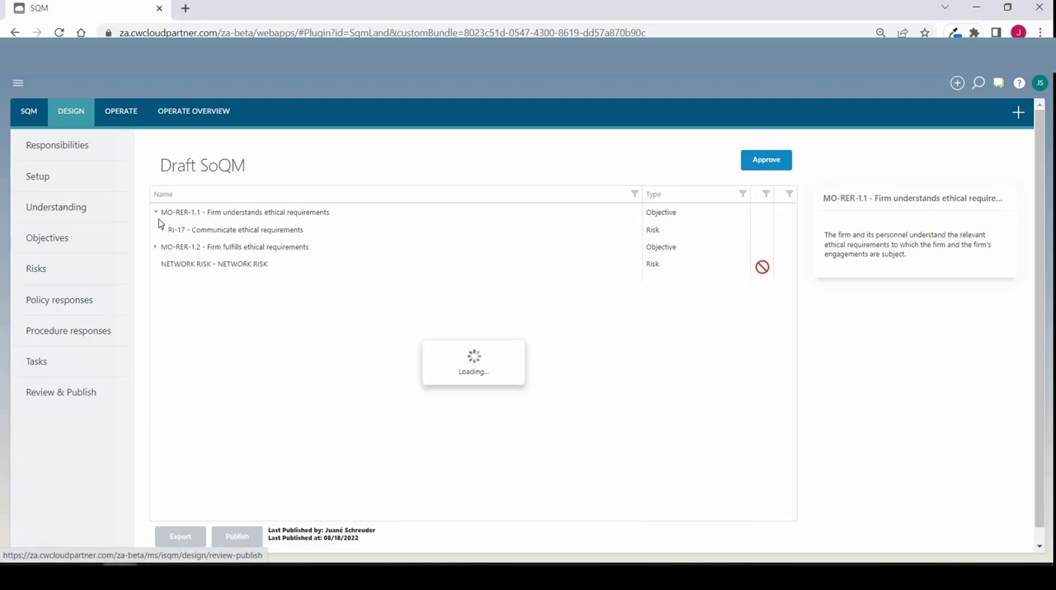
left_click(165, 231)
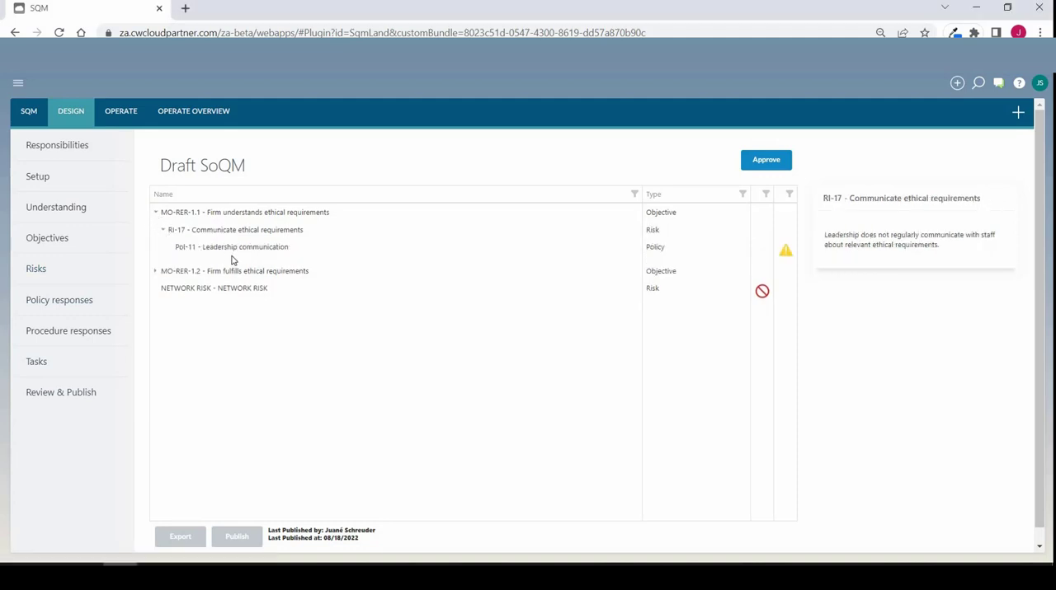
left_click(155, 272)
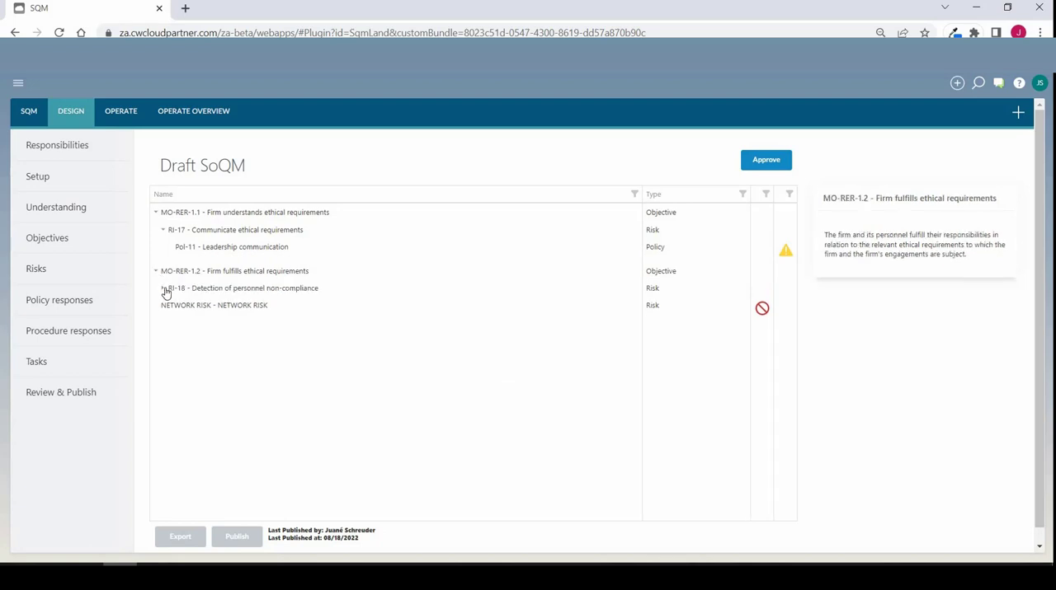
left_click(164, 288)
left_click(170, 306)
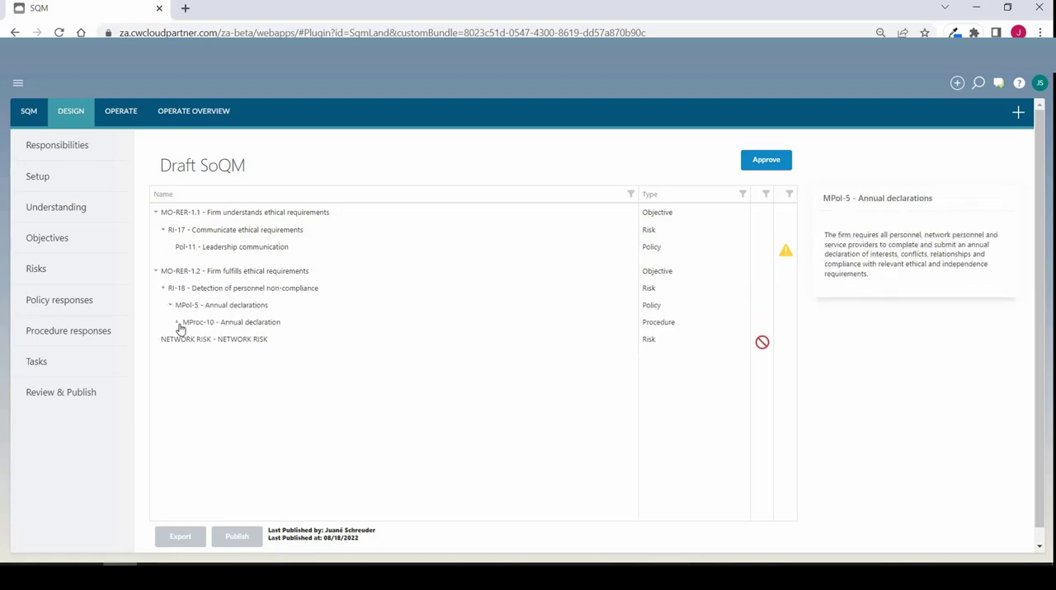
left_click(177, 322)
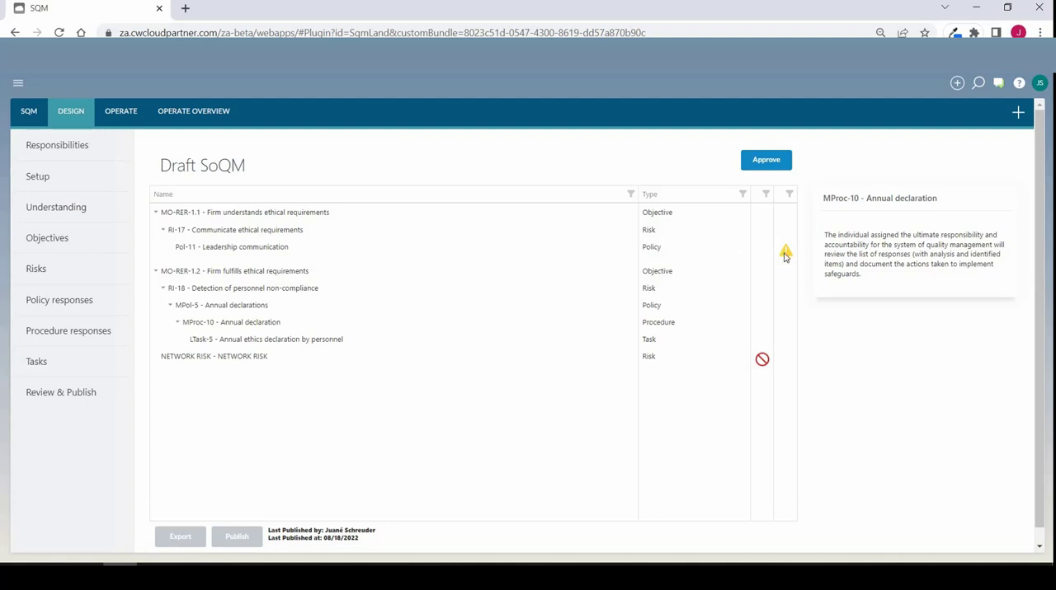
Check the flags on policy Pol-11 and the NETWORK RISK item, and try to approve the draft SoQM
mouse_move(784, 257)
mouse_move(768, 371)
left_click(767, 162)
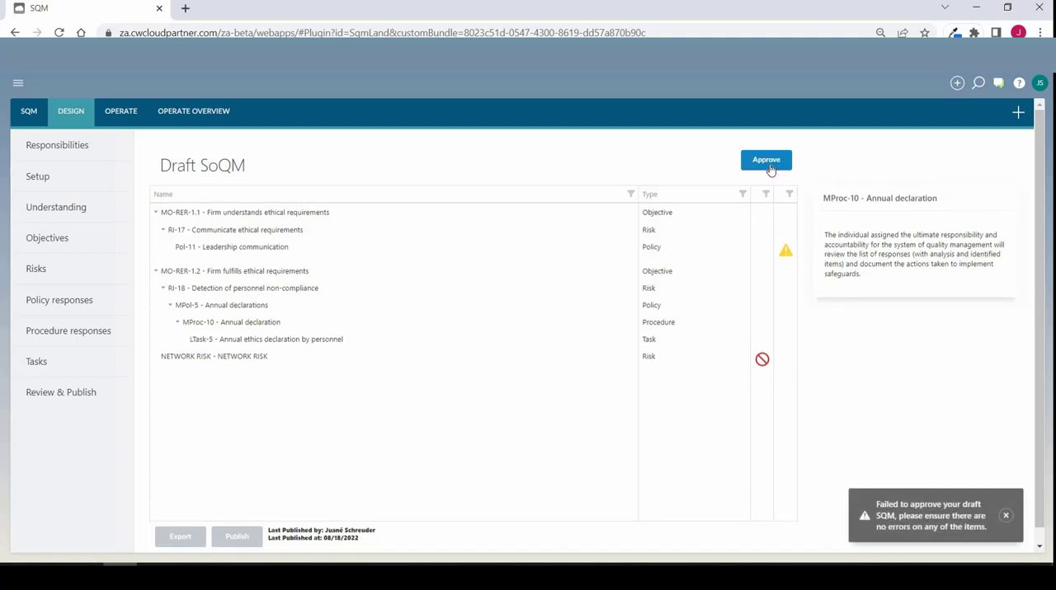
left_click(1005, 516)
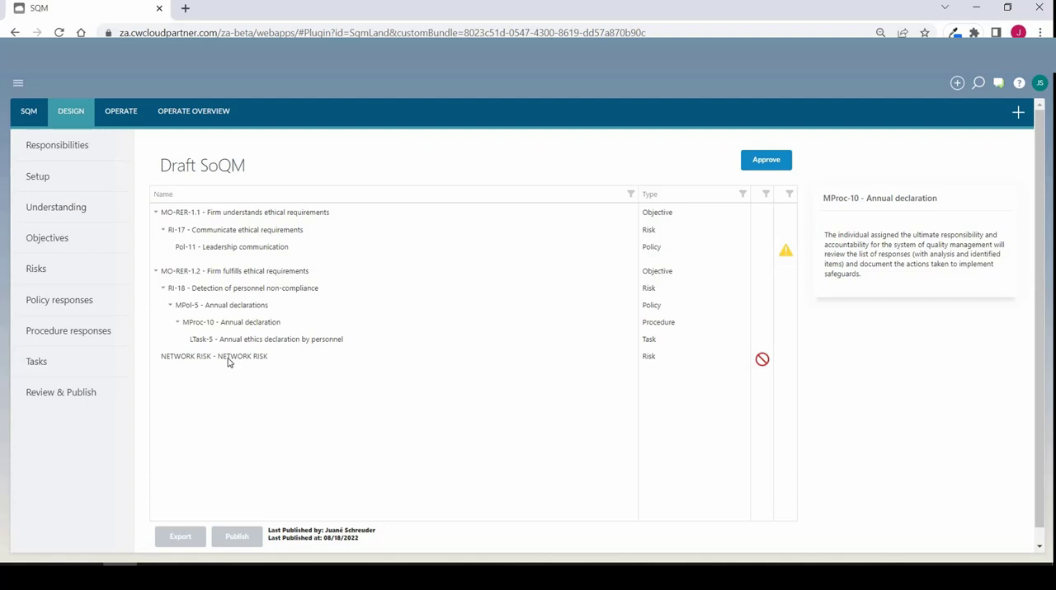
Switch to the Operate phase and view the published SoQM and the published responsibilities
left_click(121, 110)
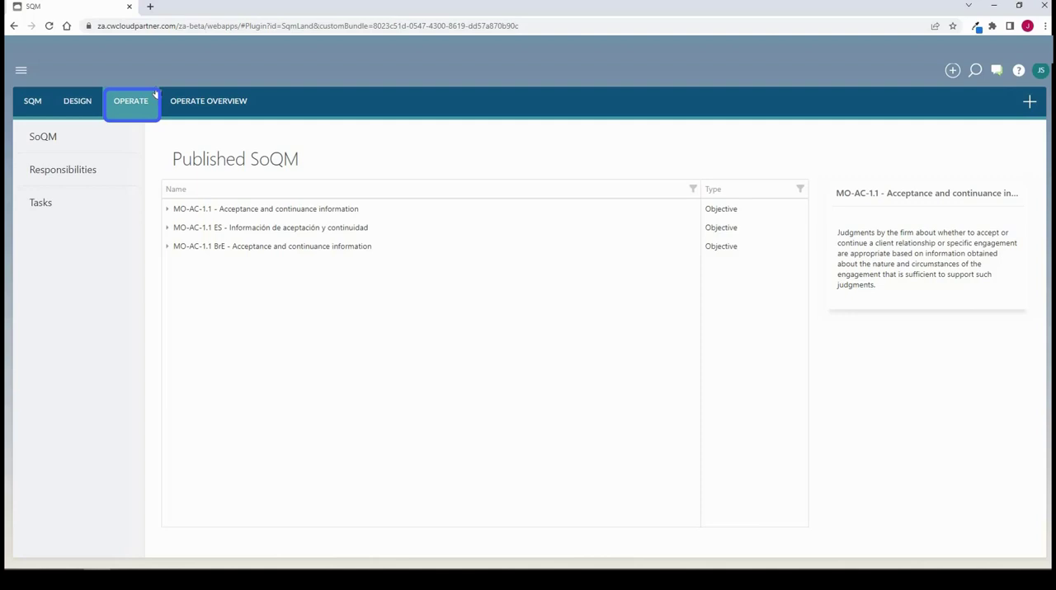
left_click(43, 139)
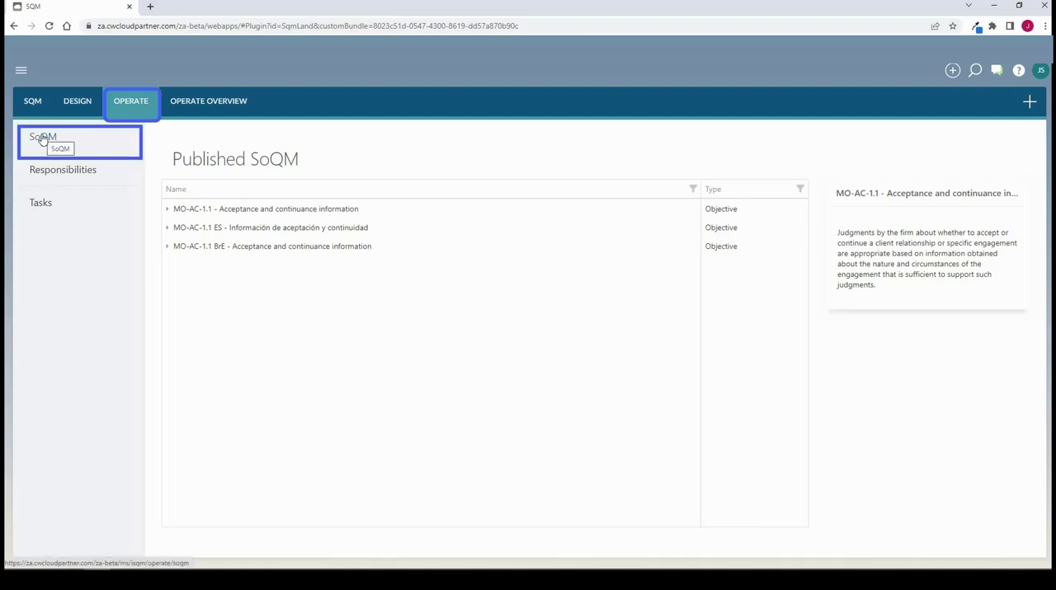
left_click(60, 174)
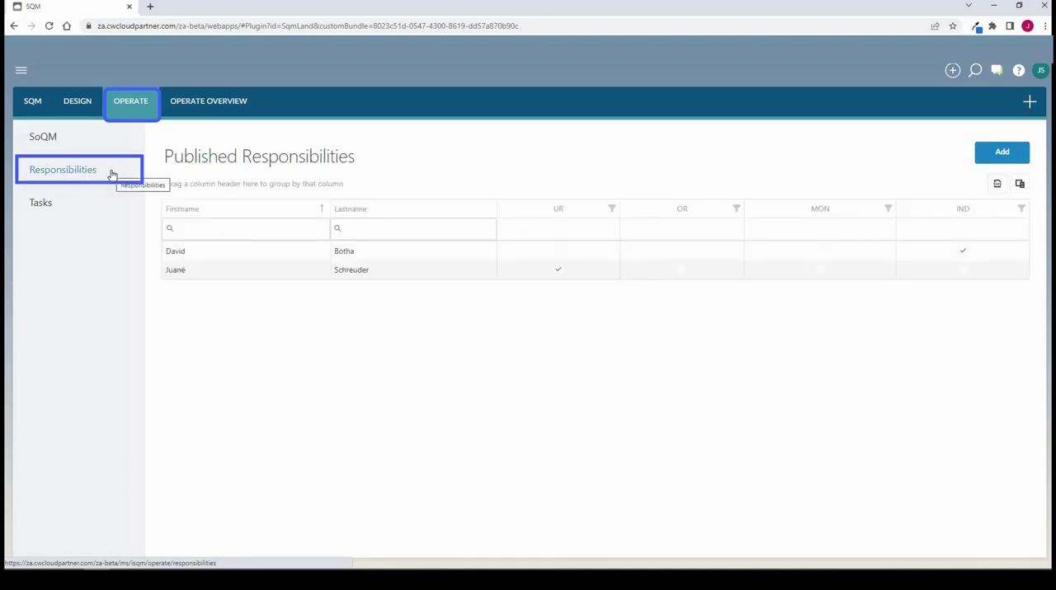
Start a new Operate task based on LTask-1 "Training attendance" with the description "Annual training on ethics_August 2022"
left_click(37, 204)
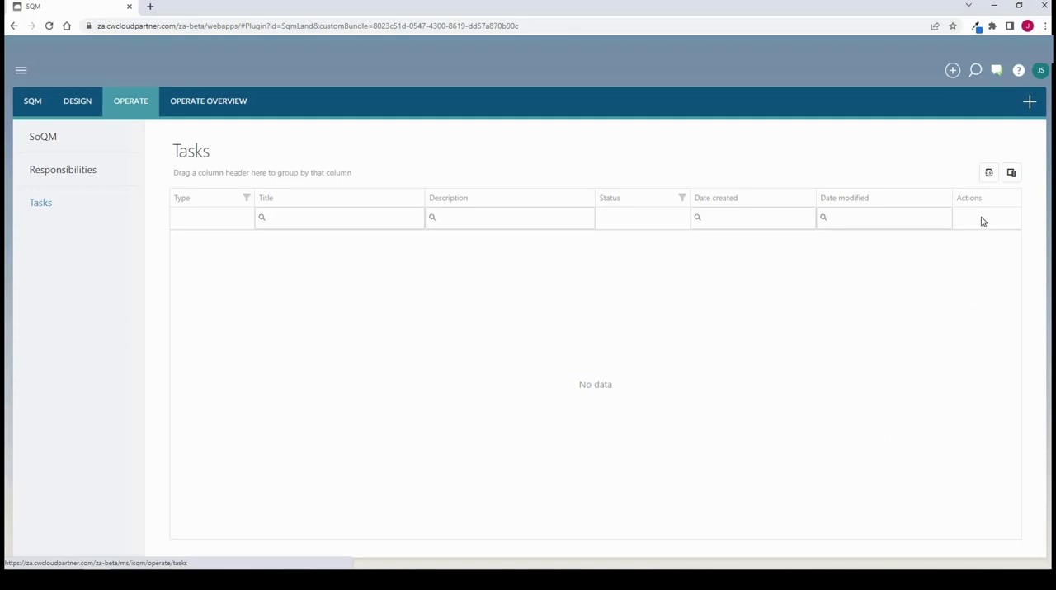
left_click(1029, 101)
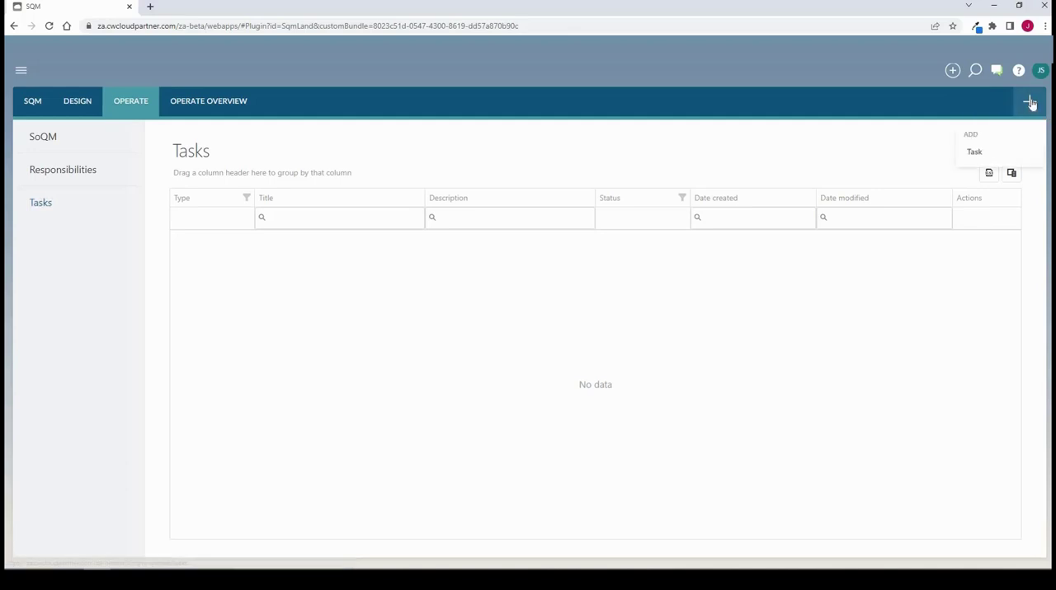
left_click(974, 154)
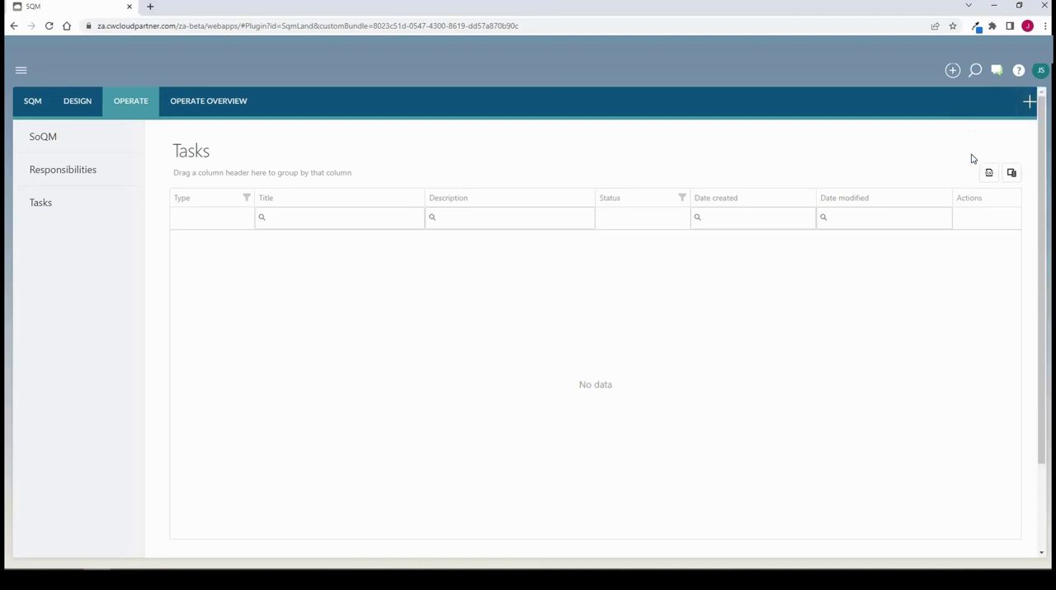
left_click(341, 310)
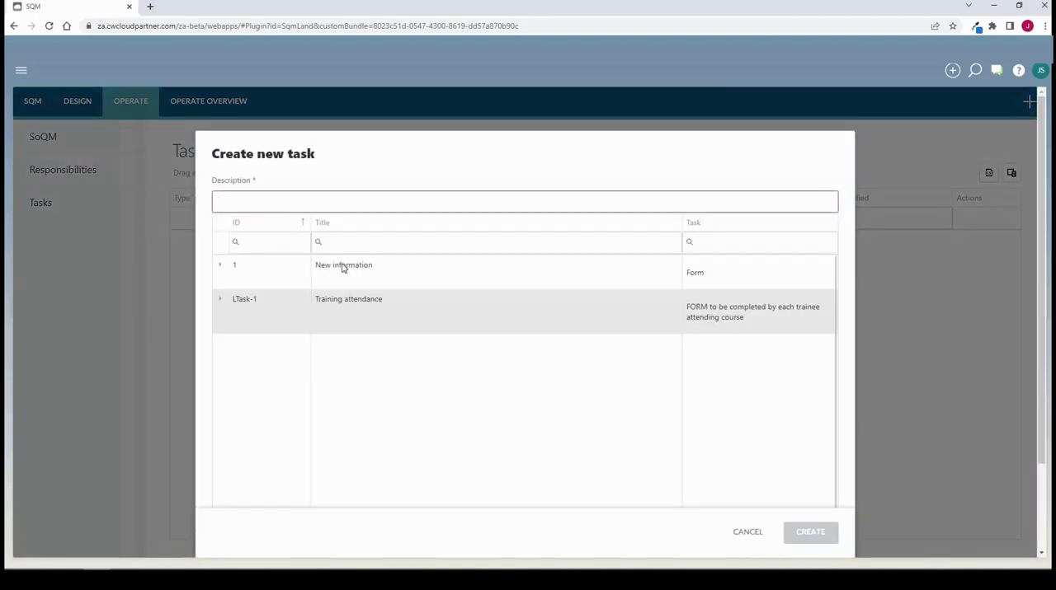
left_click(336, 199)
type("Ann")
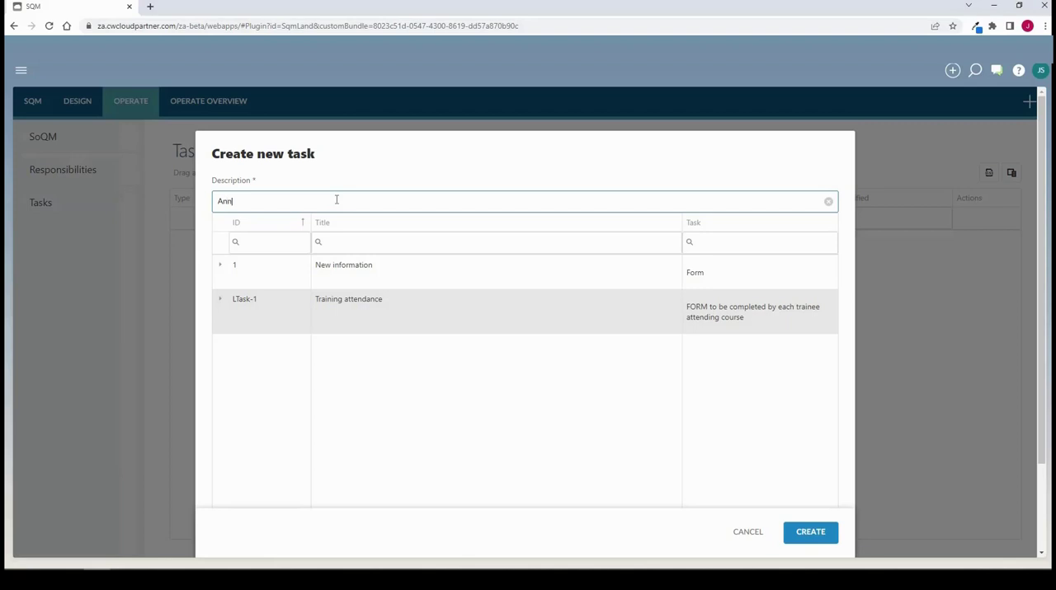
type("ual training on ethics_August 2022")
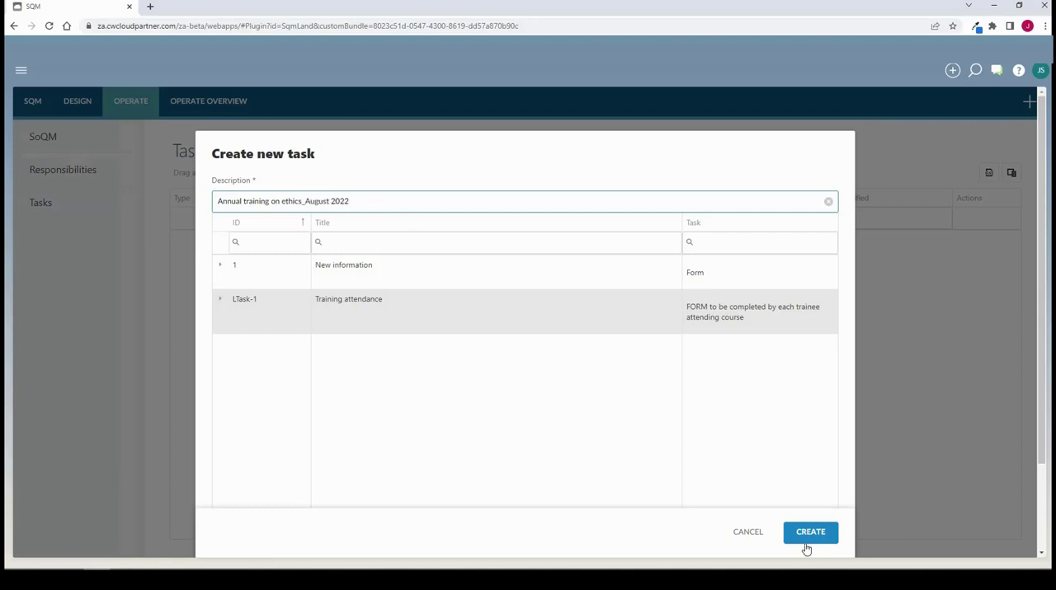